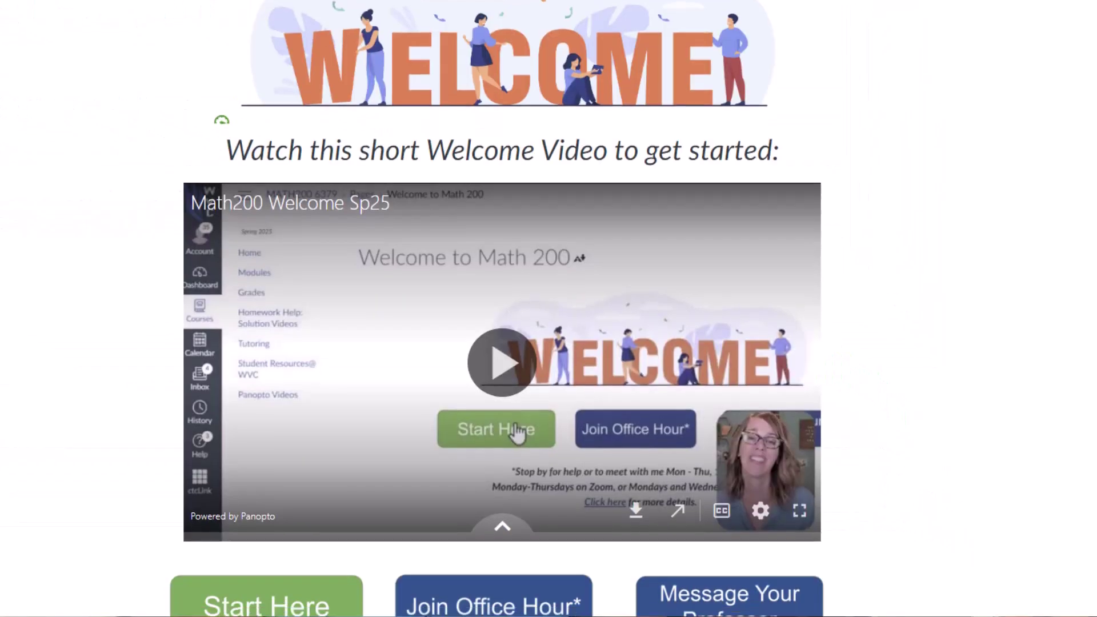
Step: Scroll down from the welcome page to reach the '3 Types of Buttons' page
{"action": "scroll", "coordinate": [496, 308], "scroll_direction": "down", "scroll_amount": 3}
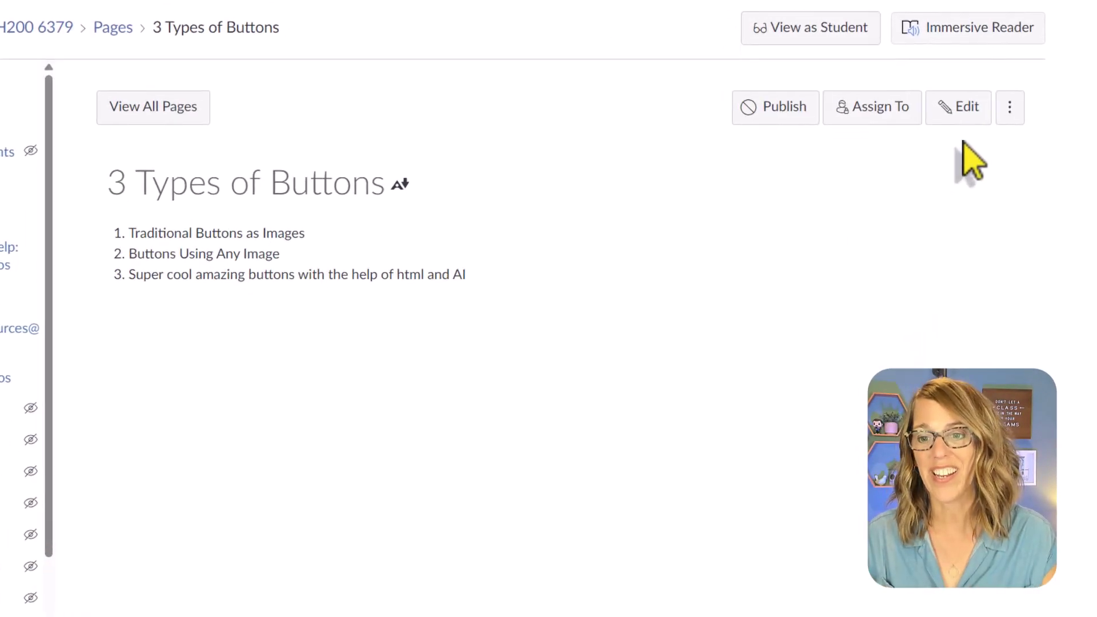
Step: Edit the page and add a blank line beneath 'Traditional Buttons as Images'
{"action": "left_click", "coordinate": [987, 72]}
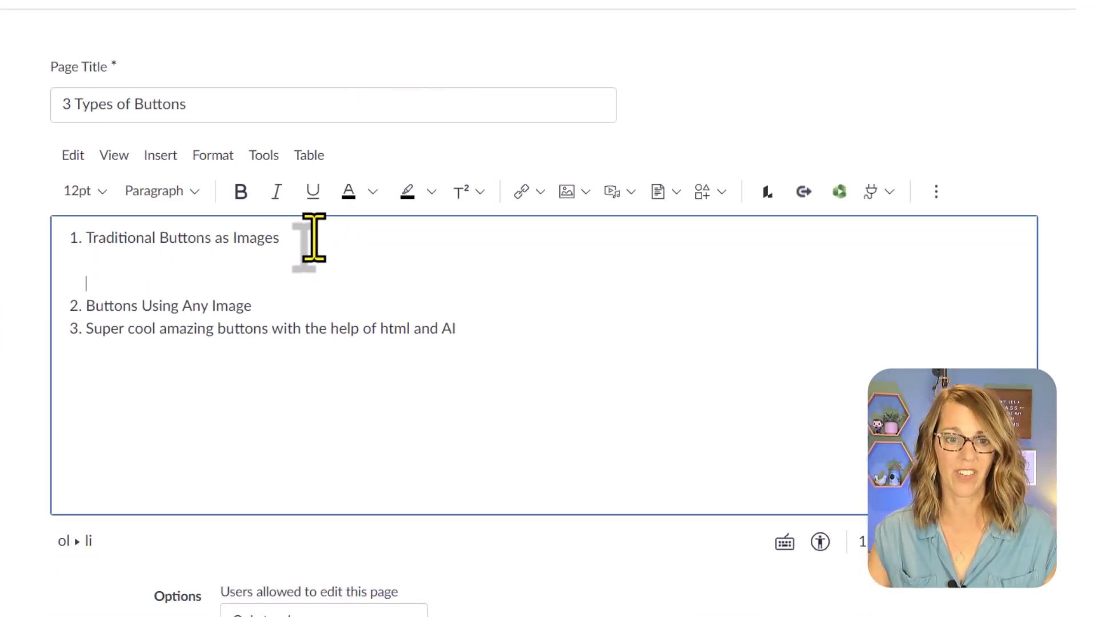
{"action": "key", "text": "shift+Return"}
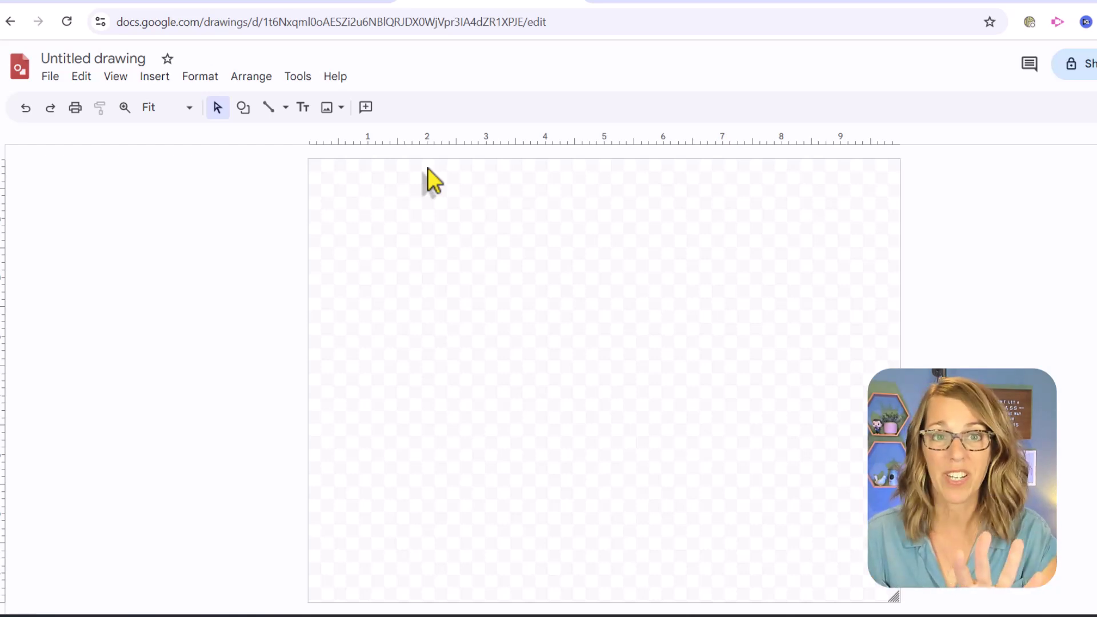
Step: Draw a light blue rounded rectangle at the top-left of the blank drawing canvas
{"action": "left_click", "coordinate": [155, 77]}
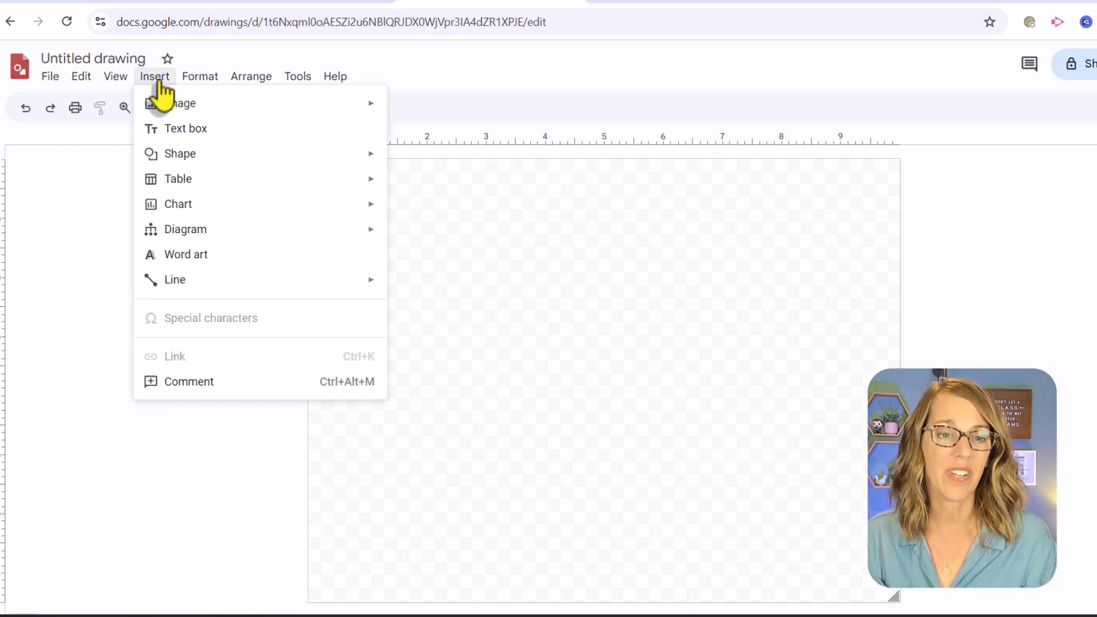
{"action": "left_click", "coordinate": [88, 171]}
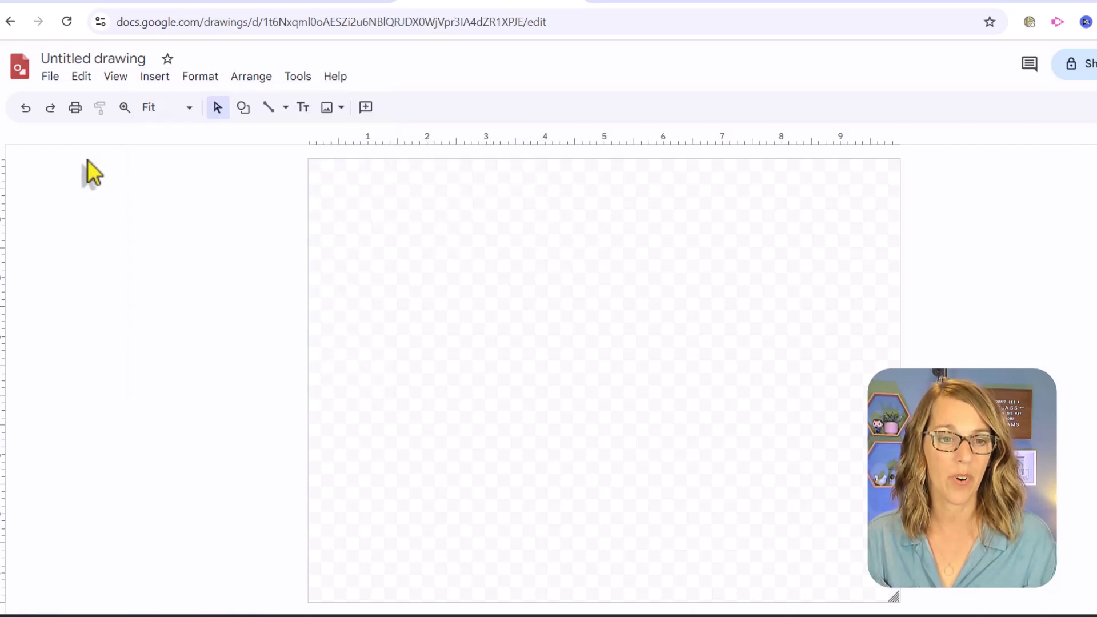
{"action": "left_click", "coordinate": [244, 110]}
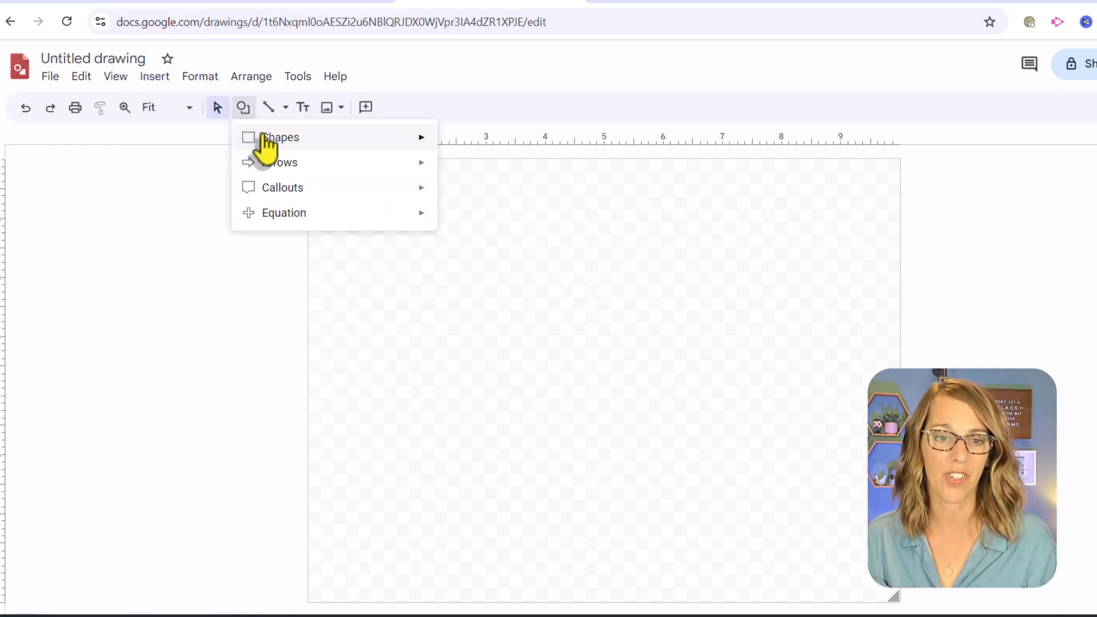
{"action": "mouse_move", "coordinate": [266, 141]}
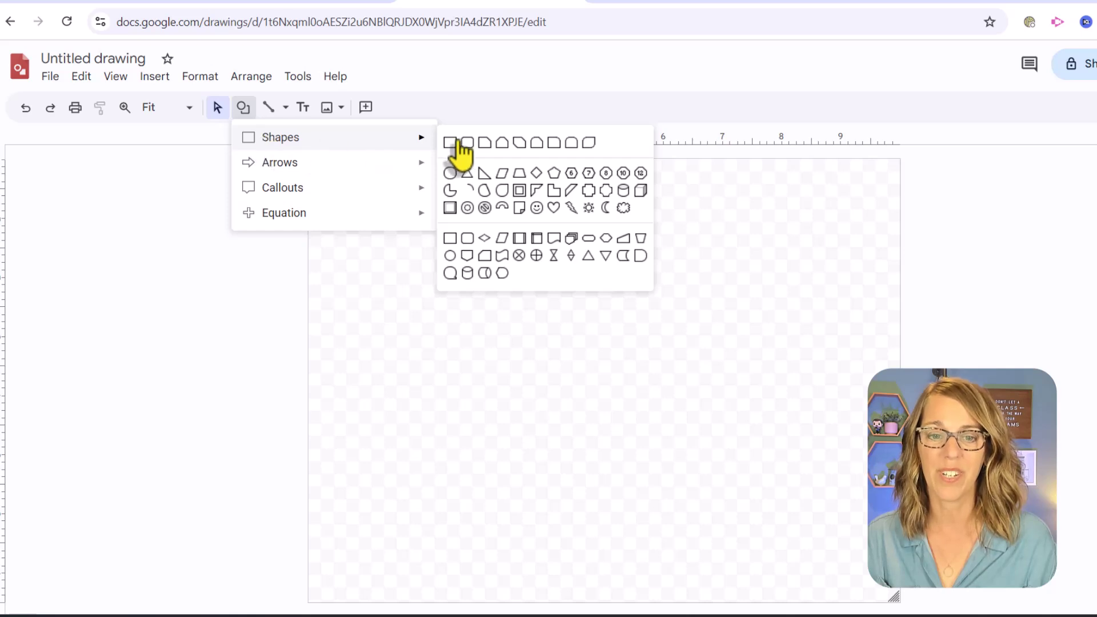
{"action": "left_click", "coordinate": [468, 143]}
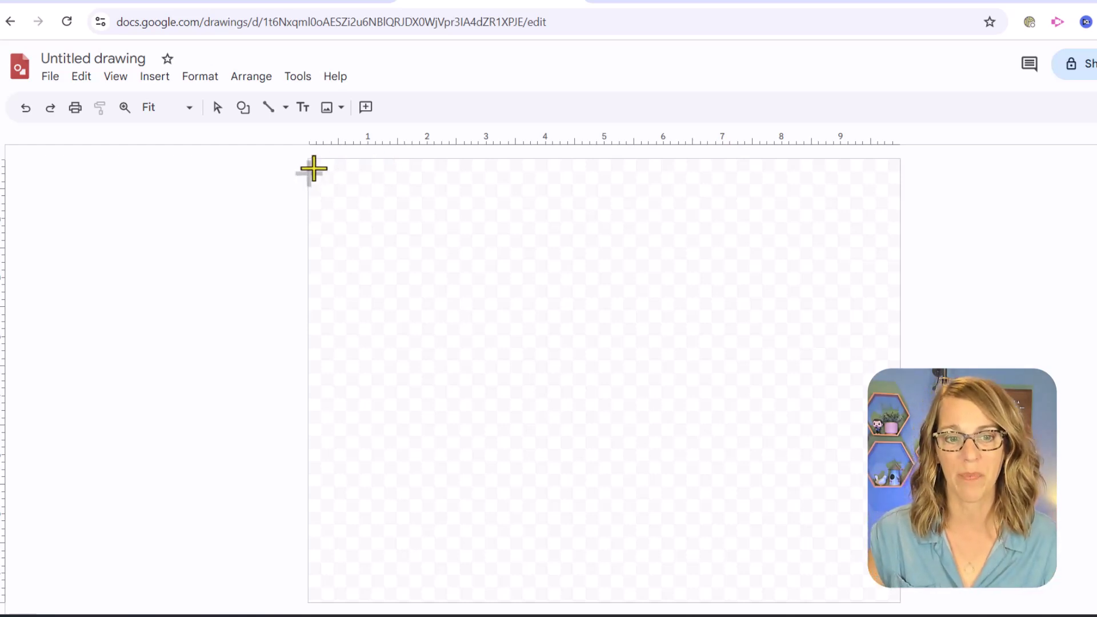
{"action": "left_click_drag", "start_coordinate": [317, 168], "coordinate": [613, 286]}
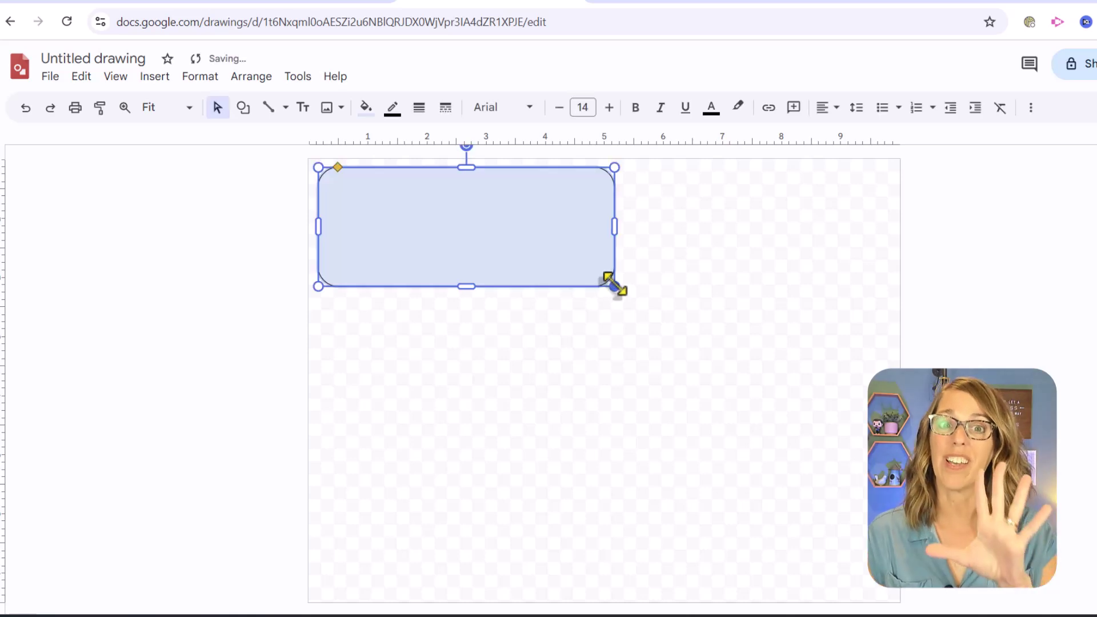
{"action": "left_click", "coordinate": [671, 308]}
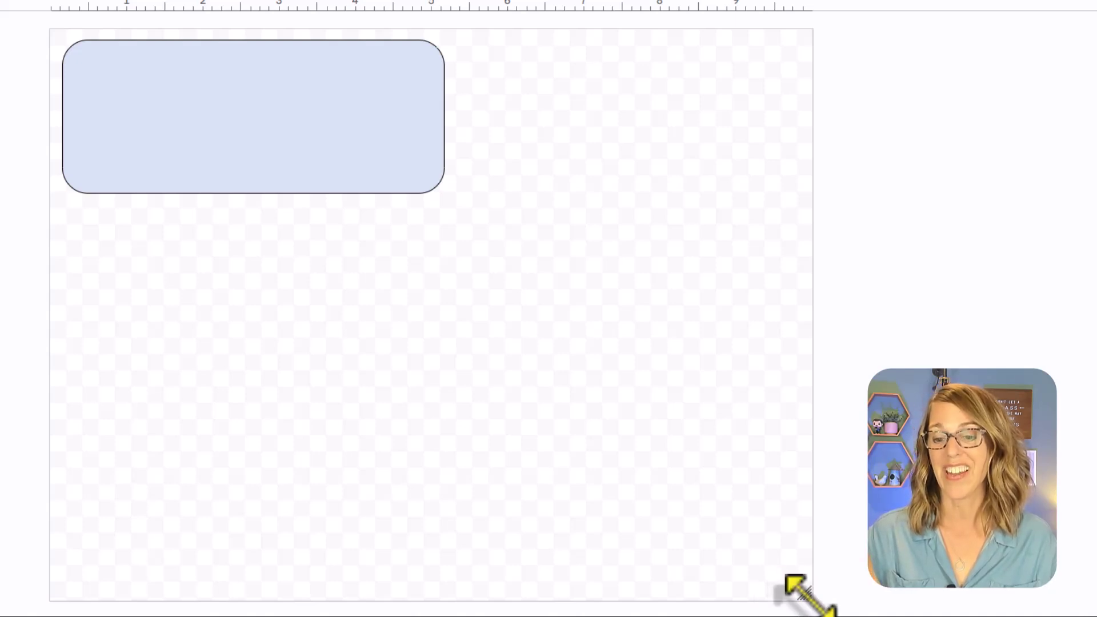
Step: Crop the canvas to the rectangle and type 'Homework Question Videos' inside it
{"action": "left_click_drag", "start_coordinate": [804, 594], "coordinate": [449, 200]}
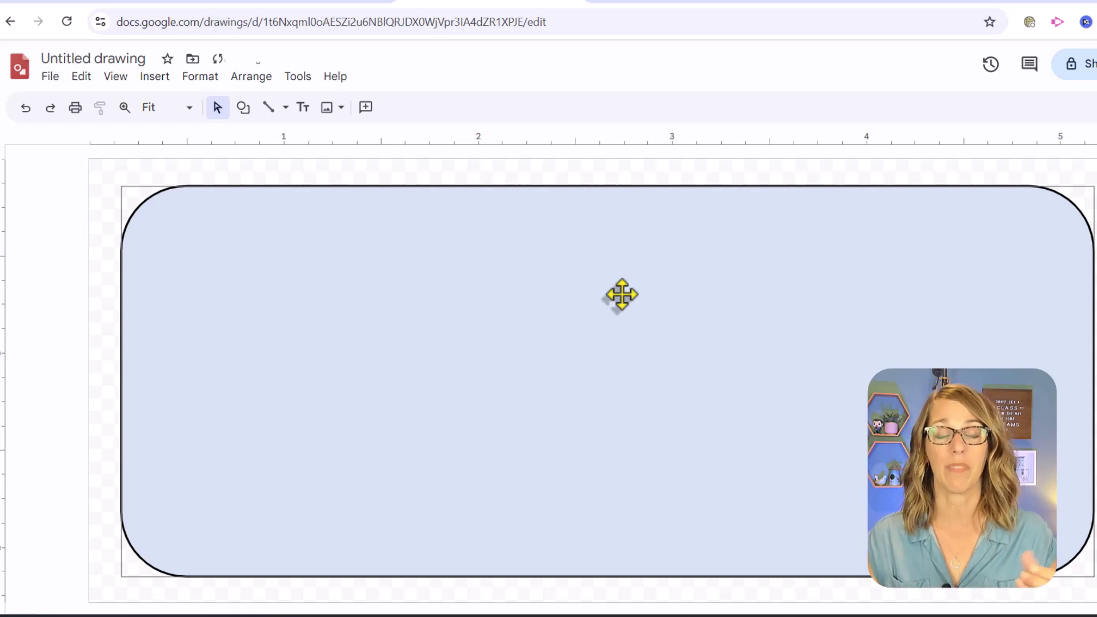
{"action": "double_click", "coordinate": [608, 372]}
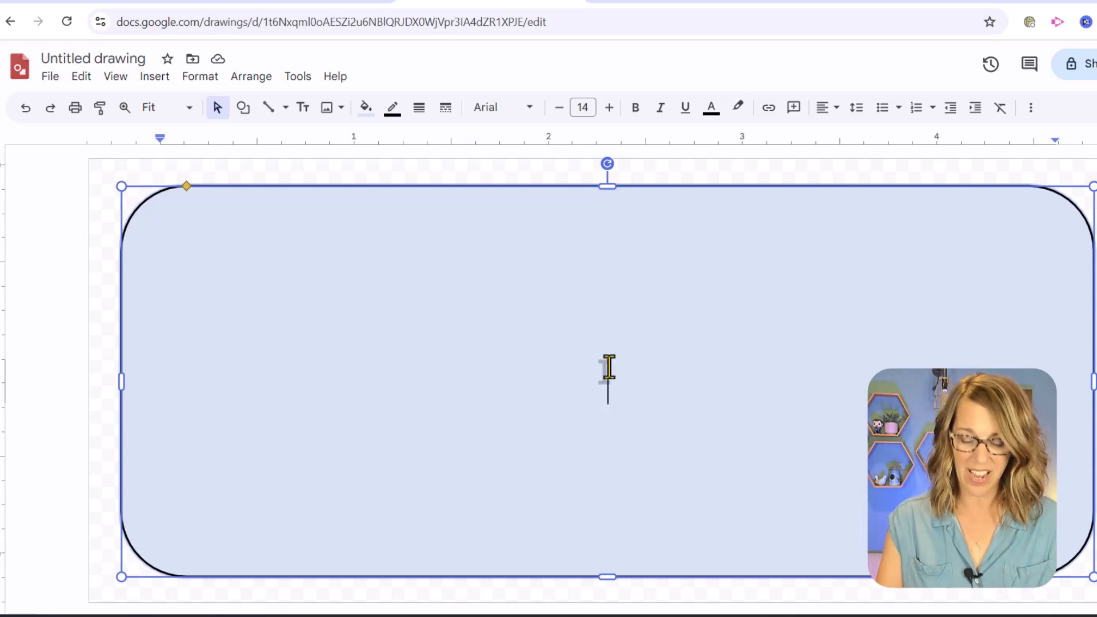
{"action": "type", "text": "Homework Q"}
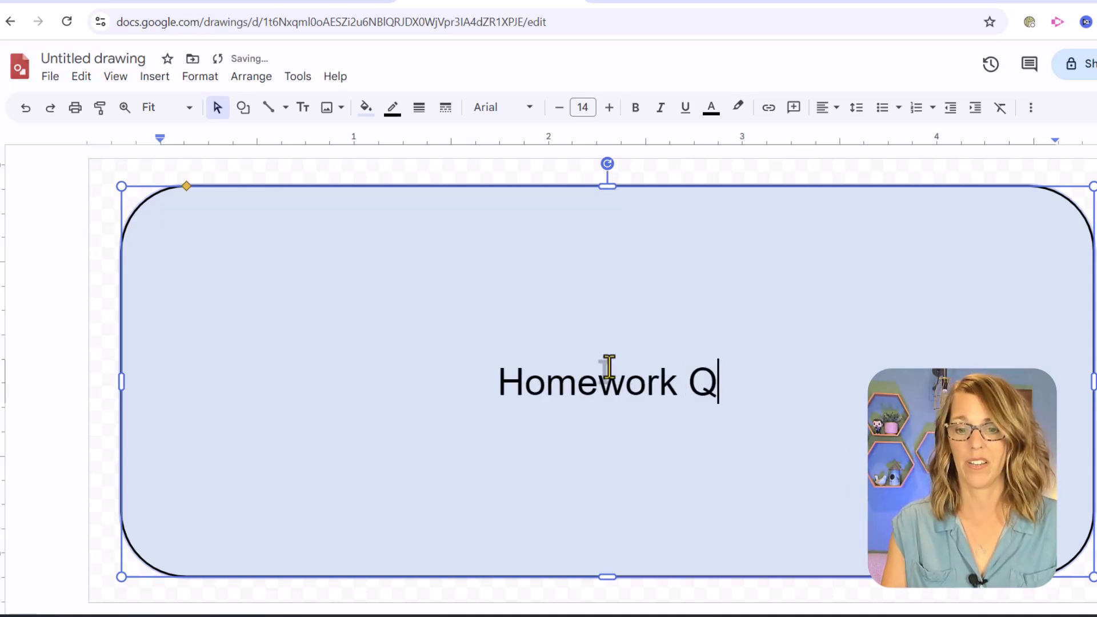
{"action": "type", "text": "uestion Videos"}
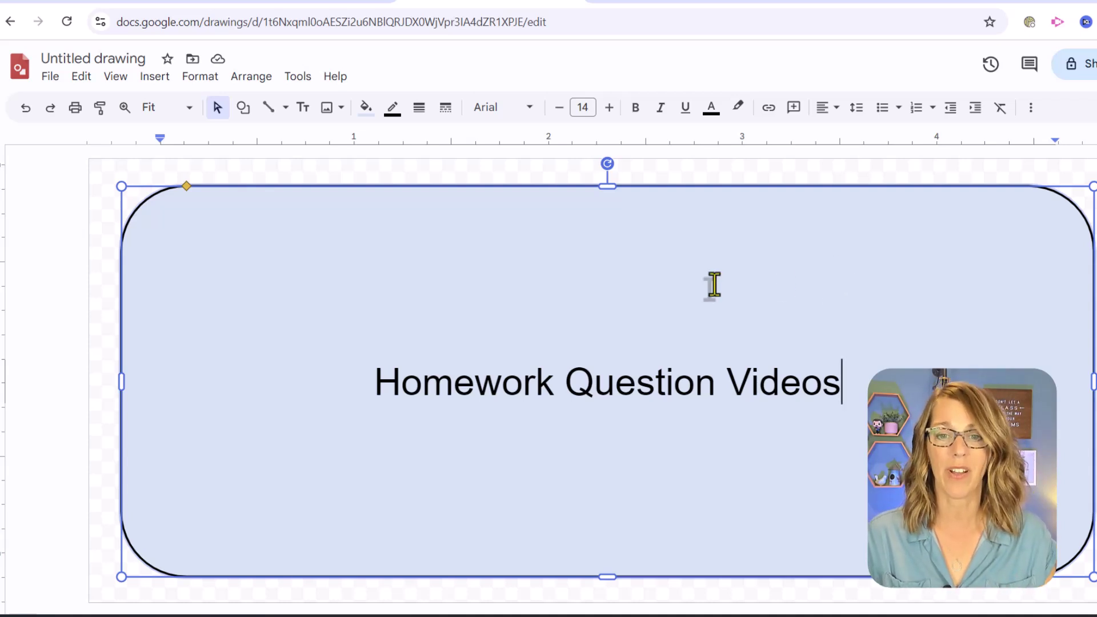
{"action": "key", "text": "Left"}
{"action": "key", "text": "Left"}
{"action": "key", "text": "Left"}
{"action": "key", "text": "Left"}
{"action": "key", "text": "Left"}
{"action": "key", "text": "Left"}
{"action": "key", "text": "Left"}
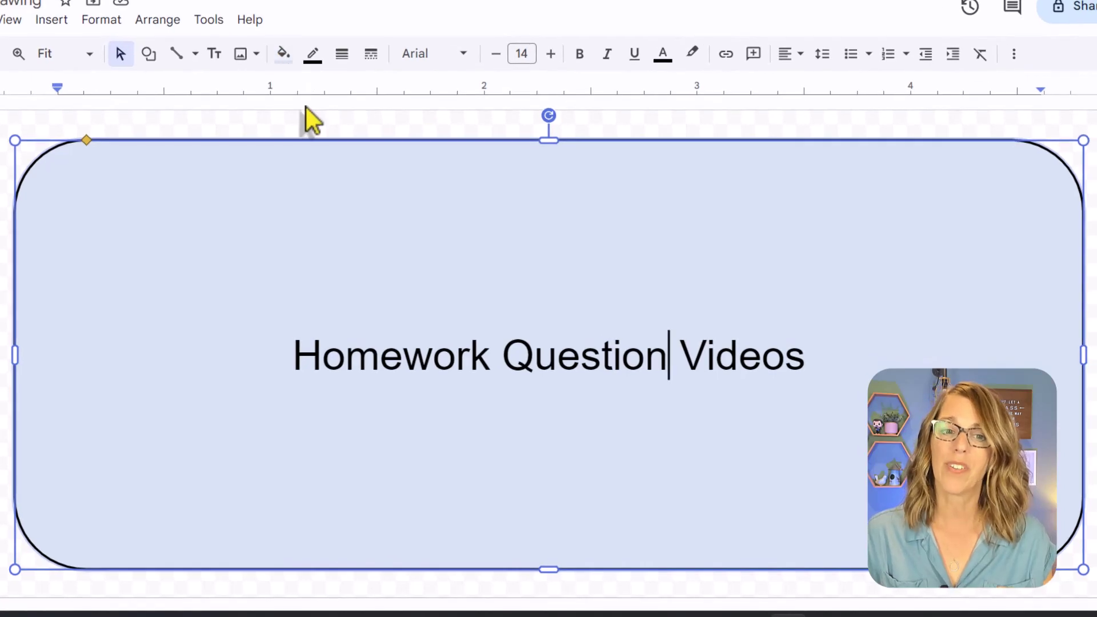
Step: Fill the button dark blue and make its label text white
{"action": "left_click", "coordinate": [283, 57]}
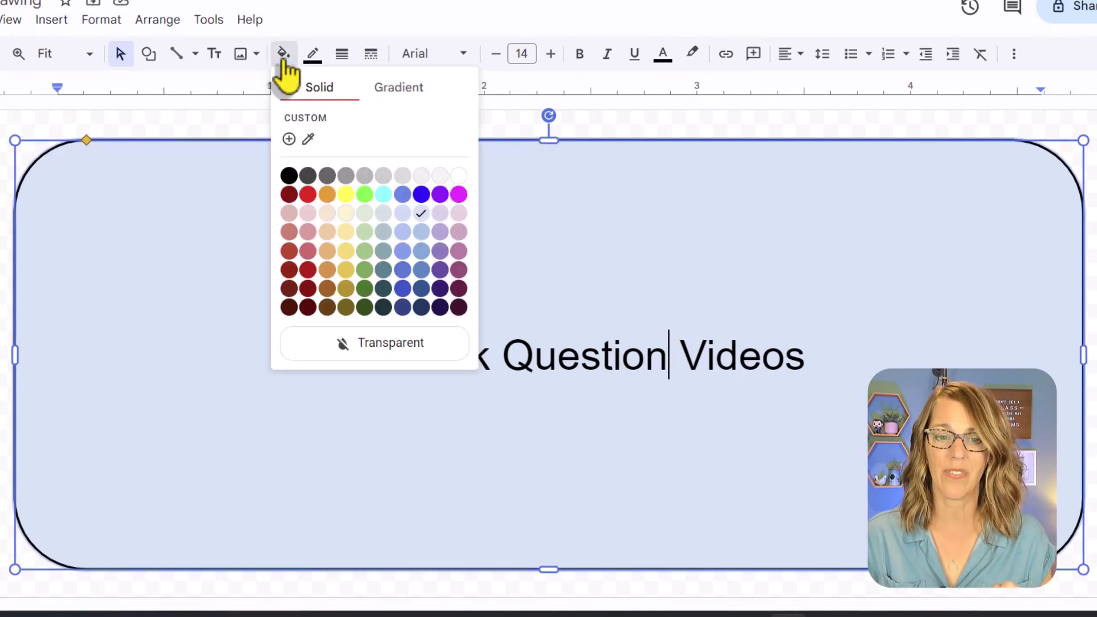
{"action": "left_click", "coordinate": [431, 285]}
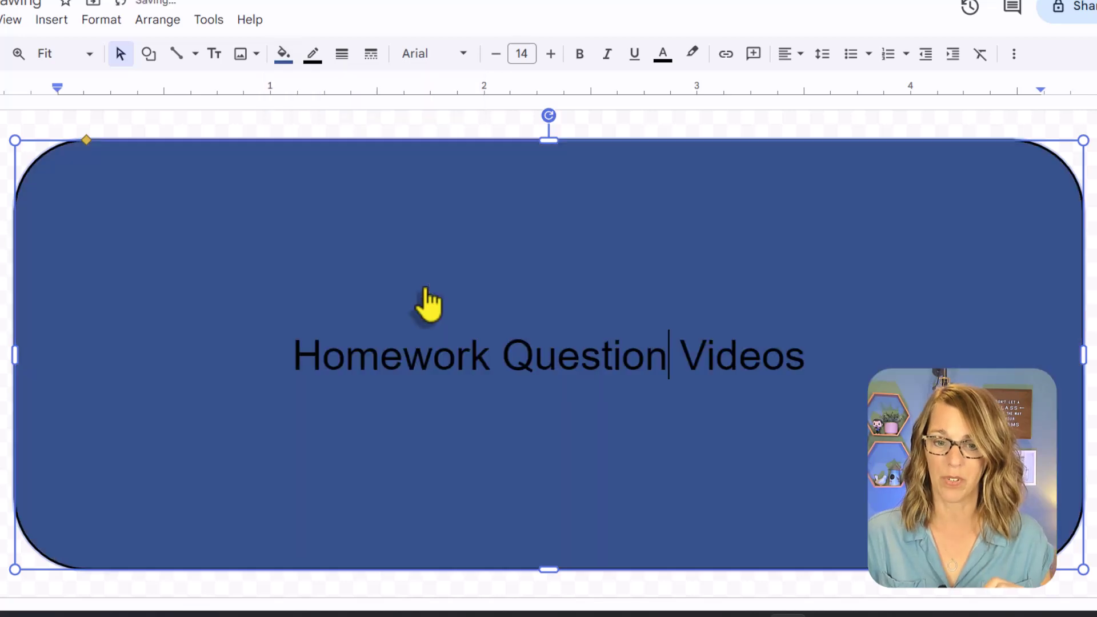
{"action": "left_click_drag", "start_coordinate": [828, 372], "coordinate": [317, 71]}
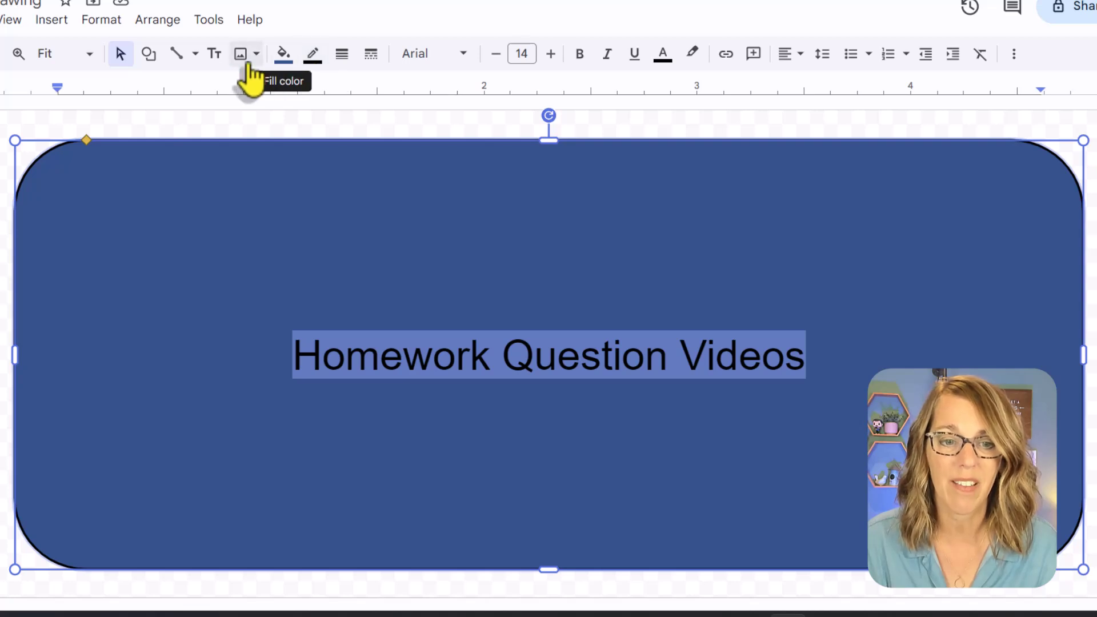
{"action": "left_click", "coordinate": [666, 57]}
{"action": "left_click", "coordinate": [838, 144]}
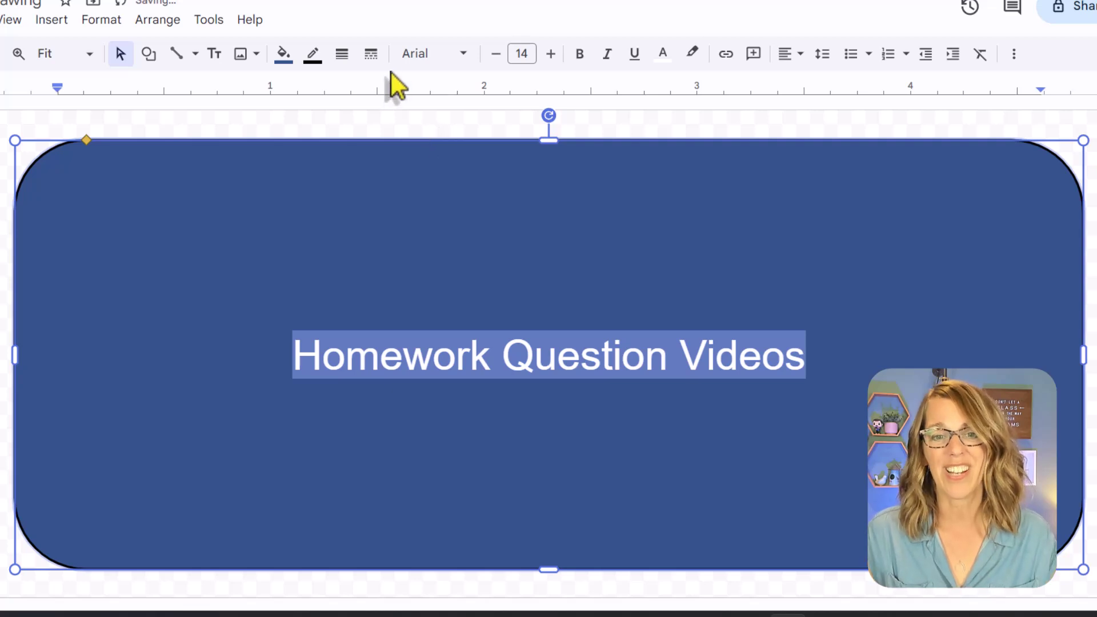
Step: Set the label font to Comic Sans MS at size 24 so it fits one line
{"action": "left_click", "coordinate": [463, 55]}
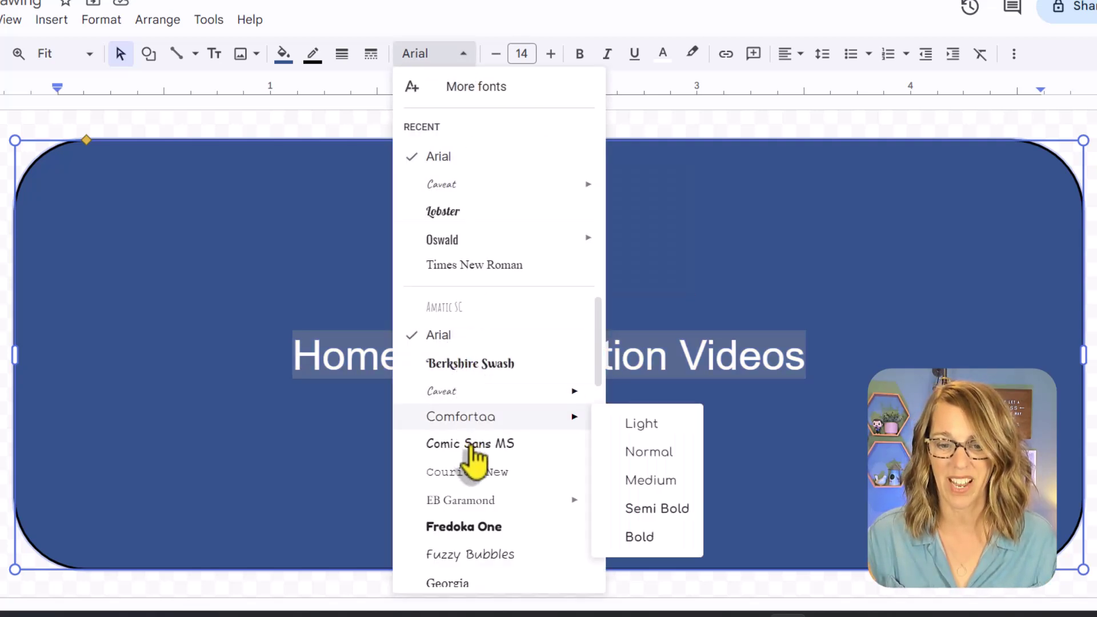
{"action": "left_click", "coordinate": [471, 444]}
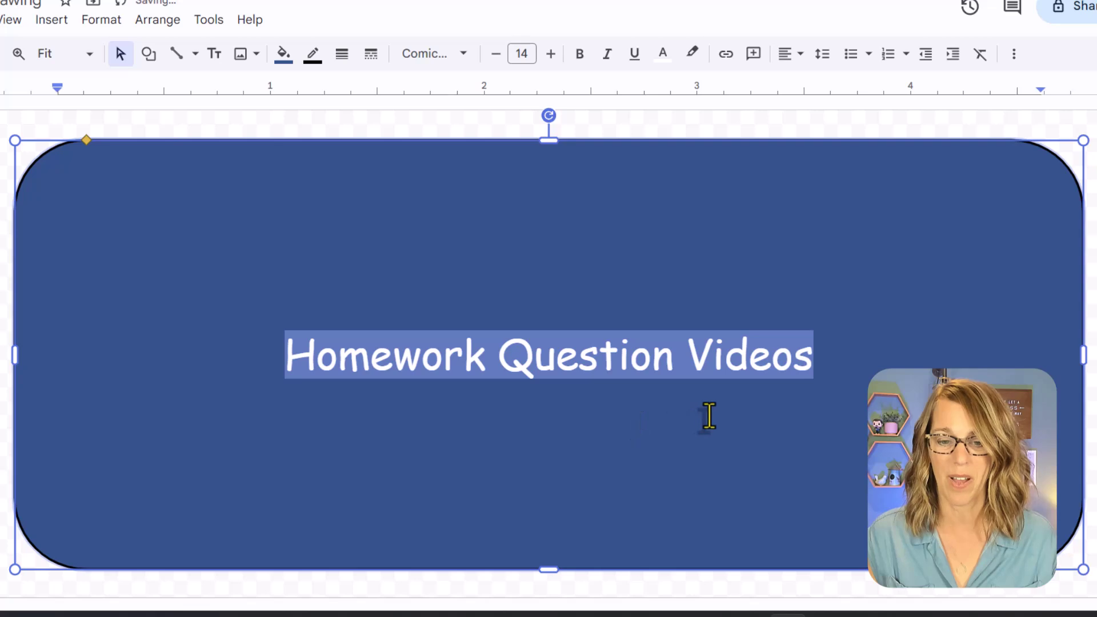
{"action": "left_click", "coordinate": [530, 55]}
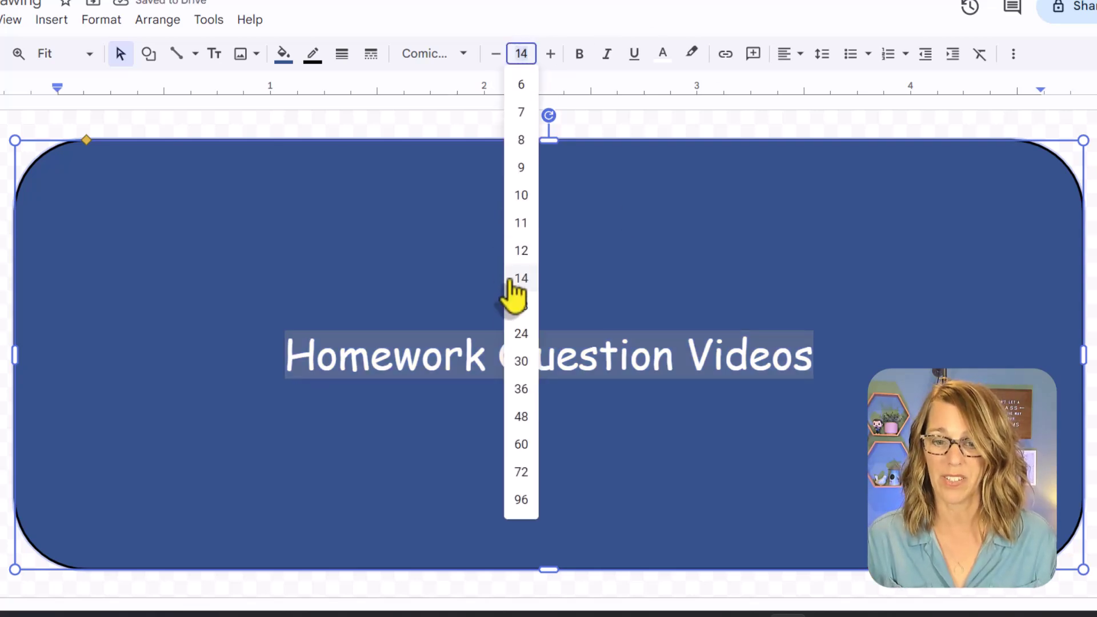
{"action": "left_click", "coordinate": [525, 364]}
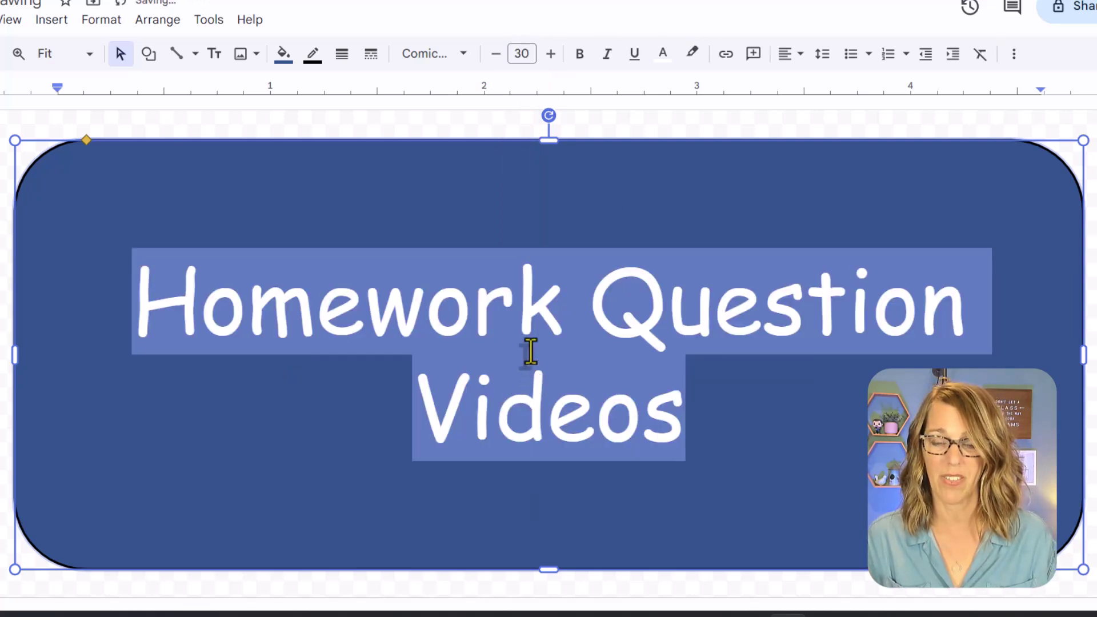
{"action": "left_click", "coordinate": [528, 51]}
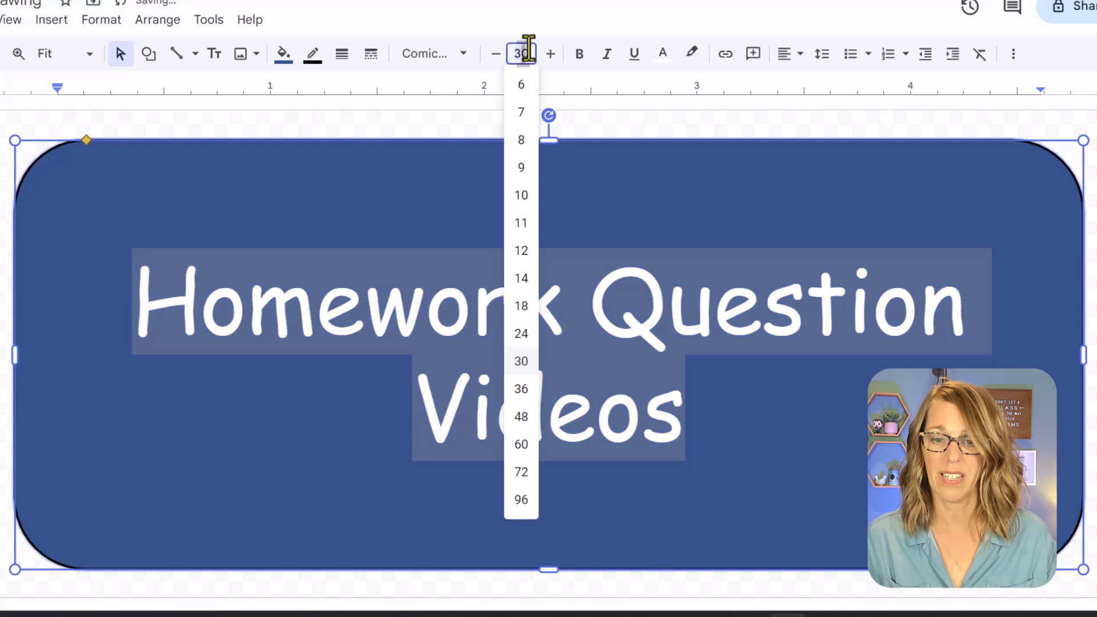
{"action": "left_click", "coordinate": [525, 333]}
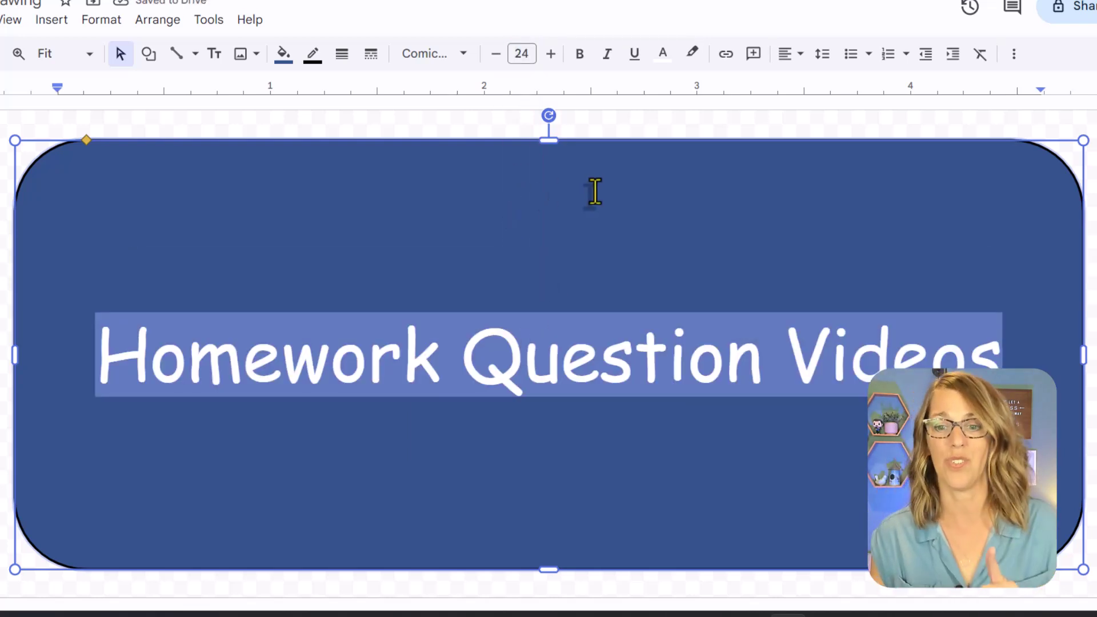
{"action": "key", "text": "Escape"}
{"action": "key", "text": "Escape"}
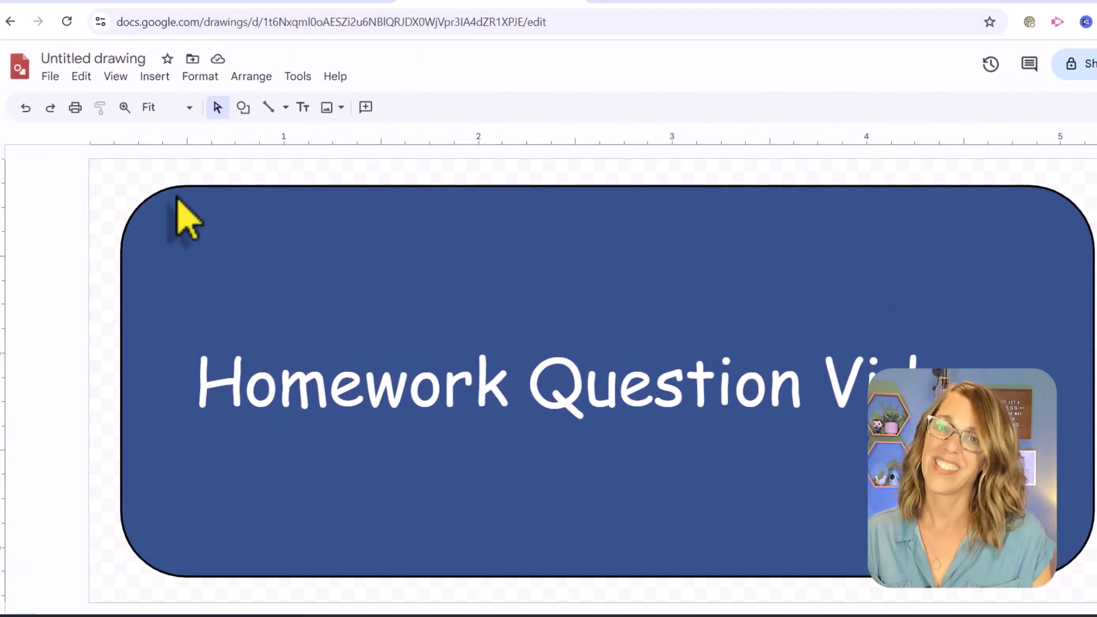
Step: Download the drawing as a PNG, saved as 'Untitled drawing (22).png'
{"action": "left_click", "coordinate": [50, 76]}
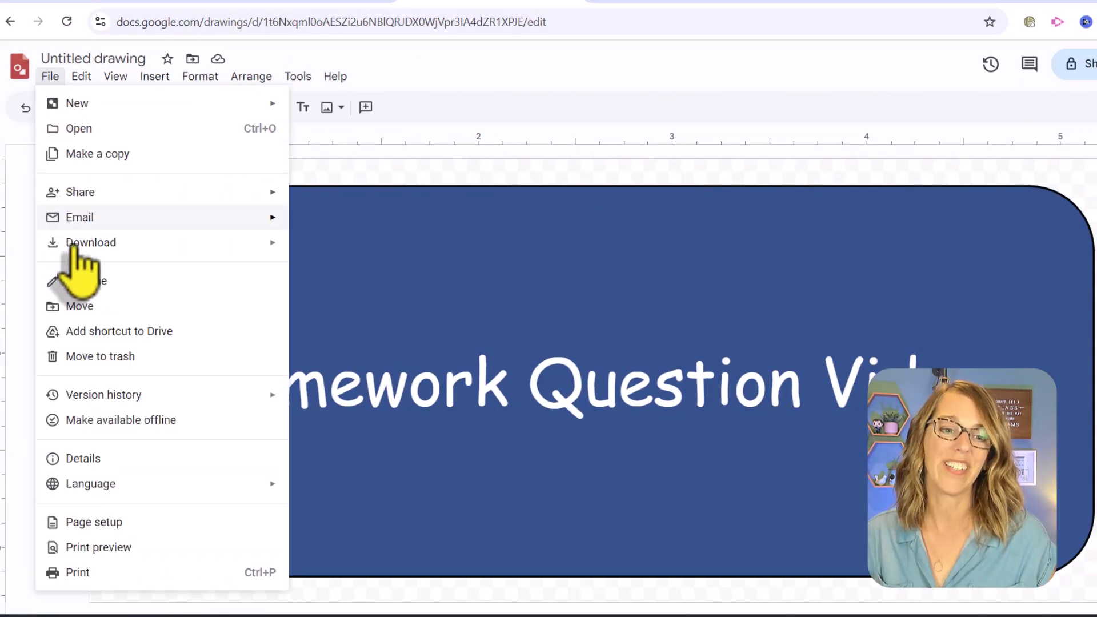
{"action": "mouse_move", "coordinate": [74, 244]}
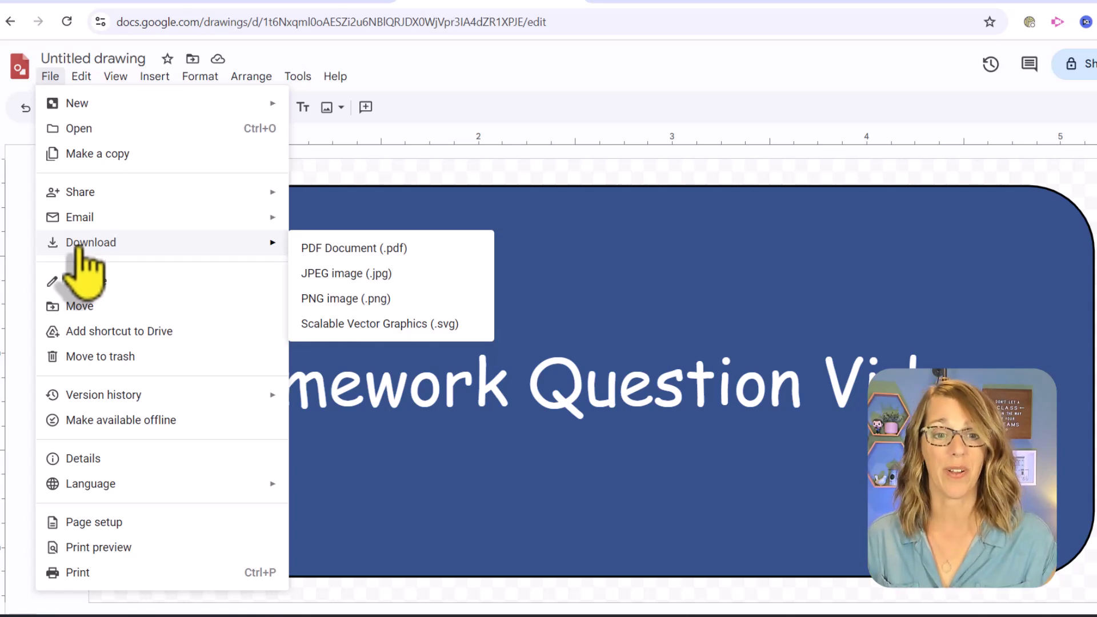
{"action": "mouse_move", "coordinate": [193, 252]}
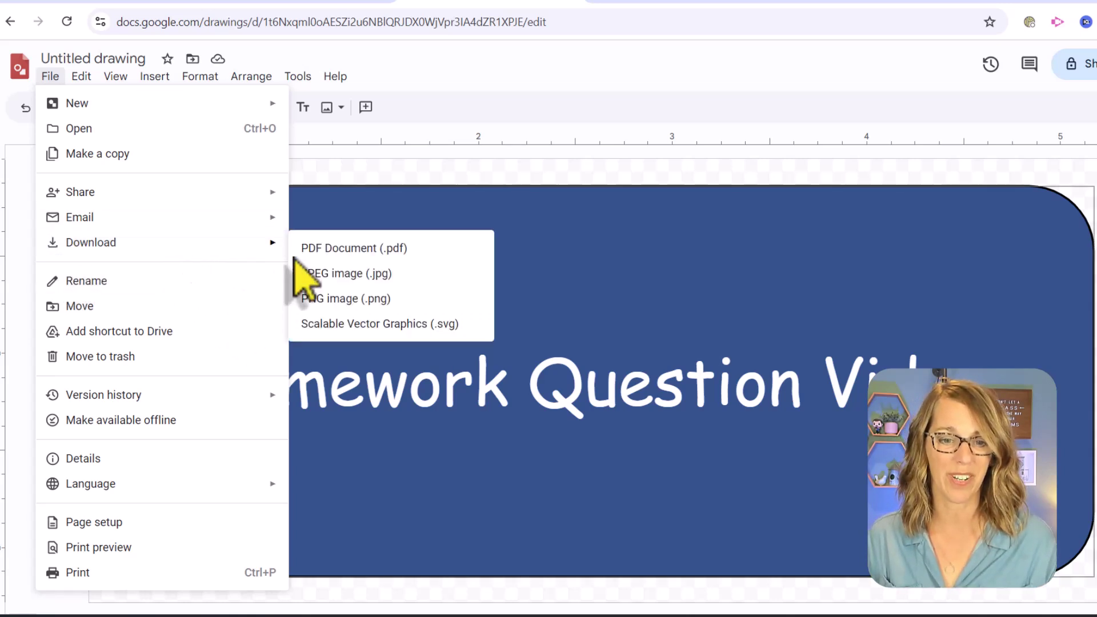
{"action": "left_click", "coordinate": [367, 297]}
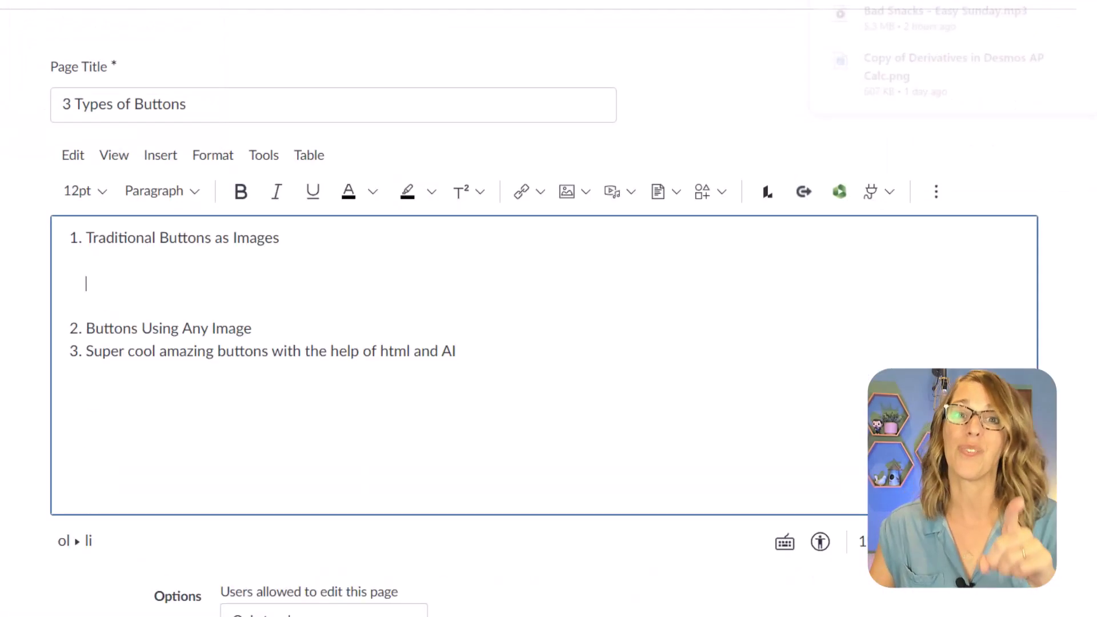
Step: Upload 'Untitled drawing (22)' from Downloads as an image on the line under item 1
{"action": "left_click", "coordinate": [122, 281]}
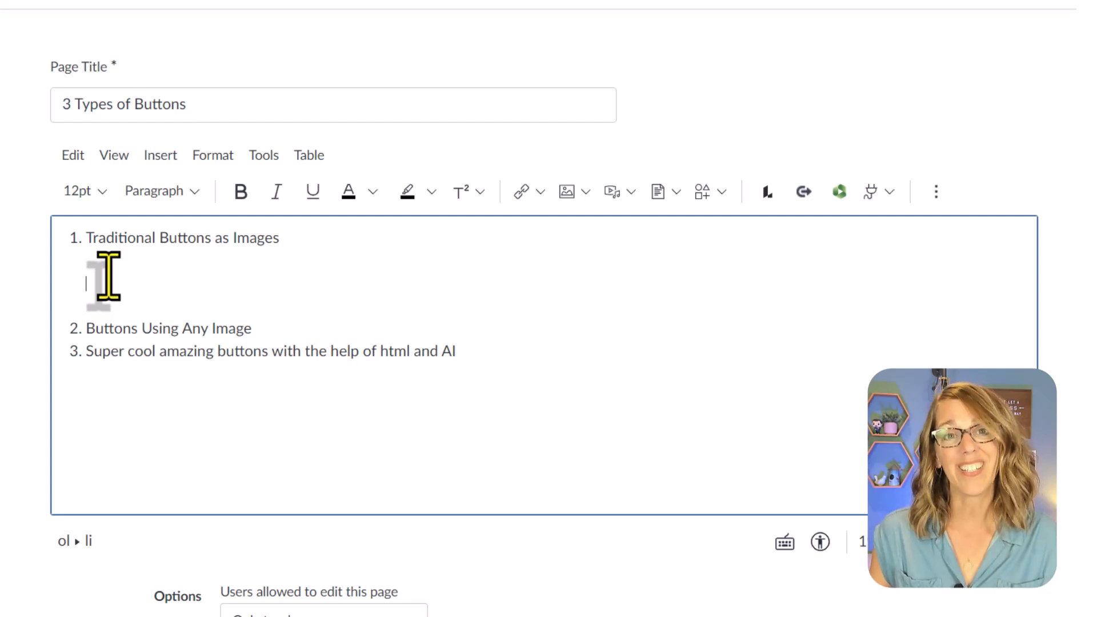
{"action": "left_click", "coordinate": [157, 160]}
{"action": "mouse_move", "coordinate": [197, 222]}
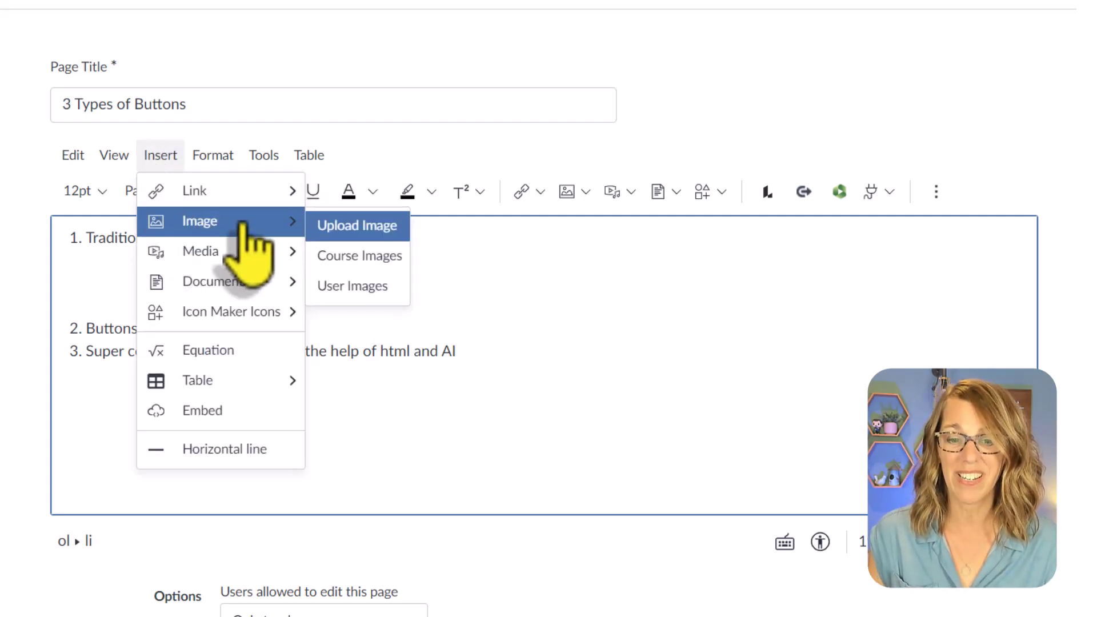
{"action": "left_click", "coordinate": [353, 226]}
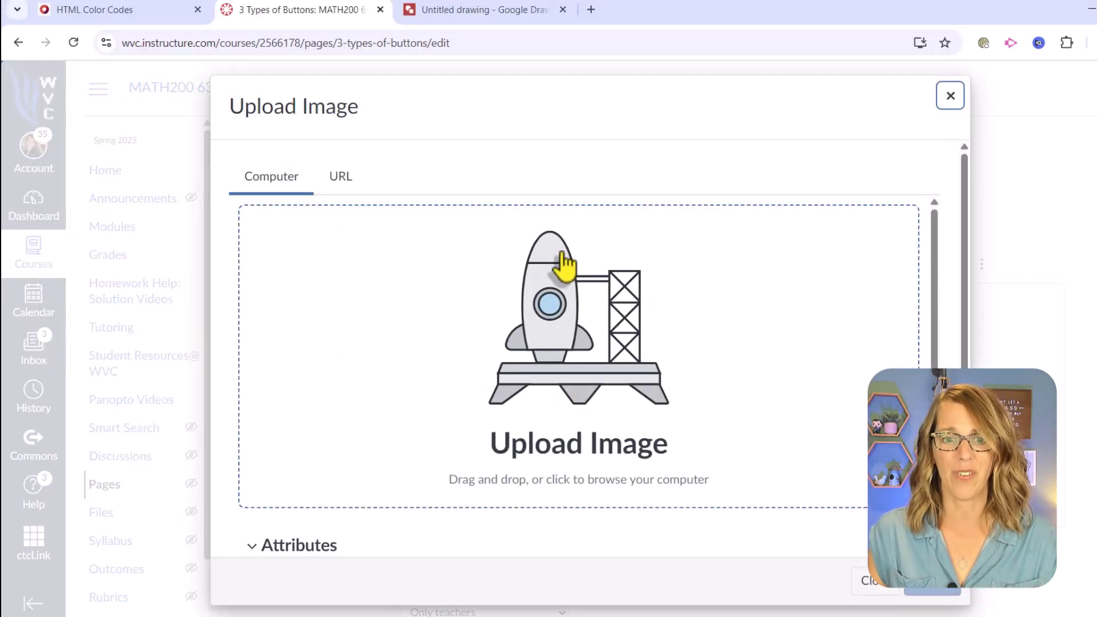
{"action": "left_click", "coordinate": [564, 337]}
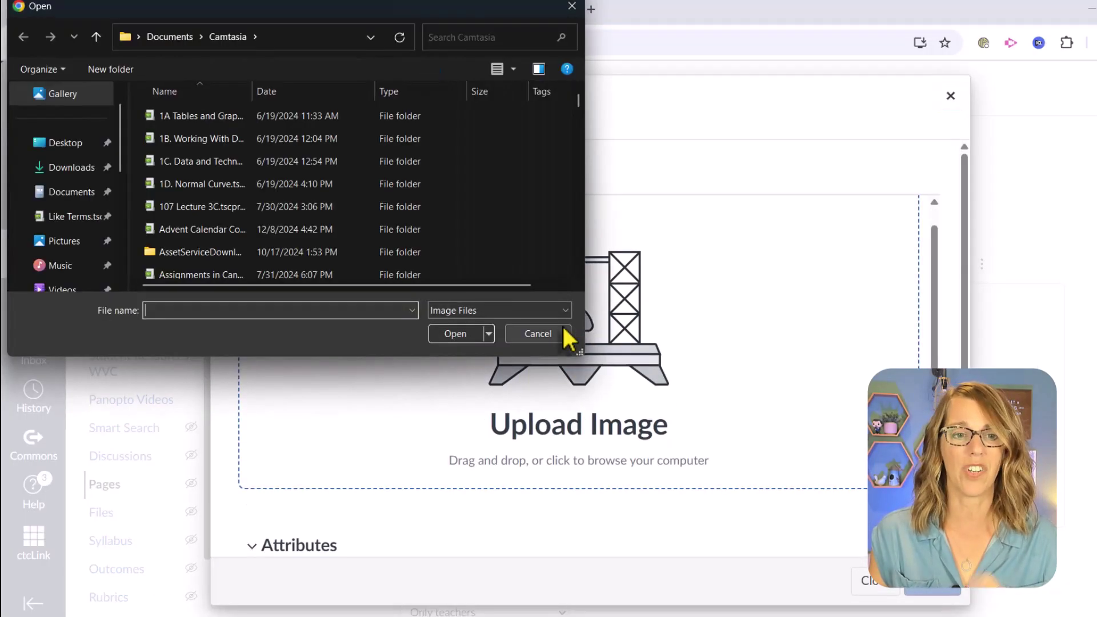
{"action": "left_click", "coordinate": [77, 171]}
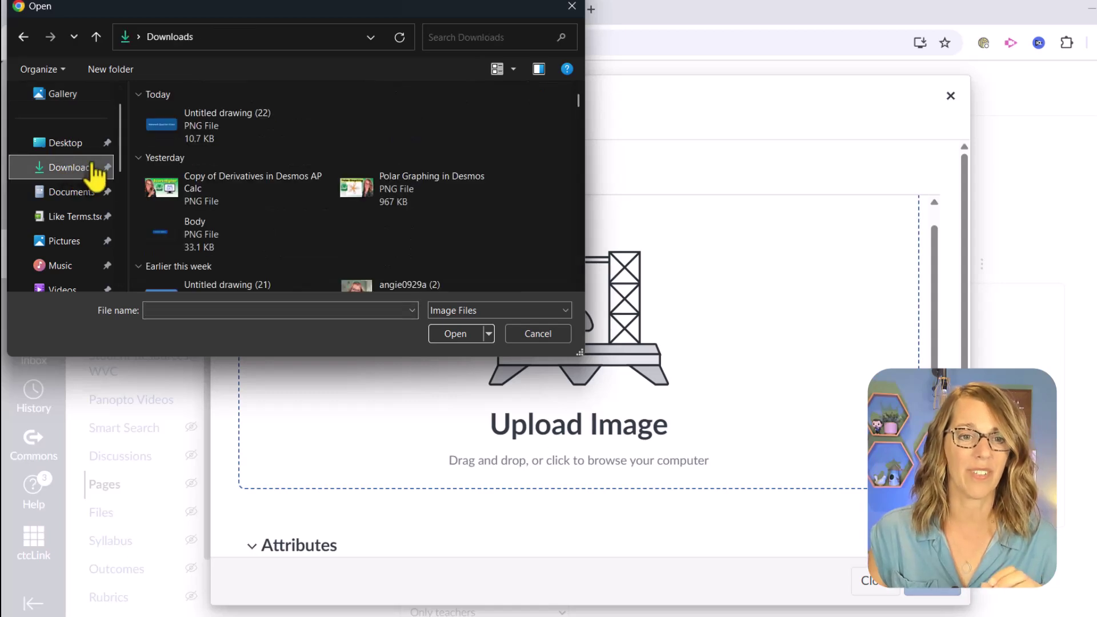
{"action": "left_click", "coordinate": [69, 167]}
{"action": "left_click", "coordinate": [193, 143]}
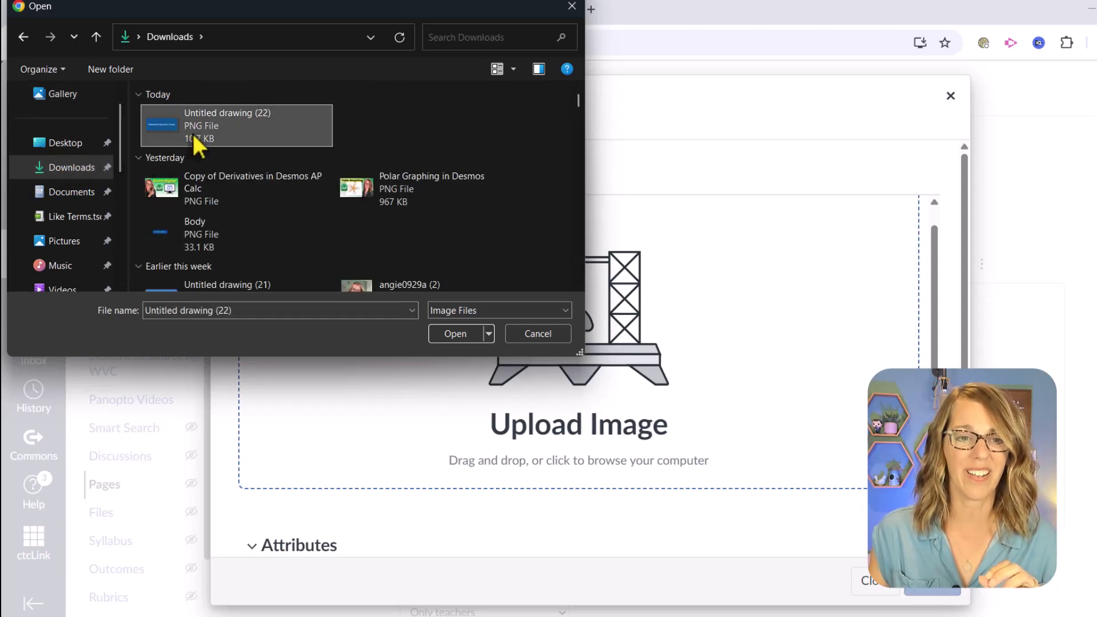
{"action": "left_click", "coordinate": [455, 337]}
Step: Add alt text saying the button navigates to Homework Question Videos and insert the image
{"action": "scroll", "coordinate": [585, 331], "scroll_direction": "down", "scroll_amount": 3}
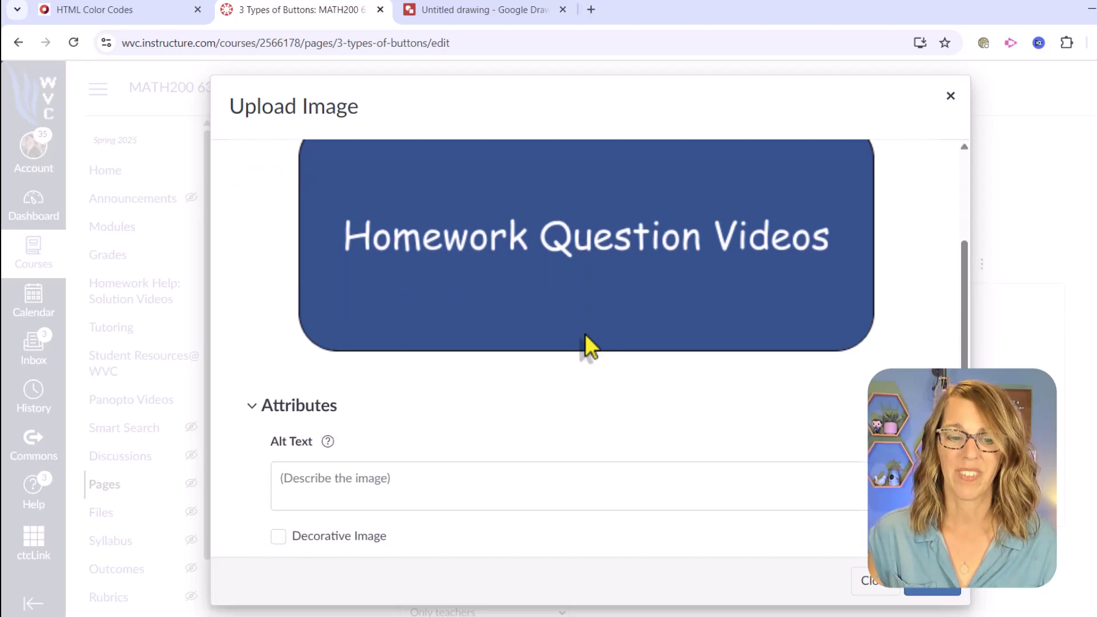
{"action": "left_click", "coordinate": [287, 471]}
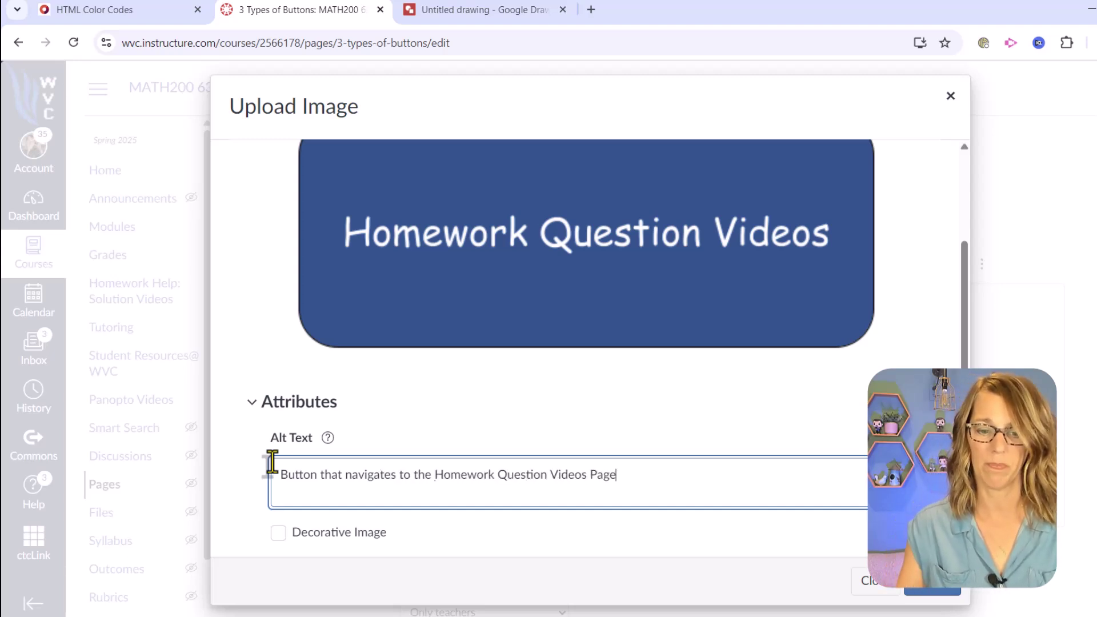
{"action": "scroll", "coordinate": [697, 465], "scroll_direction": "down", "scroll_amount": 2}
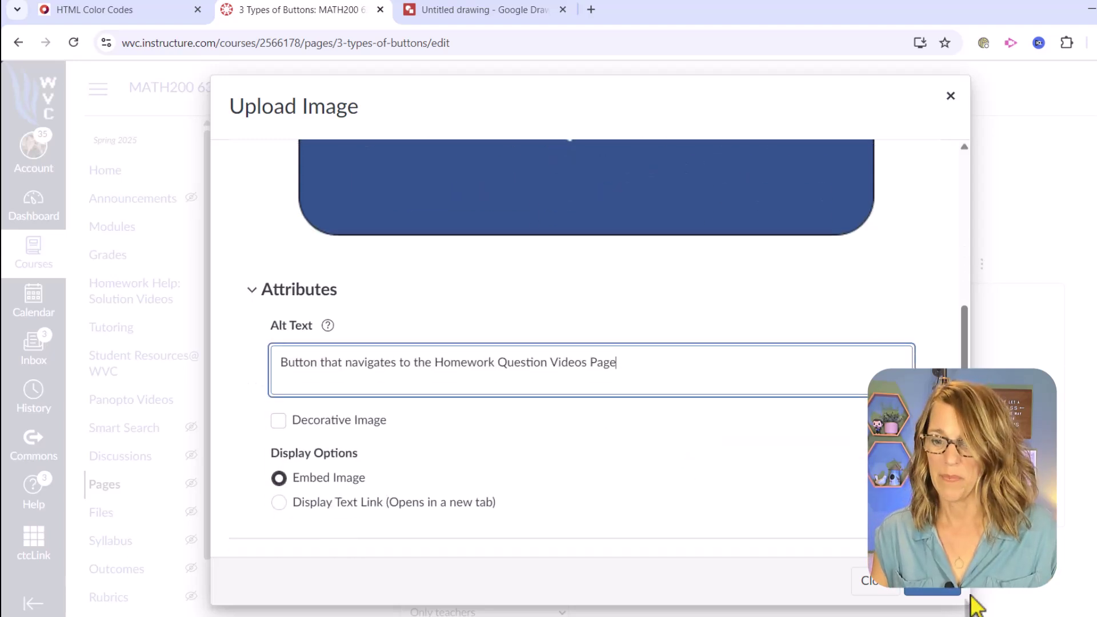
{"action": "left_click", "coordinate": [937, 589]}
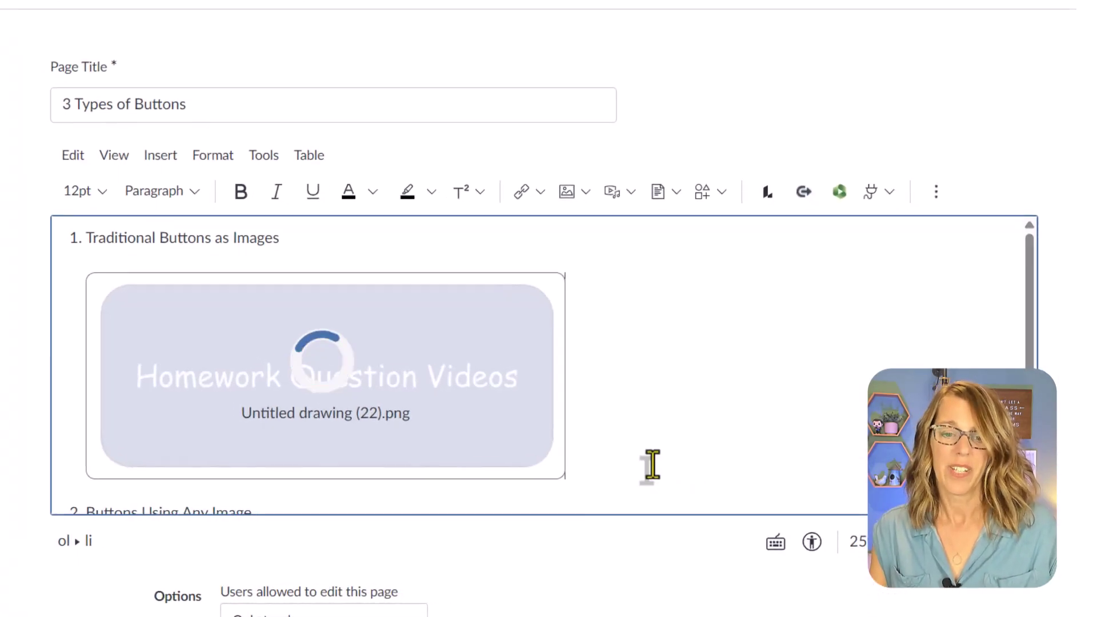
{"action": "scroll", "coordinate": [653, 464], "scroll_direction": "down", "scroll_amount": 5}
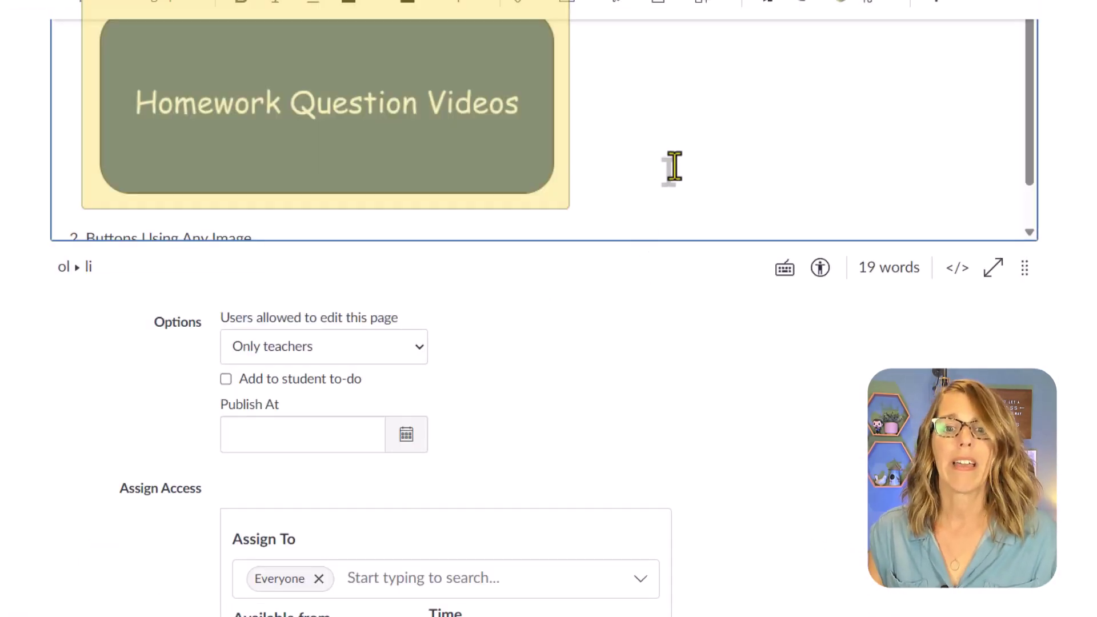
{"action": "scroll", "coordinate": [479, 237], "scroll_direction": "up", "scroll_amount": 2}
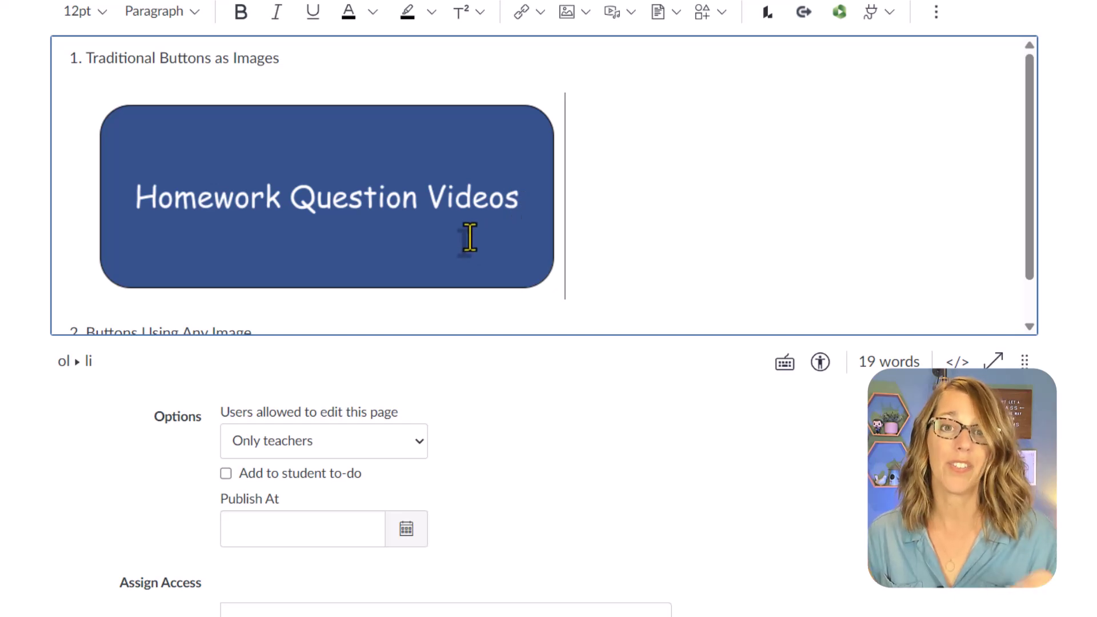
Step: Resize the Homework Question Videos image down to about 362 × 156
{"action": "left_click", "coordinate": [469, 237]}
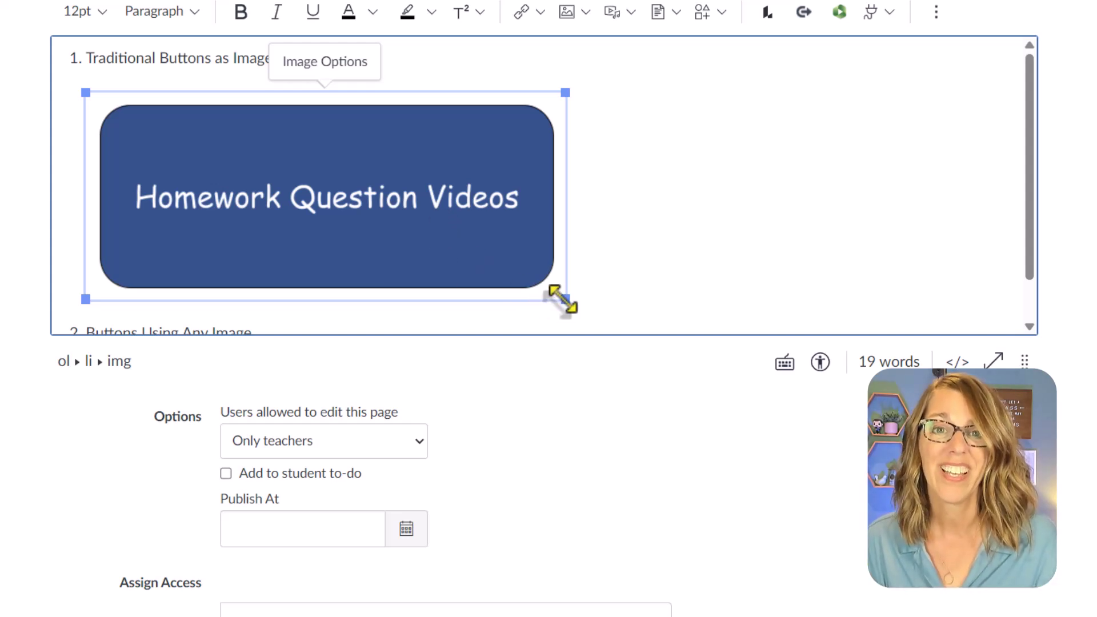
{"action": "left_click_drag", "start_coordinate": [563, 298], "coordinate": [381, 184]}
{"action": "left_click", "coordinate": [520, 199]}
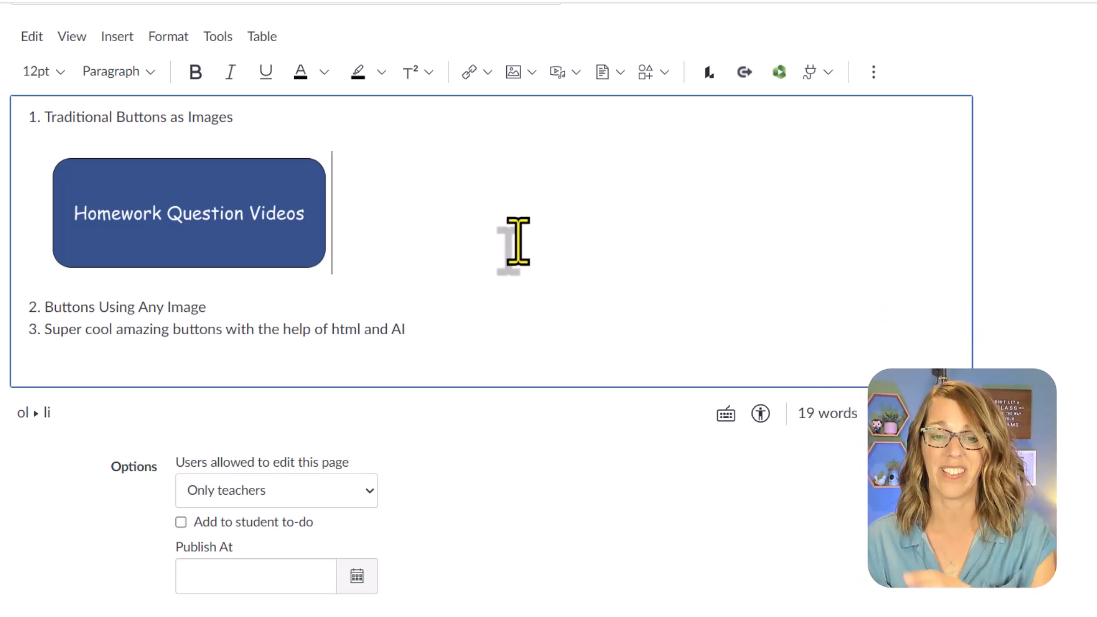
Step: Link the button image to the 'Homework Help: Solution Videos' course page
{"action": "left_click", "coordinate": [189, 246]}
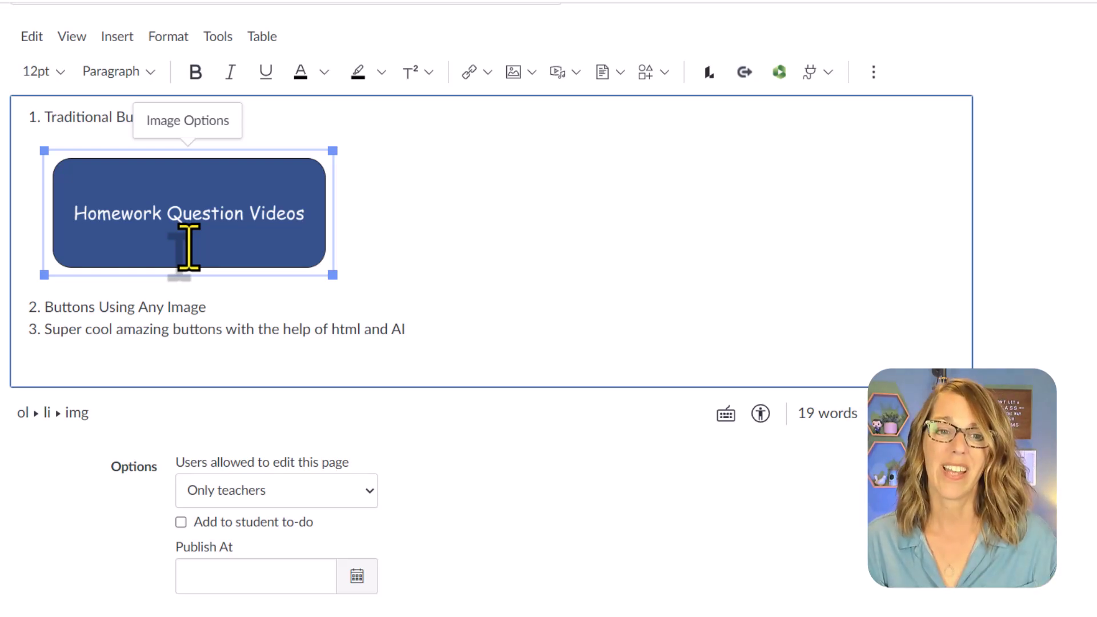
{"action": "left_click", "coordinate": [122, 37]}
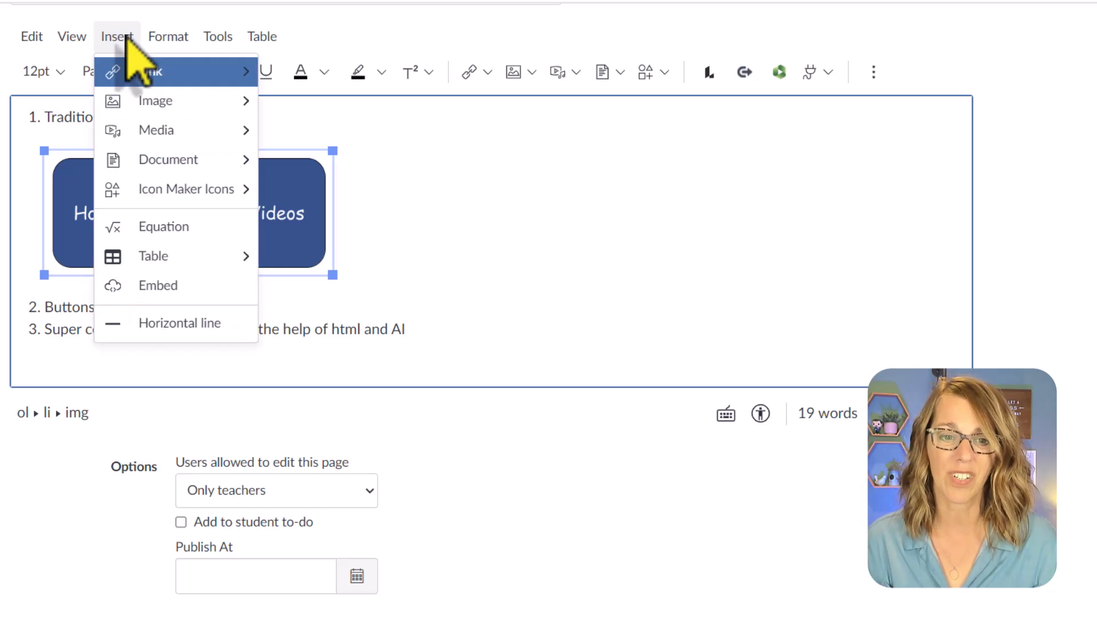
{"action": "mouse_move", "coordinate": [123, 72]}
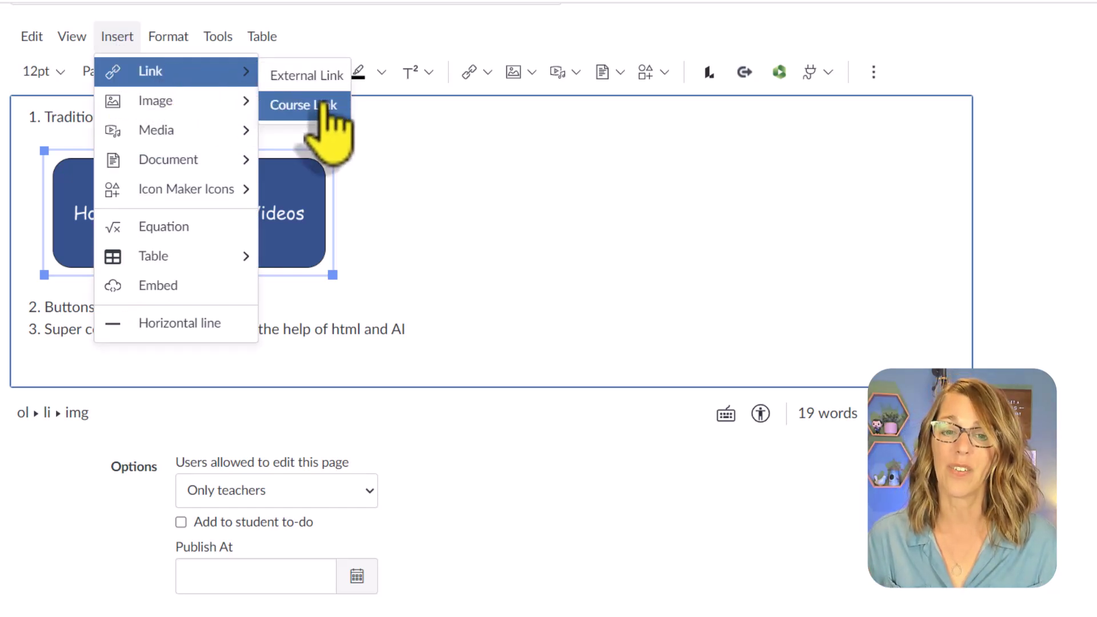
{"action": "left_click", "coordinate": [370, 33]}
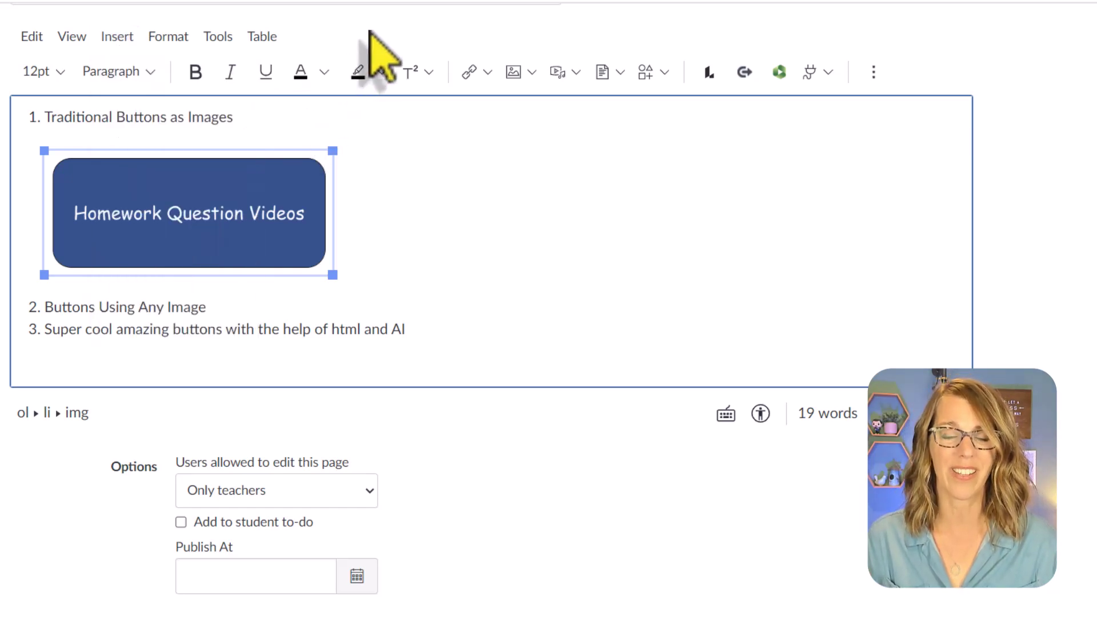
{"action": "left_click", "coordinate": [489, 73]}
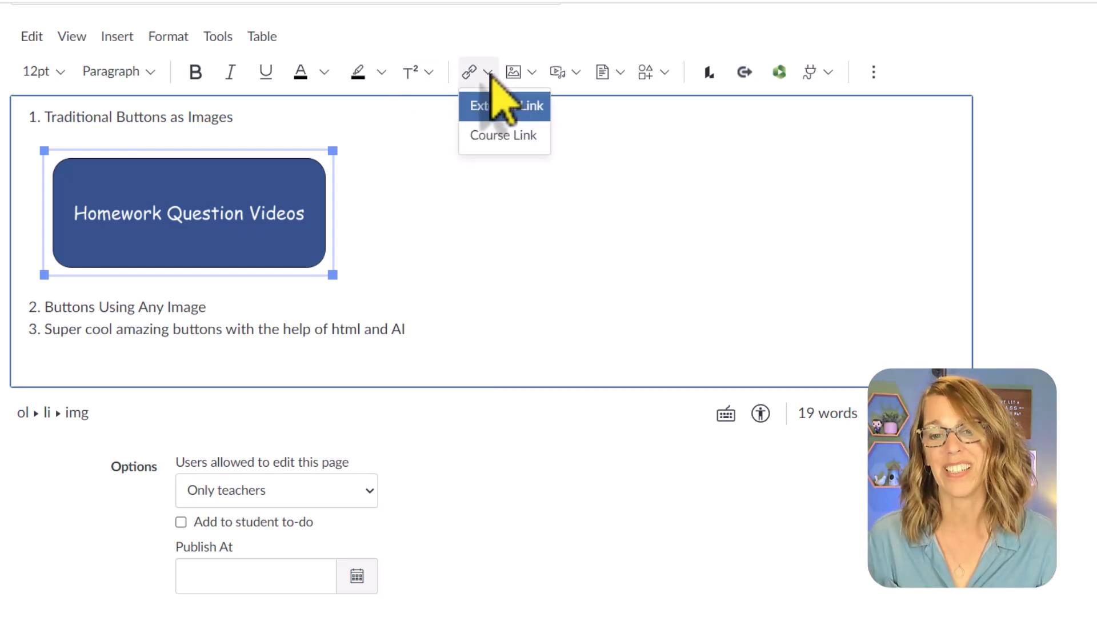
{"action": "left_click", "coordinate": [519, 140]}
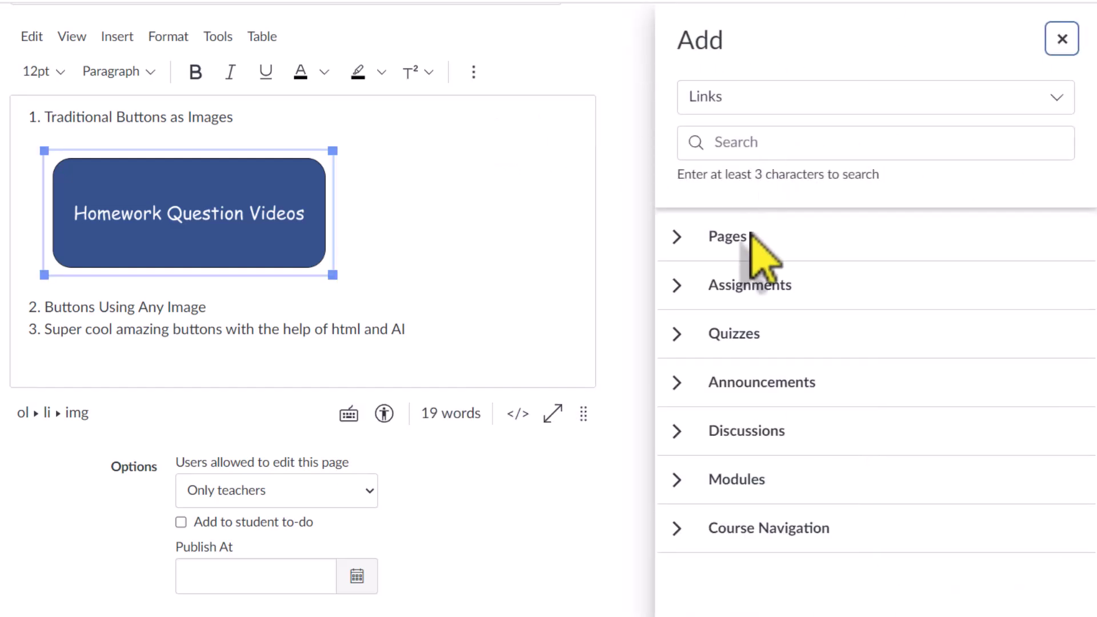
{"action": "left_click", "coordinate": [678, 236]}
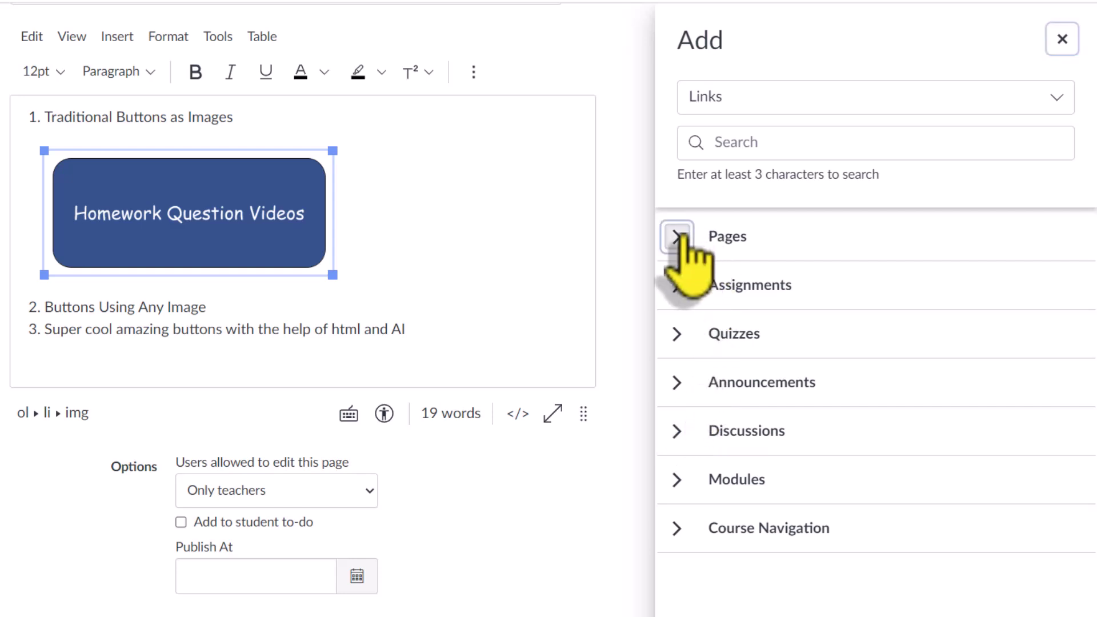
{"action": "scroll", "coordinate": [832, 360], "scroll_direction": "down", "scroll_amount": 8}
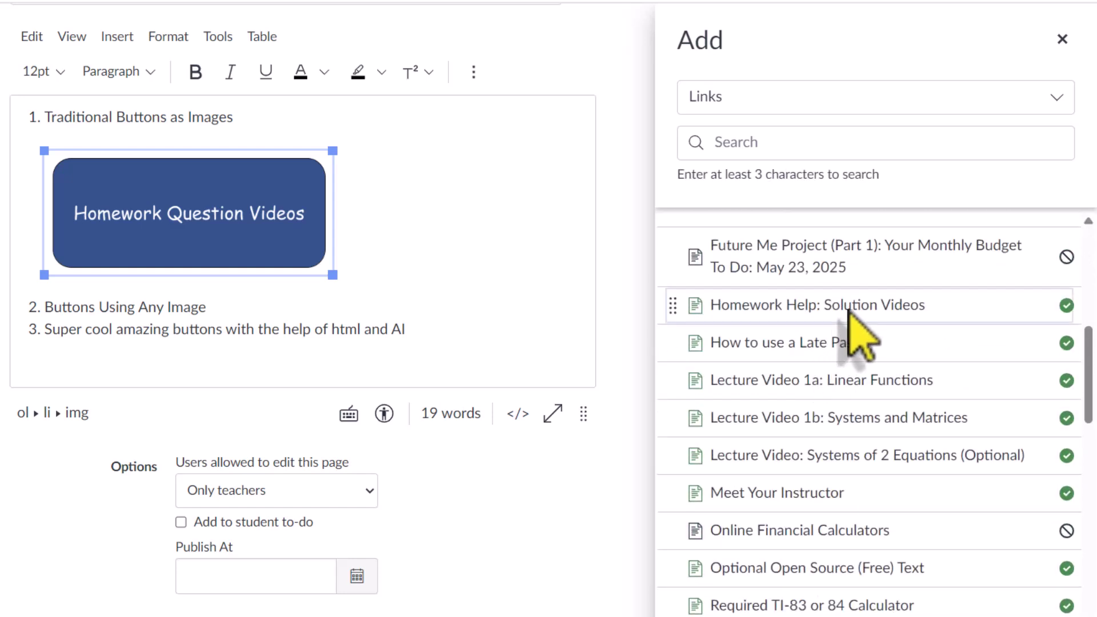
{"action": "left_click", "coordinate": [849, 306]}
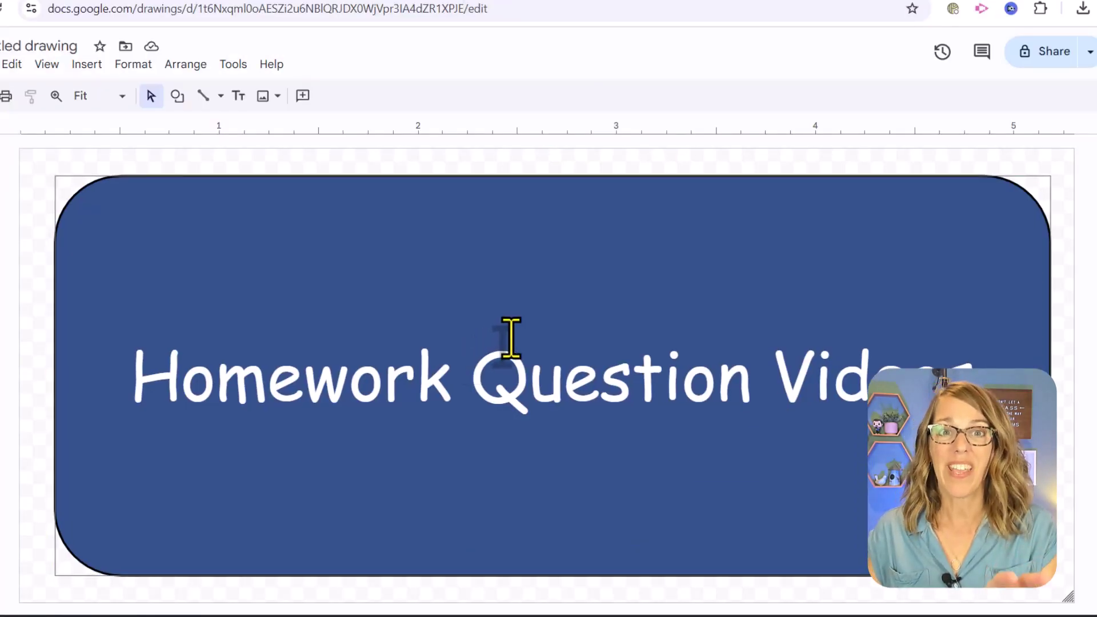
Step: Fill the button shape dark purple and replace its label with 'Like & Subscribe'
{"action": "left_click", "coordinate": [568, 287]}
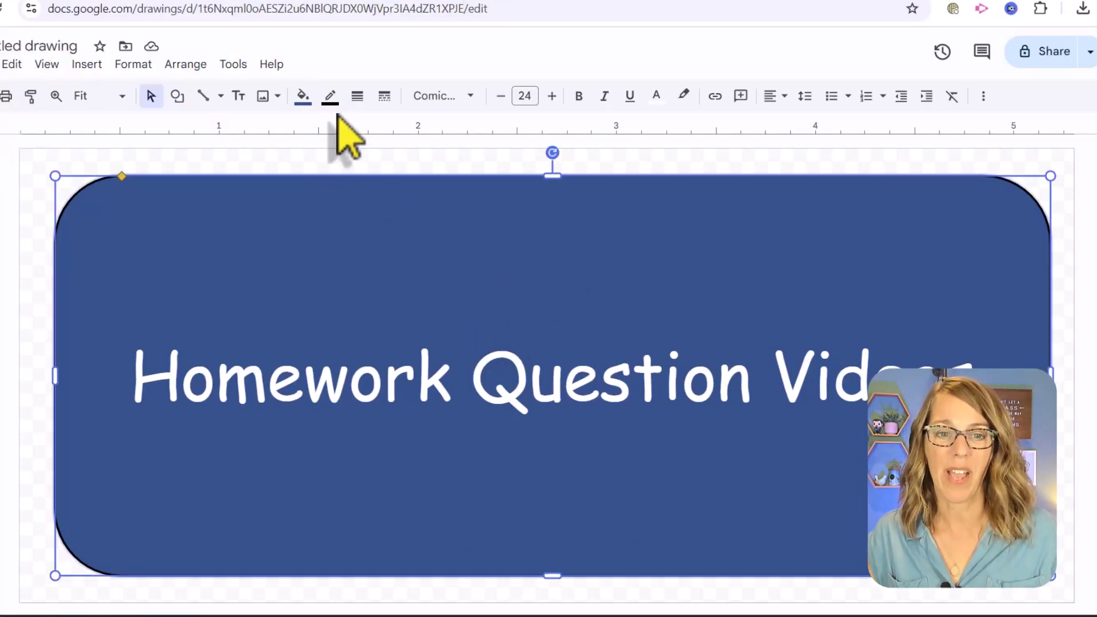
{"action": "left_click", "coordinate": [303, 95]}
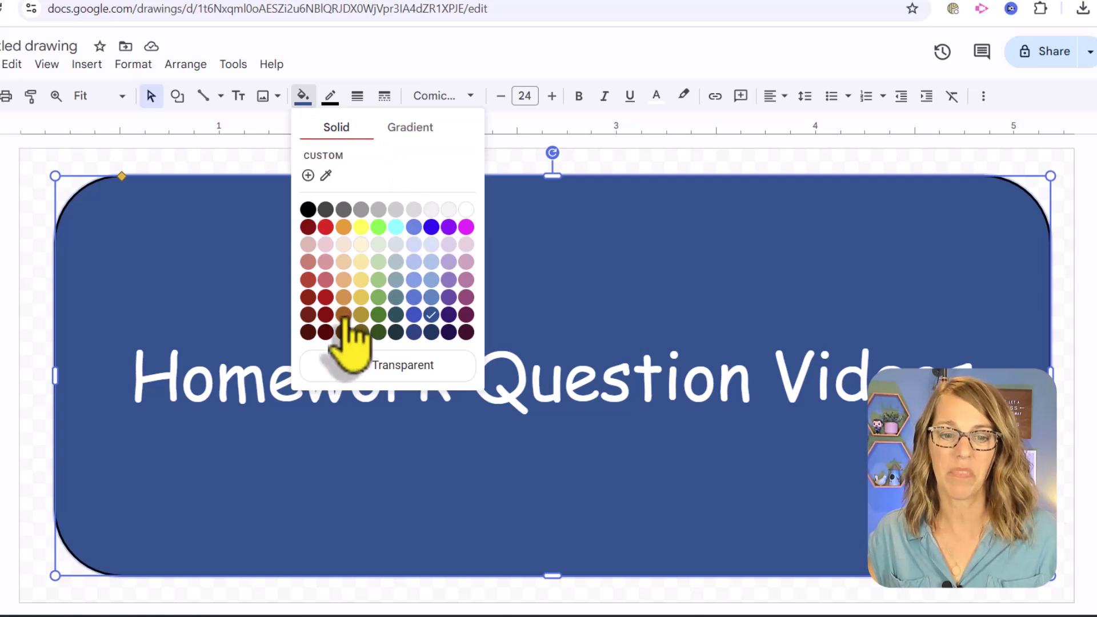
{"action": "left_click", "coordinate": [449, 314]}
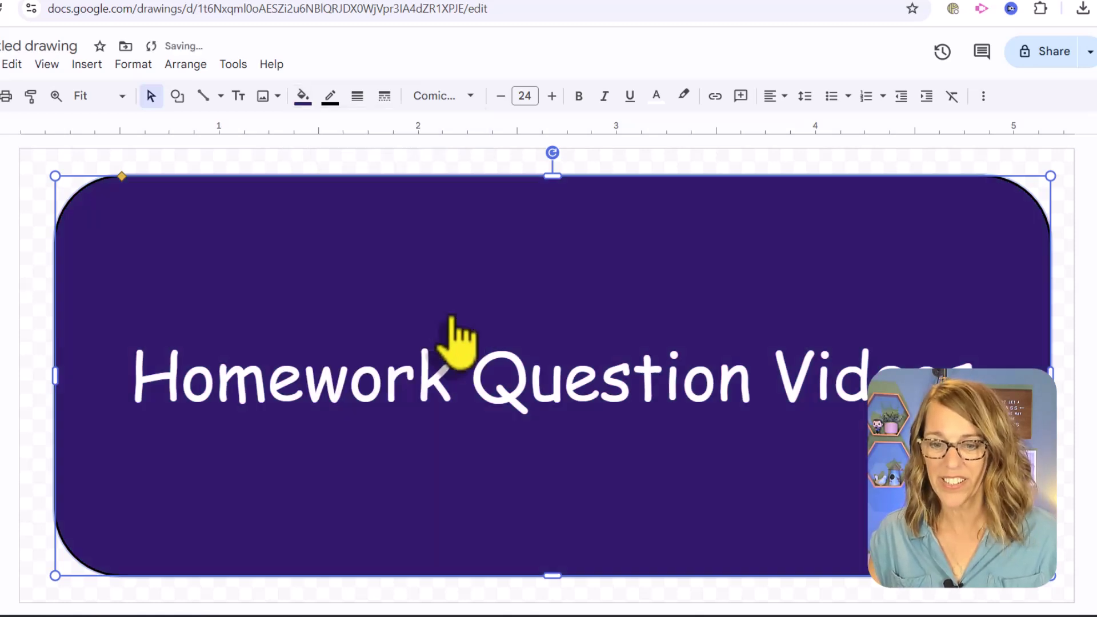
{"action": "left_click_drag", "start_coordinate": [971, 374], "coordinate": [122, 345]}
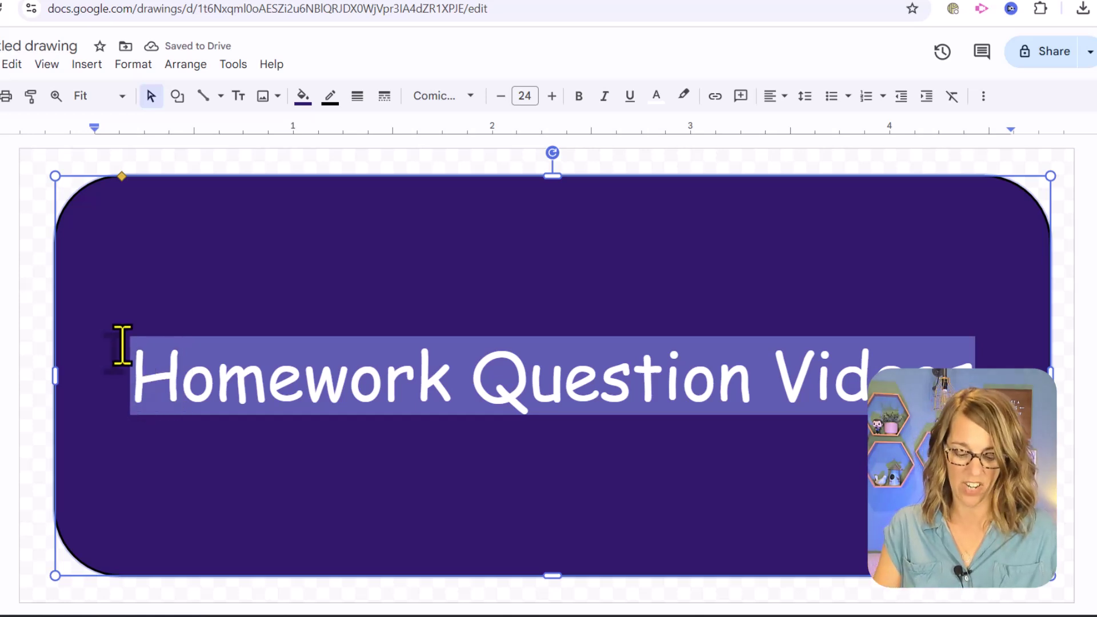
{"action": "type", "text": "Like & Su"}
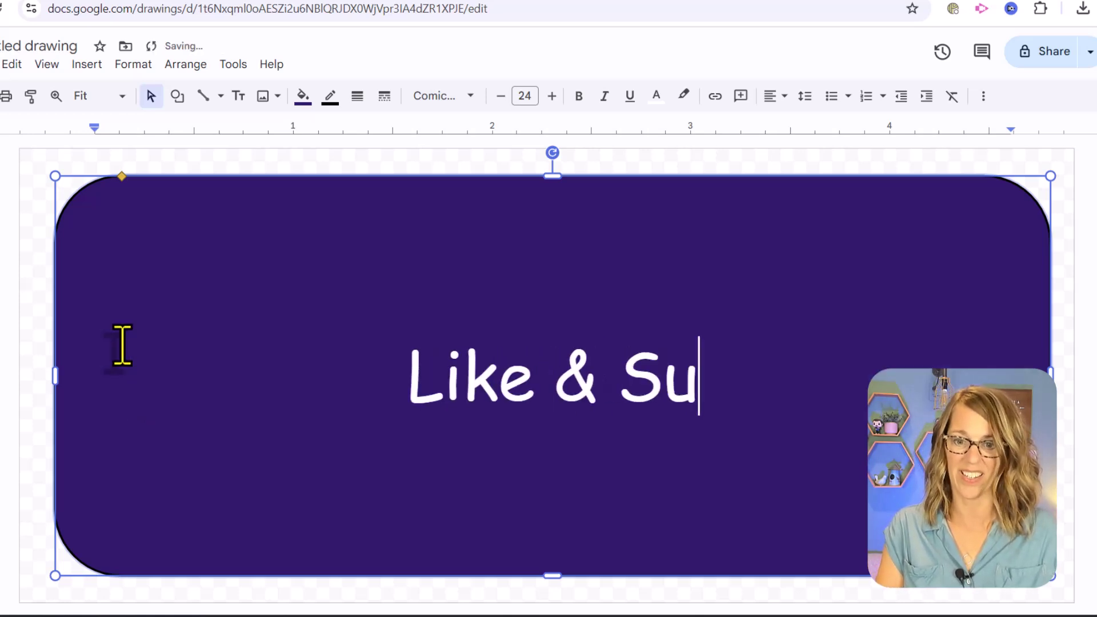
{"action": "type", "text": "bscribe"}
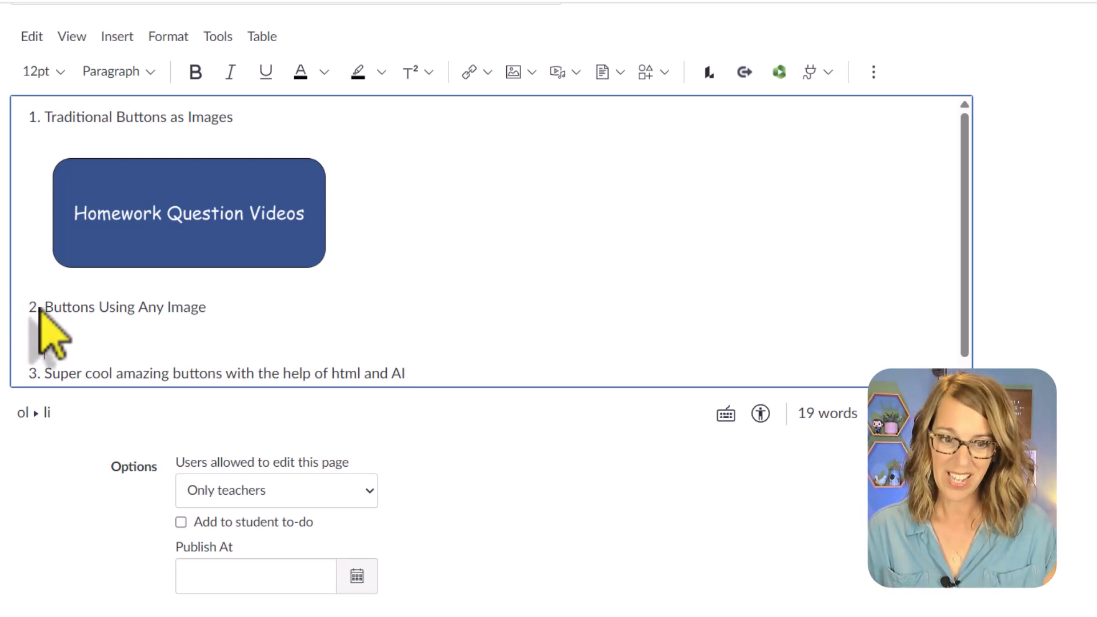
Step: Push item 3 down to leave blank space beneath item 2 for the next button
{"action": "key", "text": "ctrl+z"}
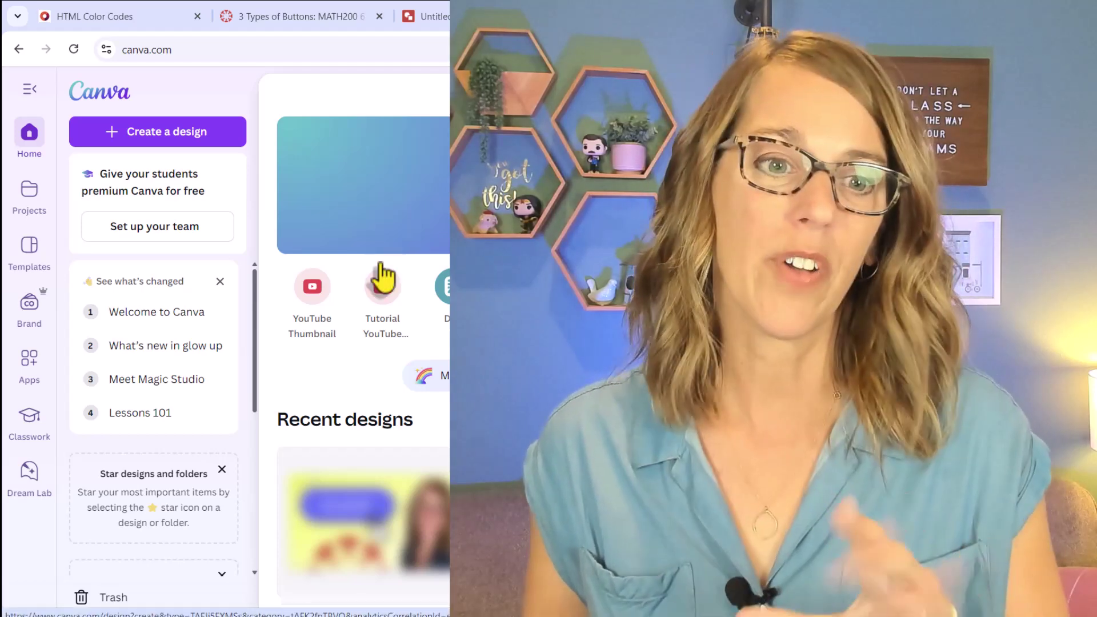
Step: Start a new blank 1080 × 1080 square Instagram Post design in Canva
{"action": "left_click", "coordinate": [175, 140]}
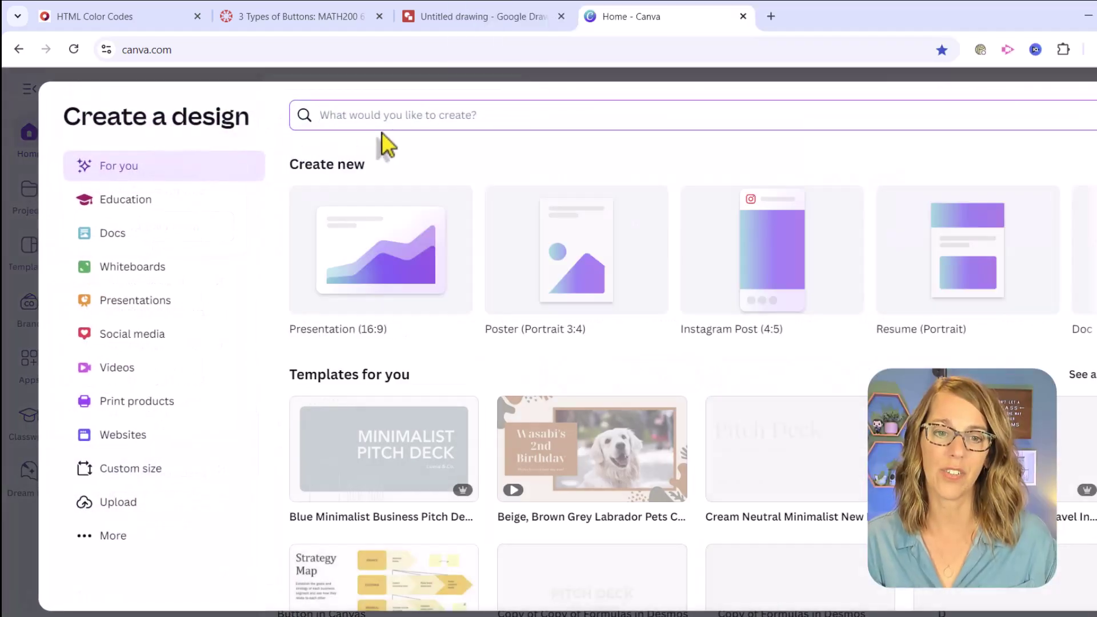
{"action": "type", "text": "I wan"}
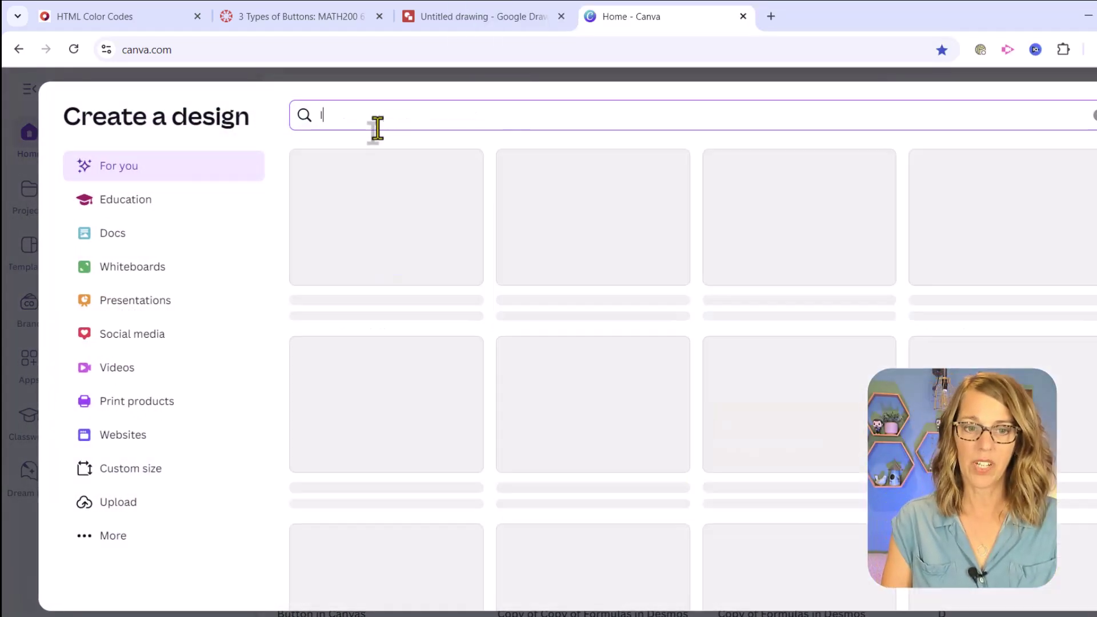
{"action": "type", "text": "t a square design"}
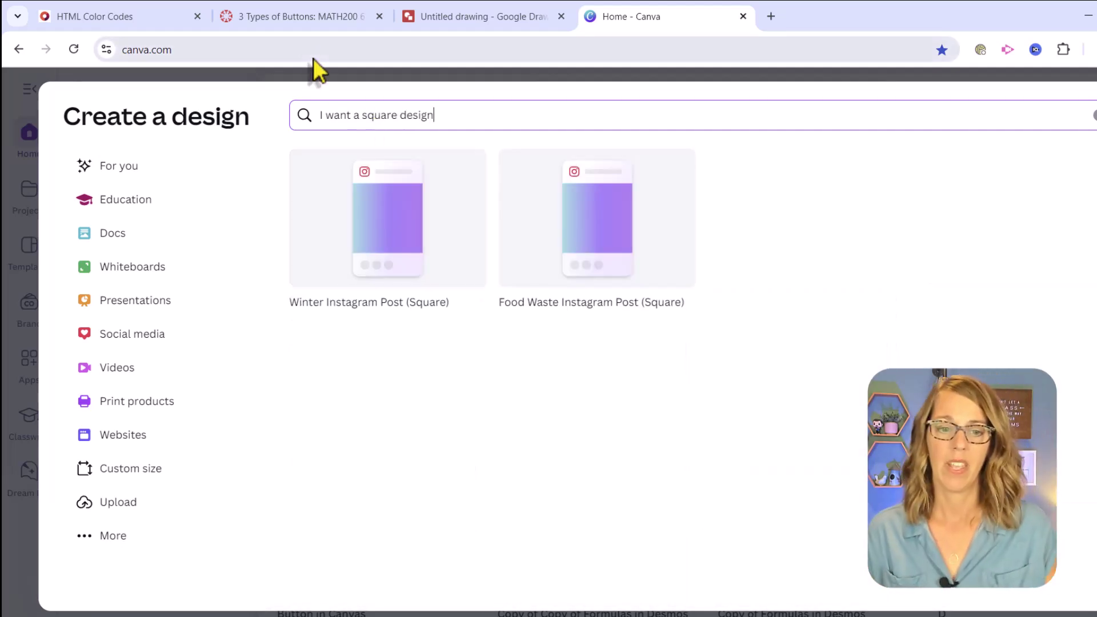
{"action": "left_click", "coordinate": [387, 239]}
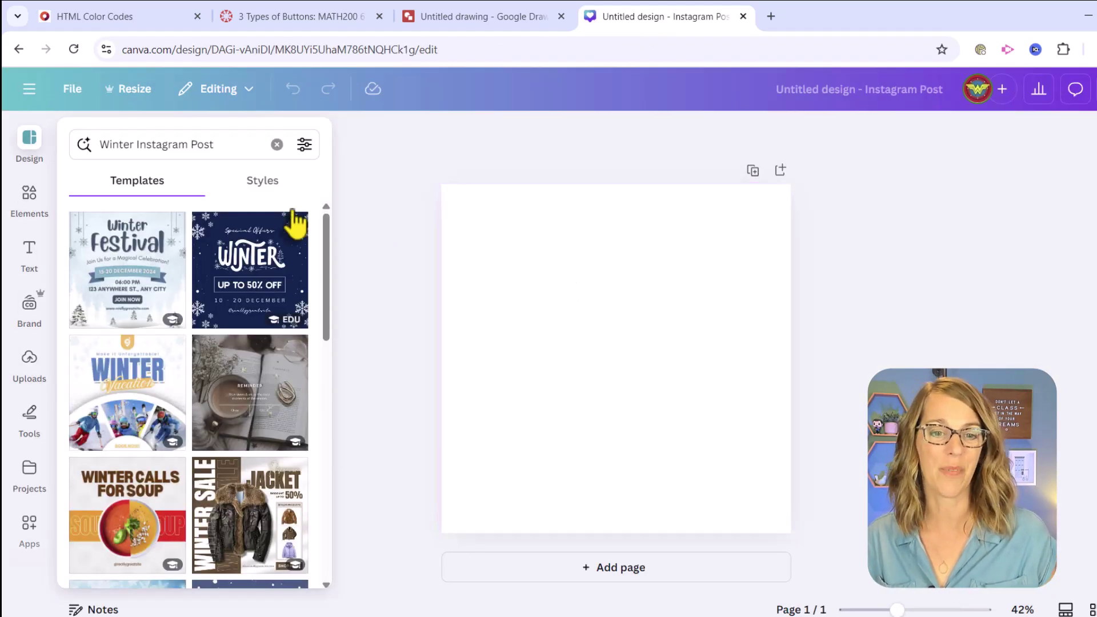
Step: Search Elements for 'home icon' and add the grey circular house graphic to the design
{"action": "left_click", "coordinate": [29, 198]}
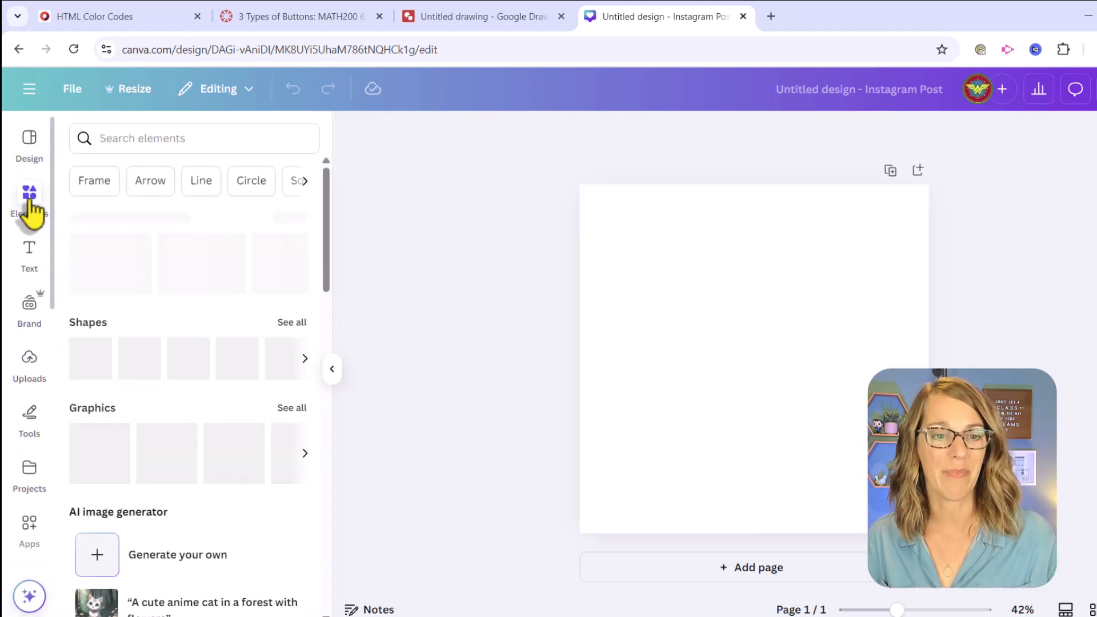
{"action": "left_click", "coordinate": [104, 138]}
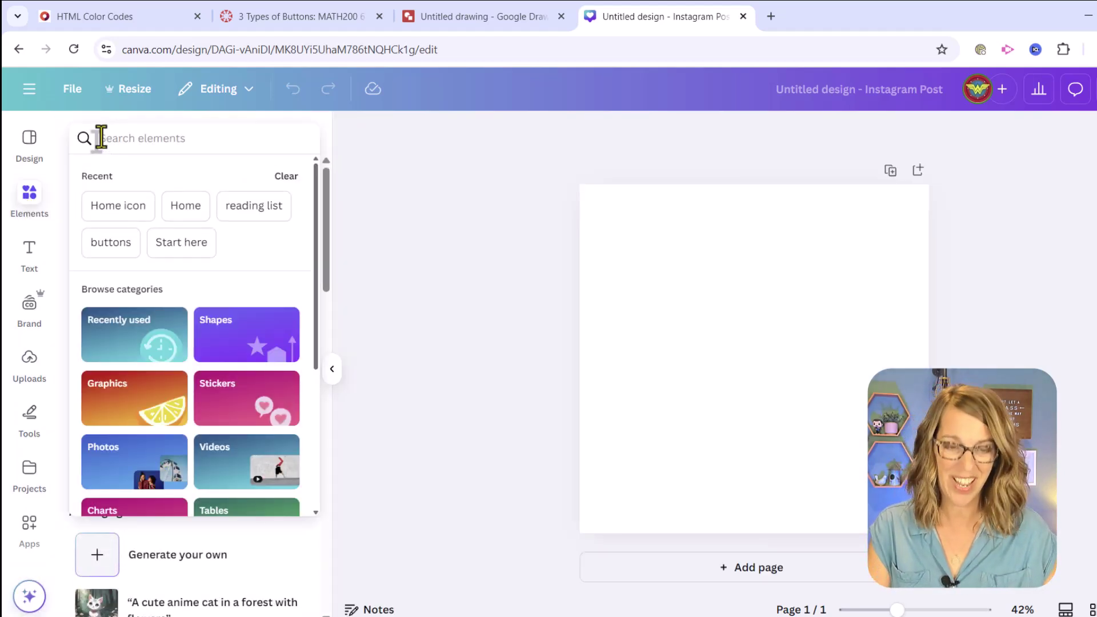
{"action": "type", "text": "home icon"}
{"action": "key", "text": "Return"}
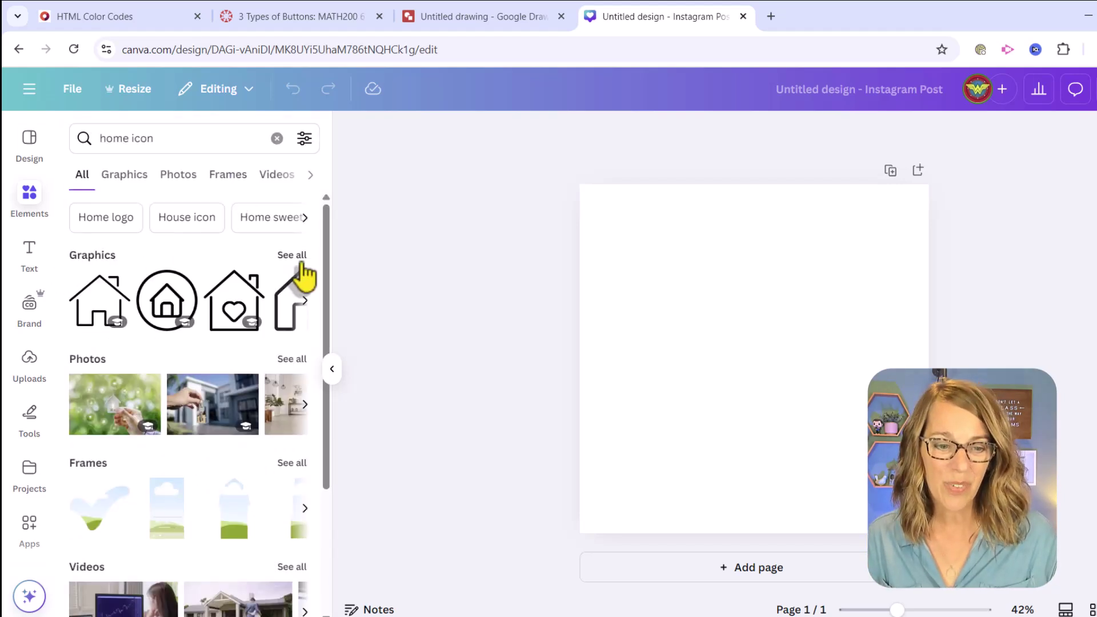
{"action": "left_click", "coordinate": [297, 259]}
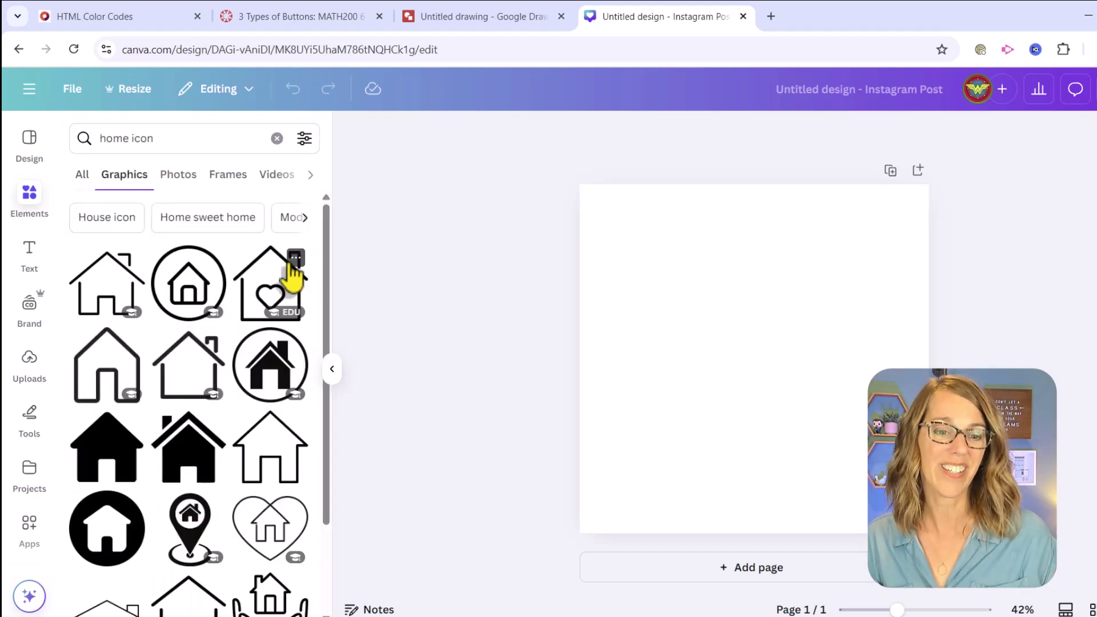
{"action": "scroll", "coordinate": [232, 383], "scroll_direction": "down", "scroll_amount": 6}
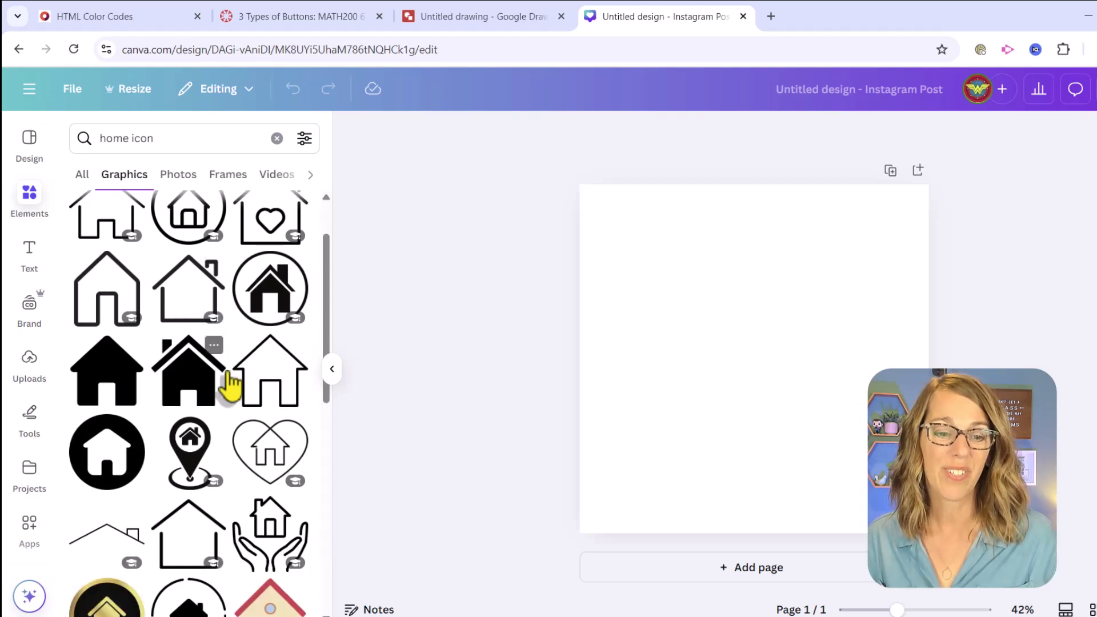
{"action": "scroll", "coordinate": [232, 388], "scroll_direction": "down", "scroll_amount": 4}
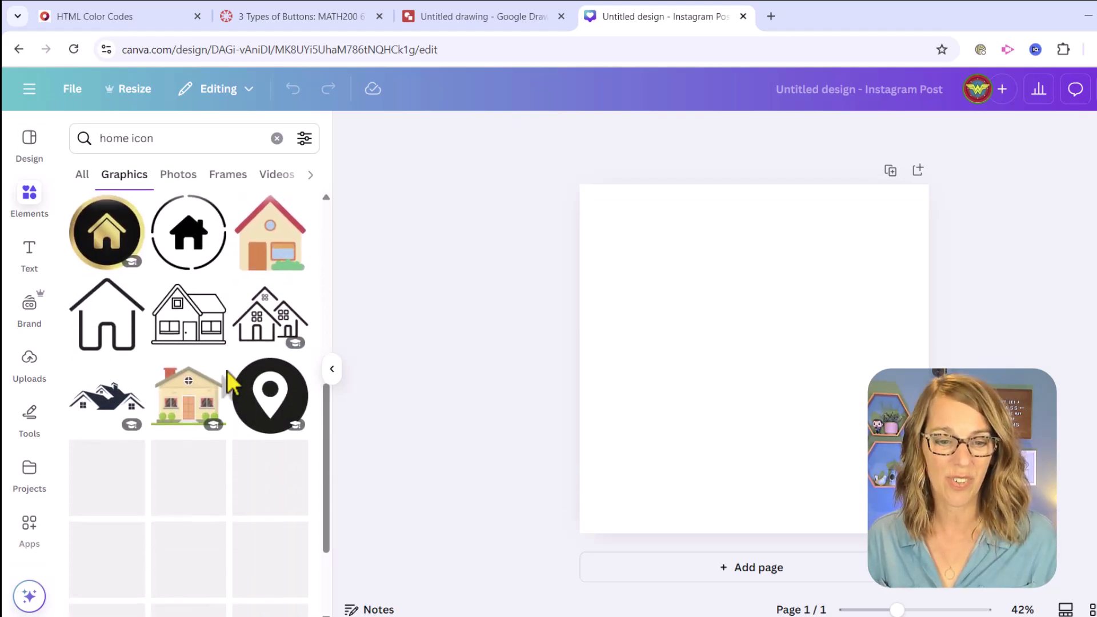
{"action": "scroll", "coordinate": [240, 409], "scroll_direction": "down", "scroll_amount": 3}
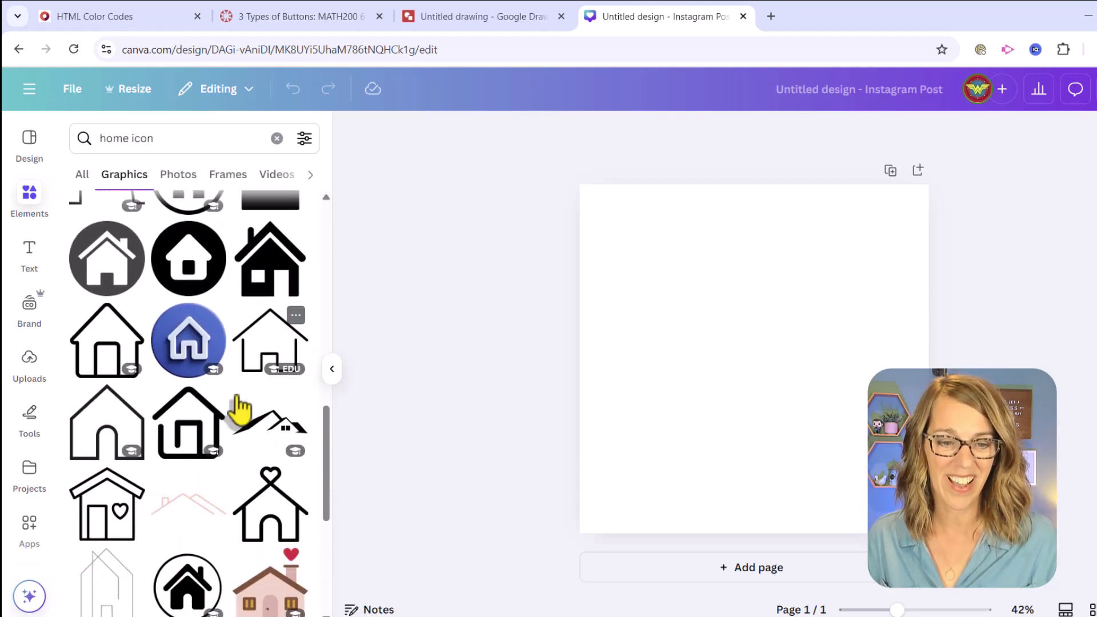
{"action": "left_click", "coordinate": [105, 270]}
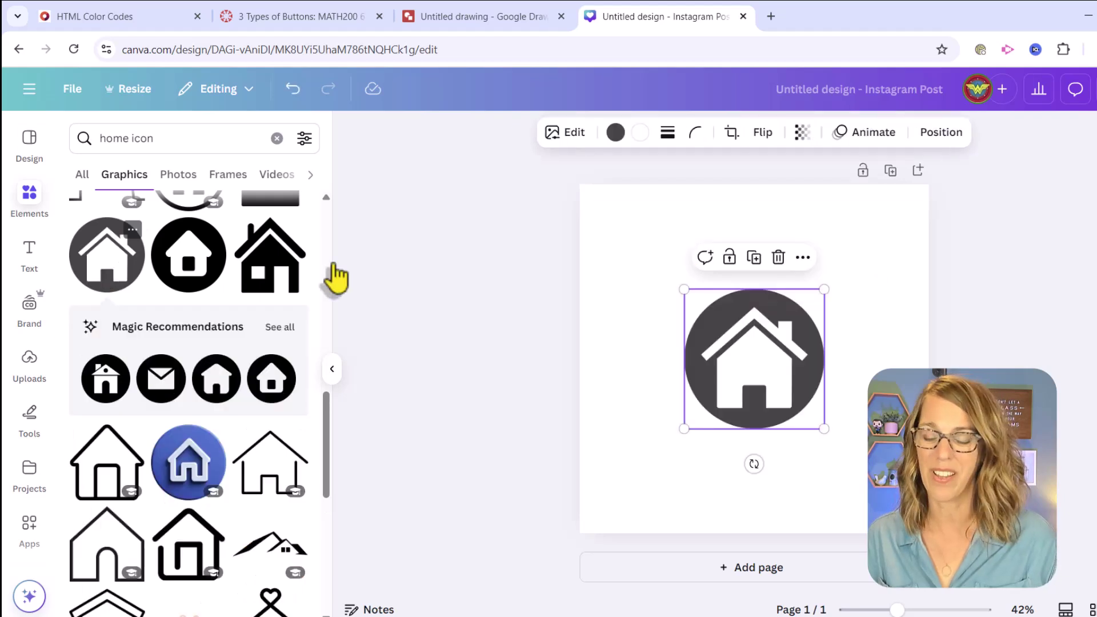
Step: Enlarge the house icon to fill most of the page and make its circle green
{"action": "left_click_drag", "start_coordinate": [682, 290], "coordinate": [599, 206]}
{"action": "left_click_drag", "start_coordinate": [822, 427], "coordinate": [911, 516]}
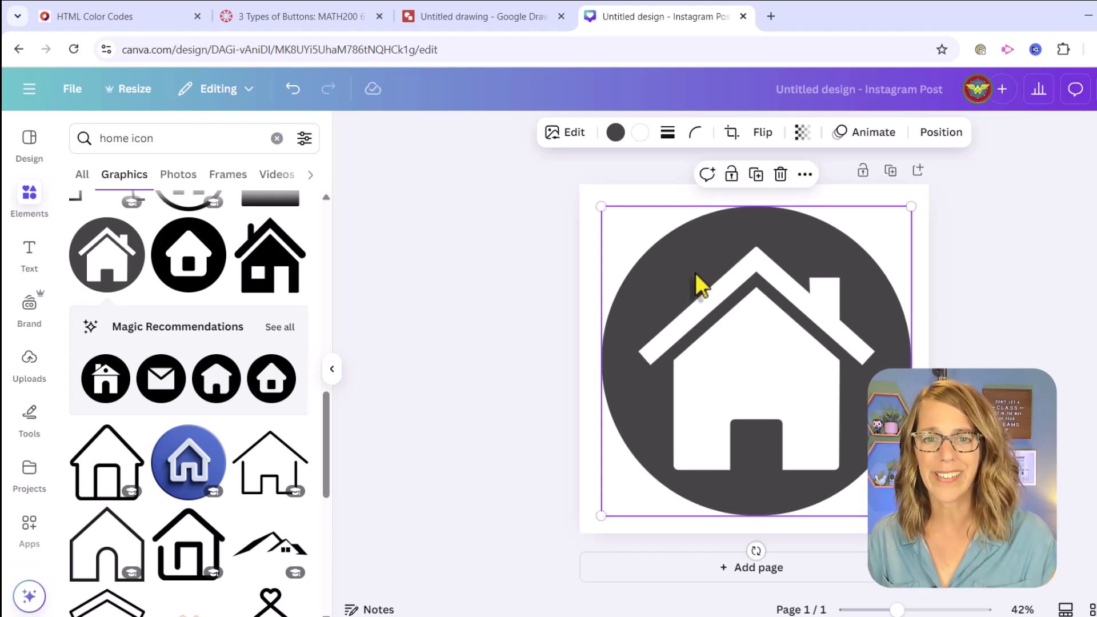
{"action": "left_click", "coordinate": [620, 142]}
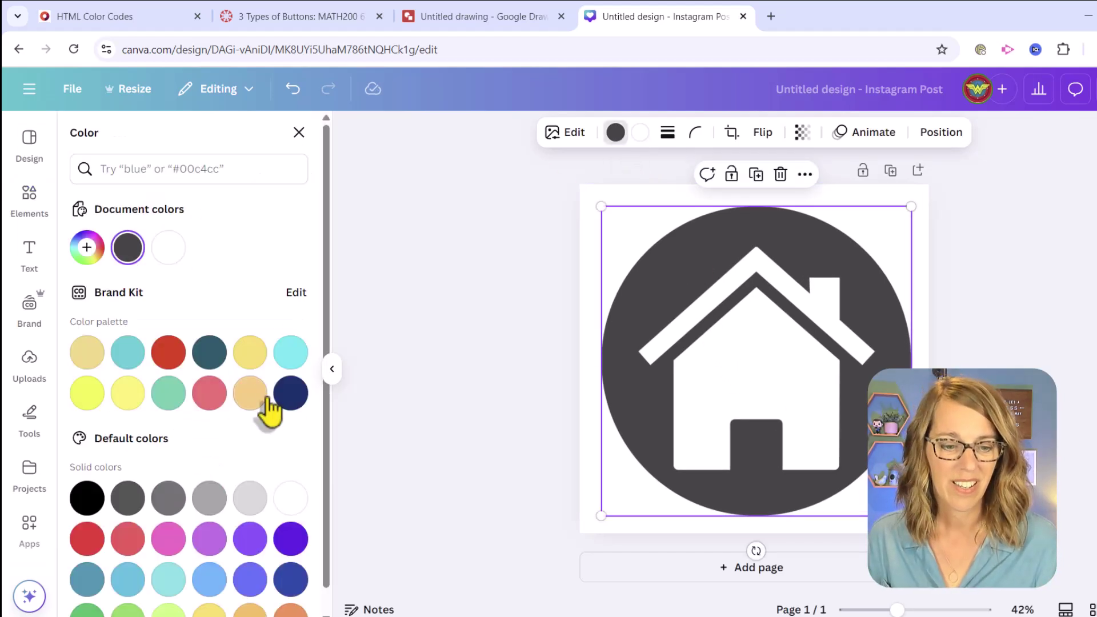
{"action": "scroll", "coordinate": [136, 588], "scroll_direction": "down", "scroll_amount": 1}
{"action": "left_click", "coordinate": [88, 594]}
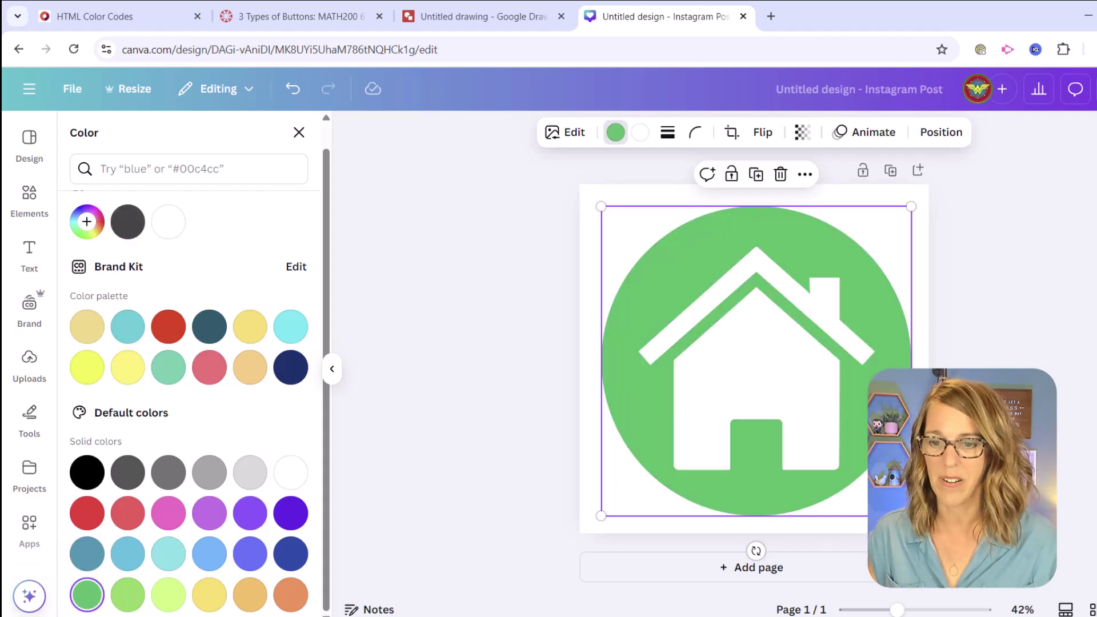
{"action": "left_click", "coordinate": [932, 343]}
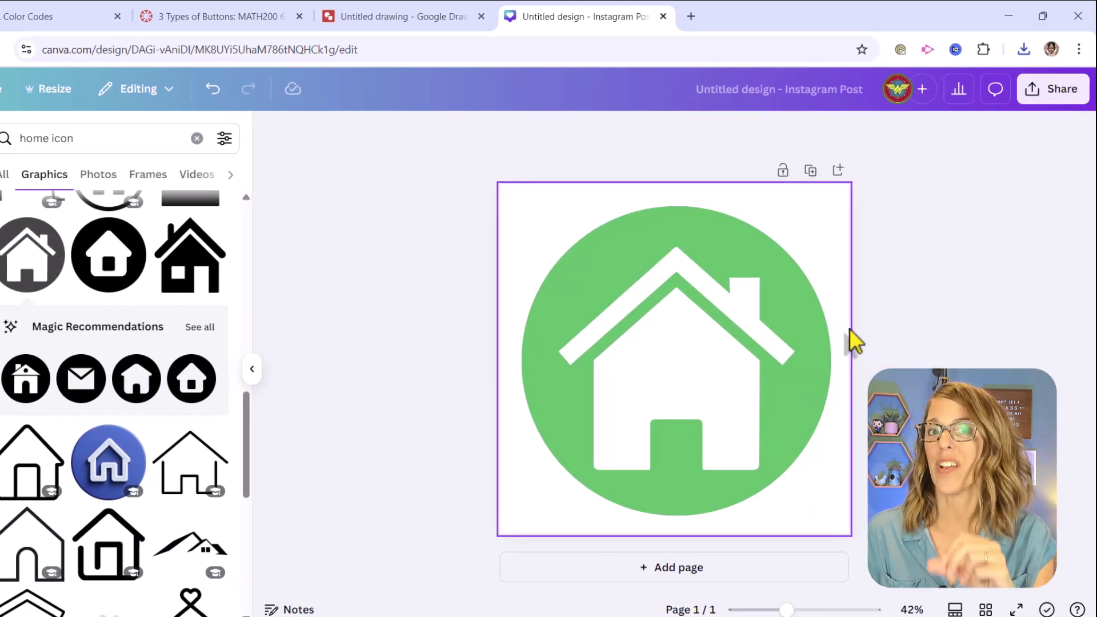
Step: Download the green home icon design as a PNG with a transparent background
{"action": "left_click", "coordinate": [1060, 90]}
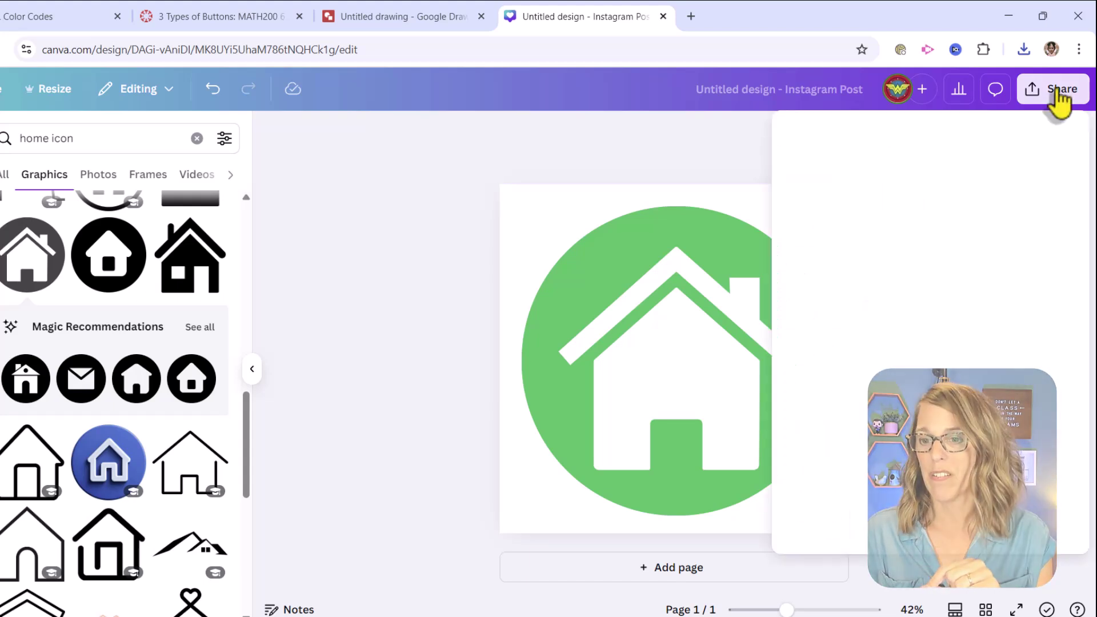
{"action": "left_click", "coordinate": [830, 427]}
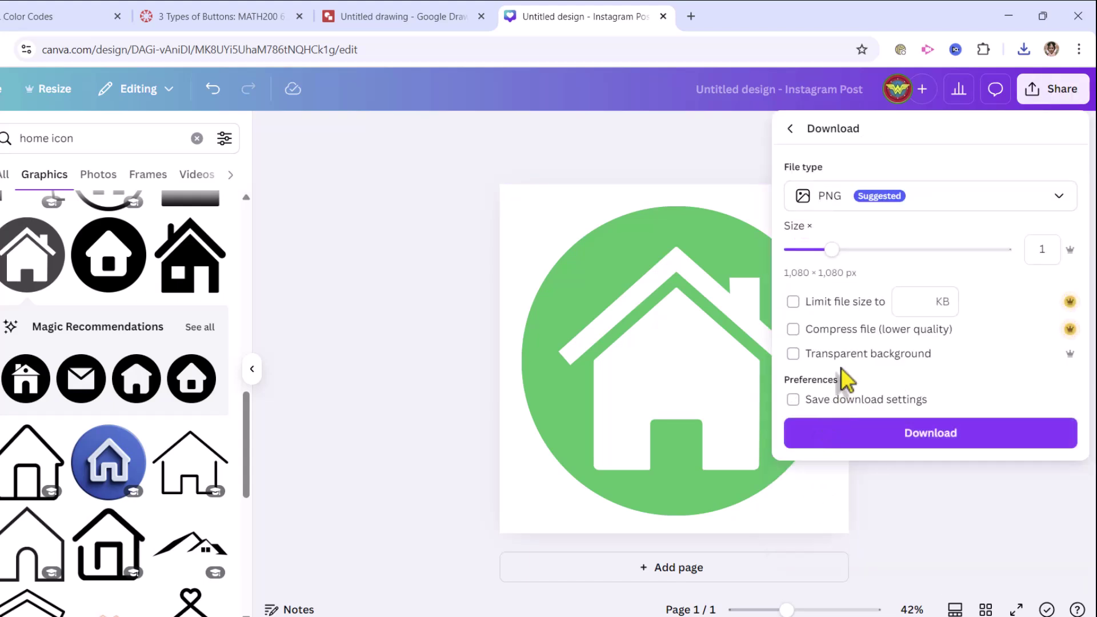
{"action": "left_click", "coordinate": [792, 354]}
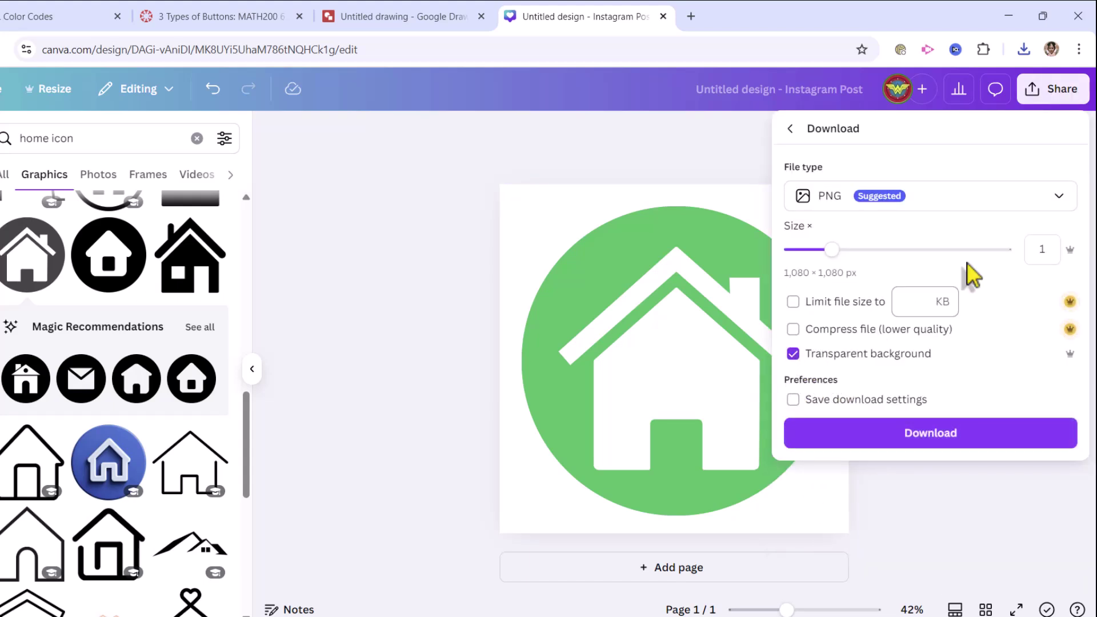
{"action": "left_click", "coordinate": [1058, 200]}
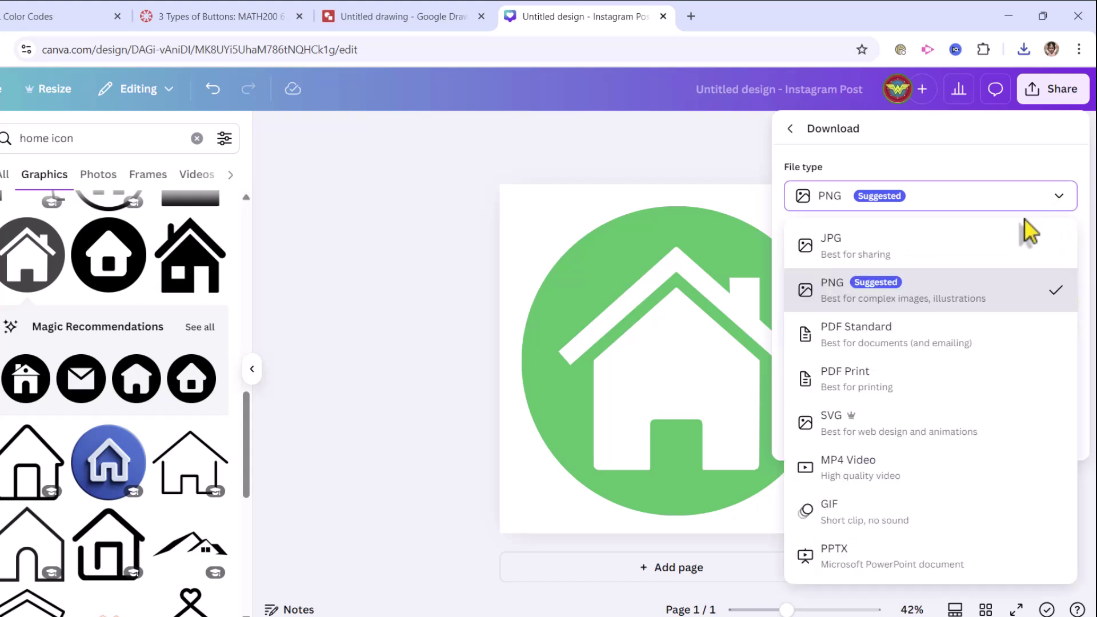
{"action": "left_click", "coordinate": [1000, 286]}
{"action": "left_click", "coordinate": [962, 439]}
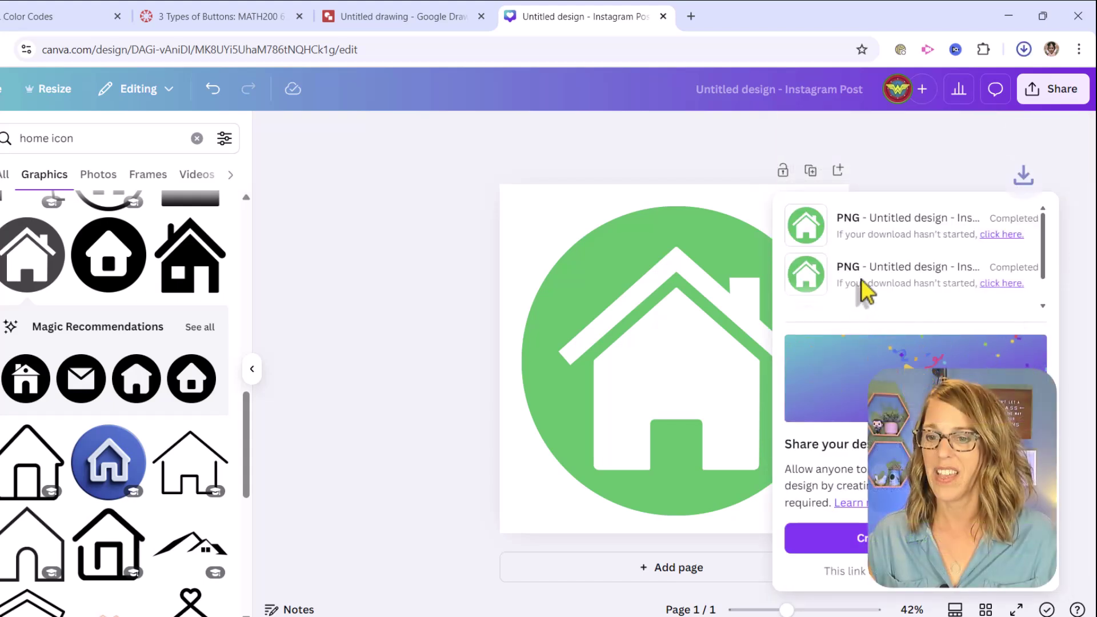
{"action": "left_click", "coordinate": [413, 234]}
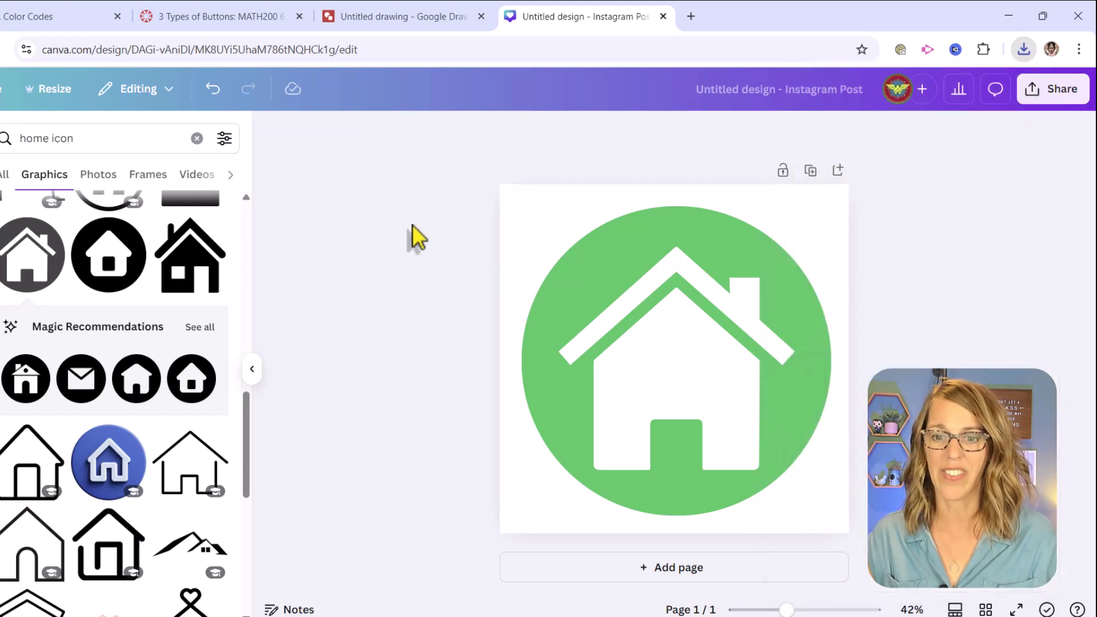
Step: Upload the downloaded green house image file, Untitled design (2), into the Canvas page editor
{"action": "left_click", "coordinate": [265, 23]}
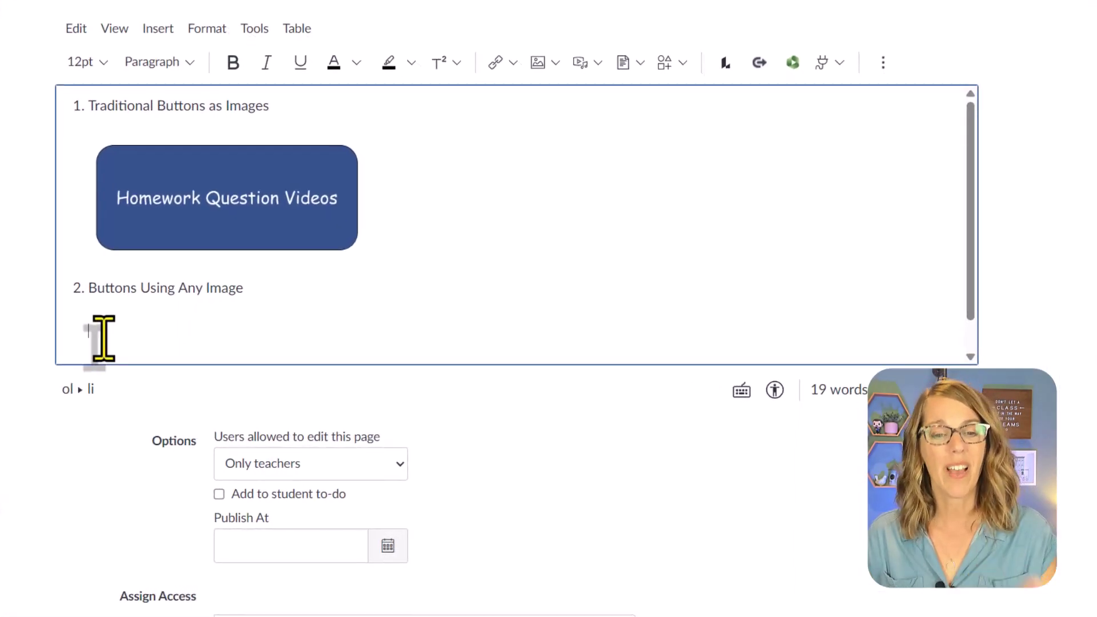
{"action": "left_click", "coordinate": [151, 30]}
{"action": "mouse_move", "coordinate": [204, 98]}
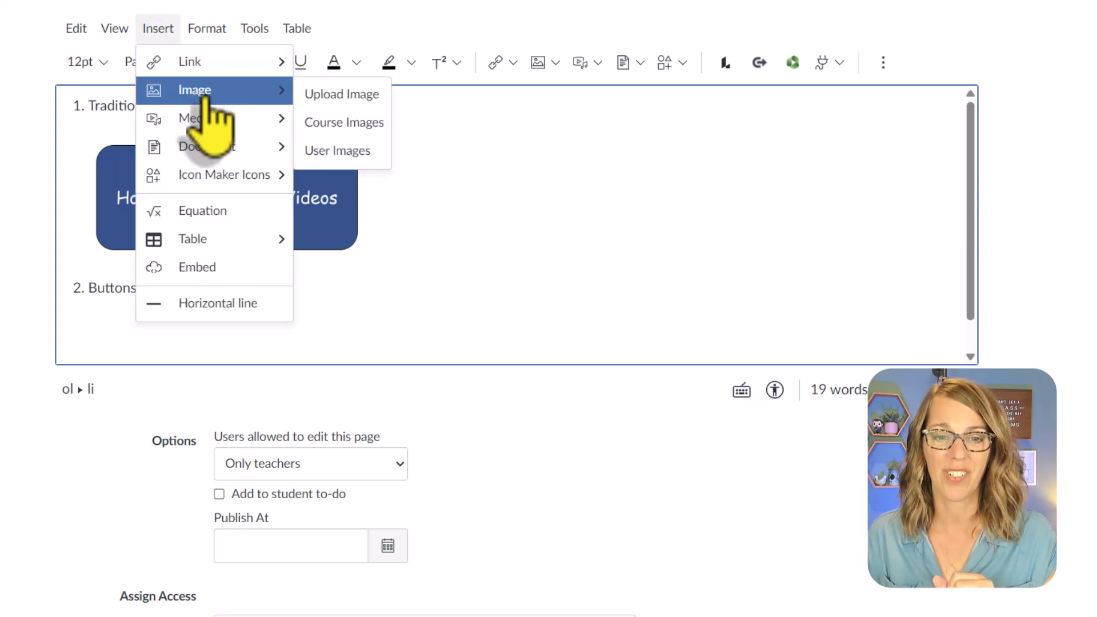
{"action": "left_click", "coordinate": [340, 95]}
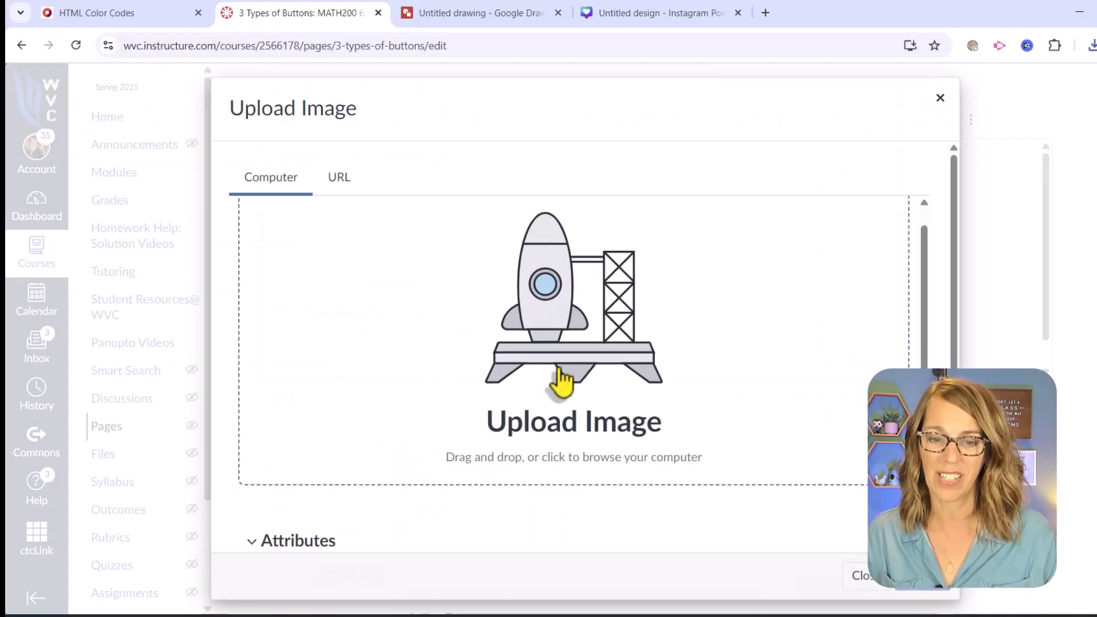
{"action": "left_click", "coordinate": [561, 383]}
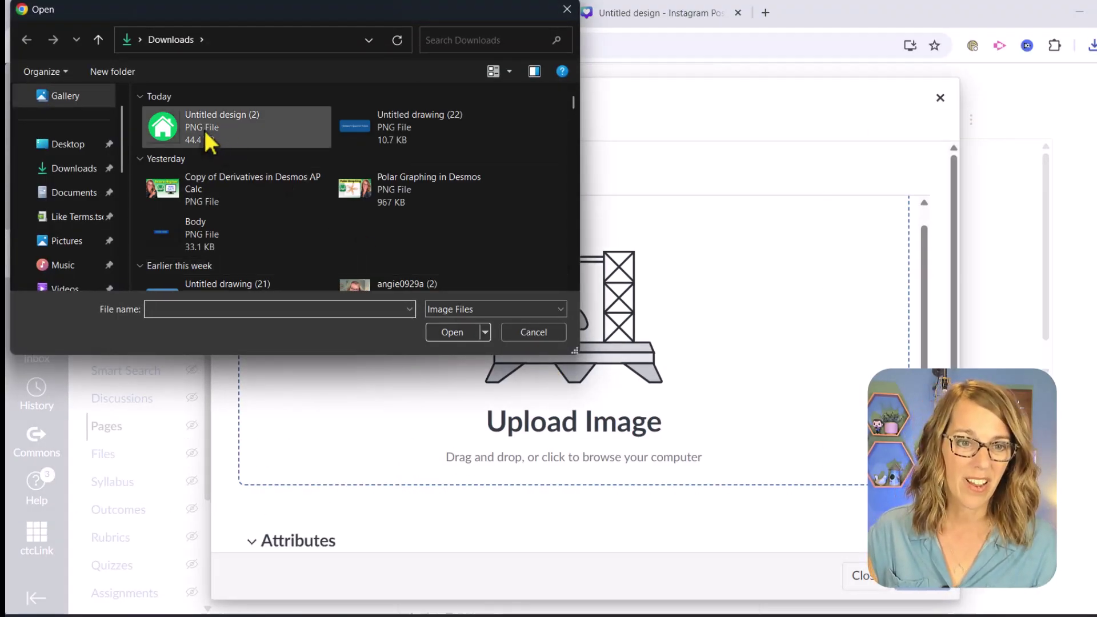
{"action": "left_click", "coordinate": [206, 137]}
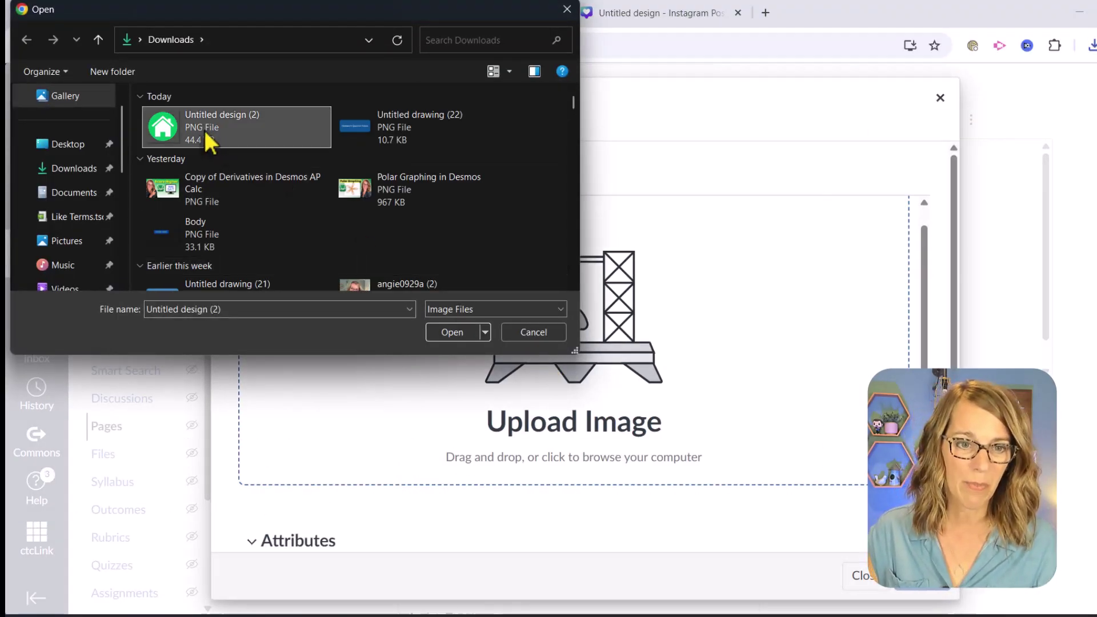
{"action": "left_click", "coordinate": [451, 332]}
Step: Give the image alt text describing a button to the class home page and insert it
{"action": "scroll", "coordinate": [885, 360], "scroll_direction": "down", "scroll_amount": 4}
{"action": "left_click", "coordinate": [293, 399]}
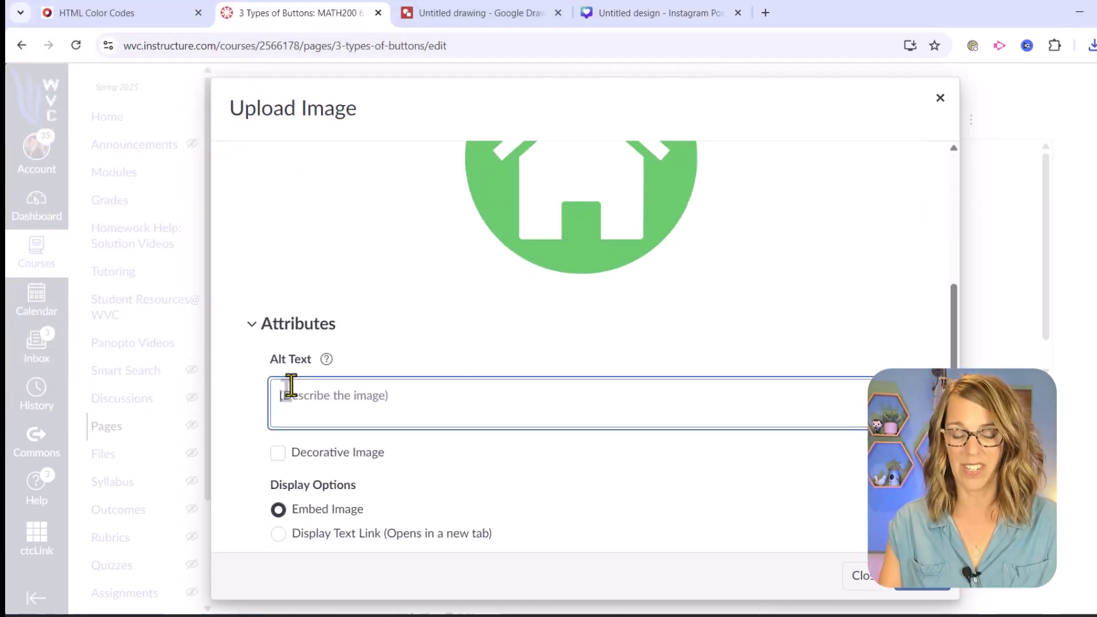
{"action": "type", "text": "B"}
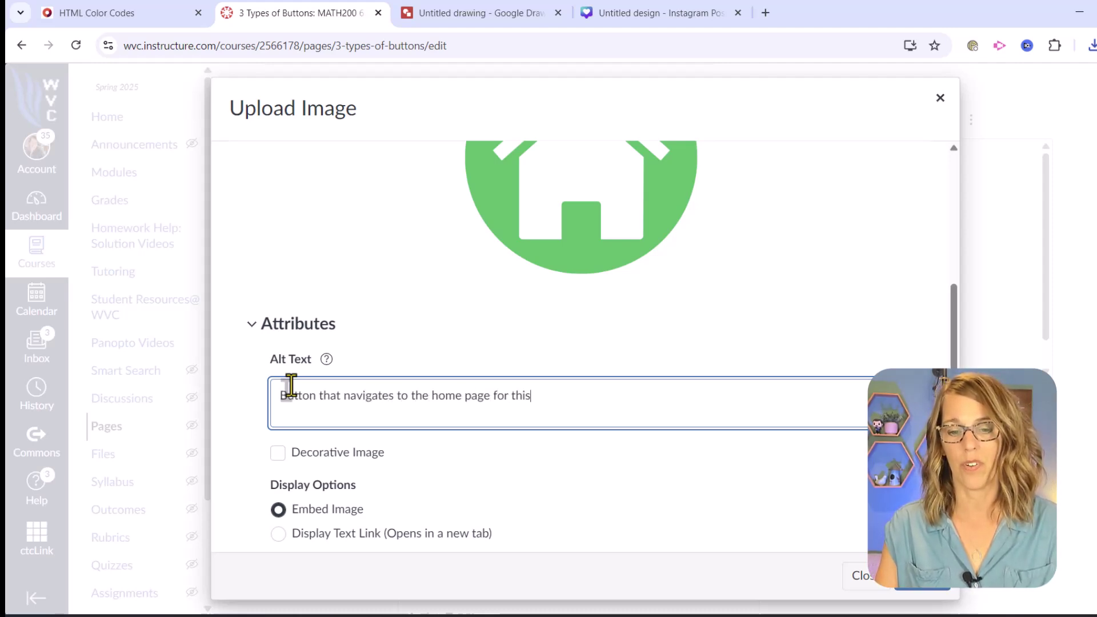
{"action": "left_click", "coordinate": [930, 589]}
{"action": "scroll", "coordinate": [766, 359], "scroll_direction": "down", "scroll_amount": 3}
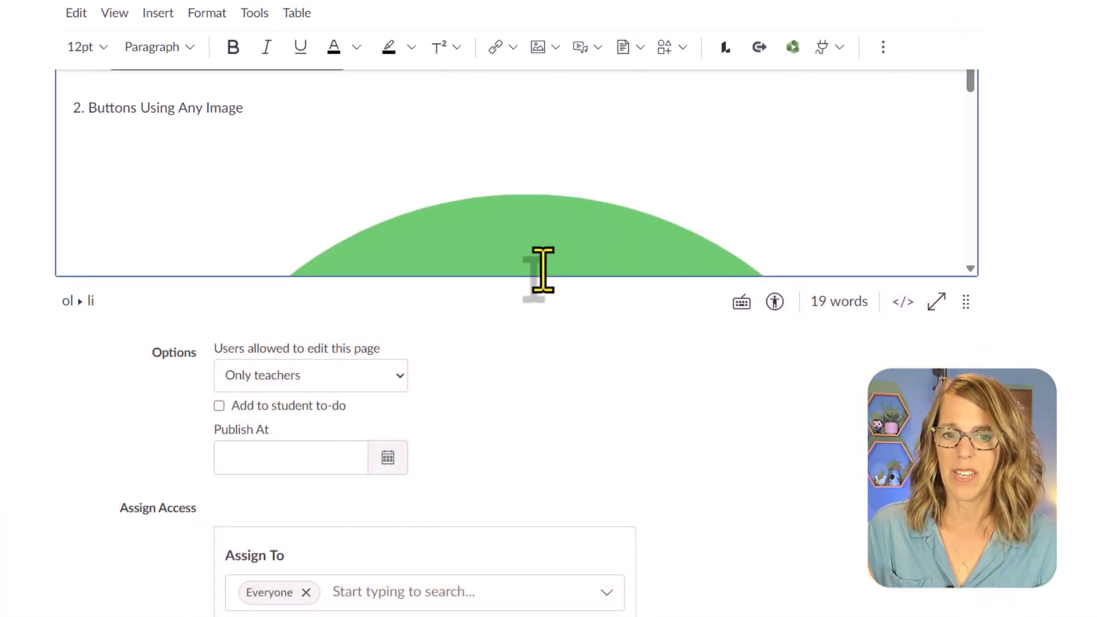
Step: Shrink the oversized green house image under item 2 to roughly 175 × 175 pixels
{"action": "left_click", "coordinate": [521, 248]}
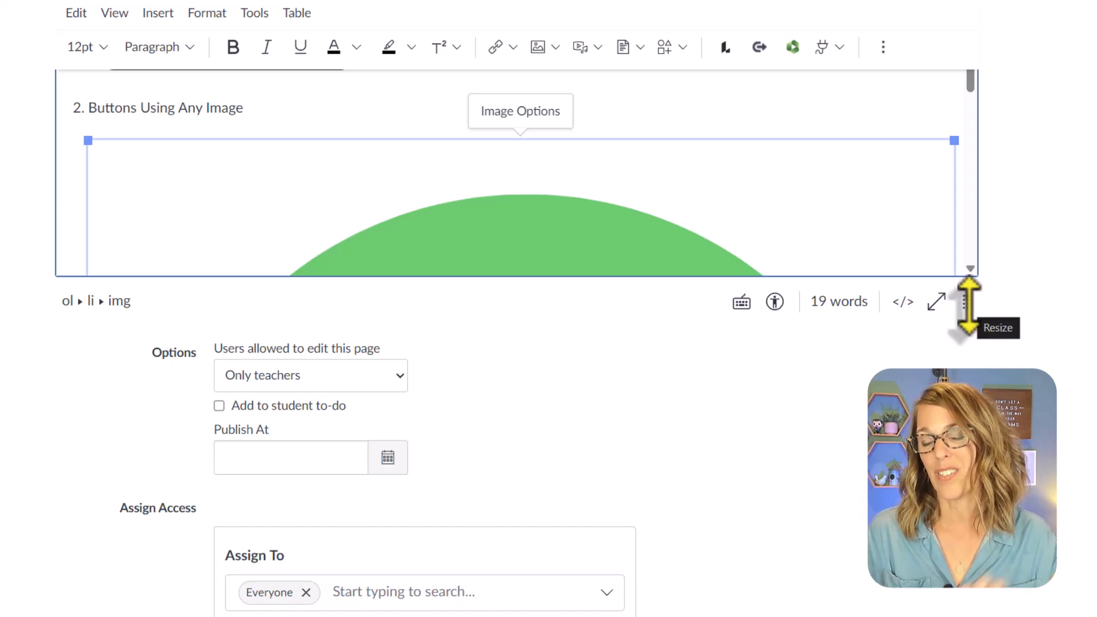
{"action": "left_click_drag", "start_coordinate": [967, 302], "coordinate": [1008, 602]}
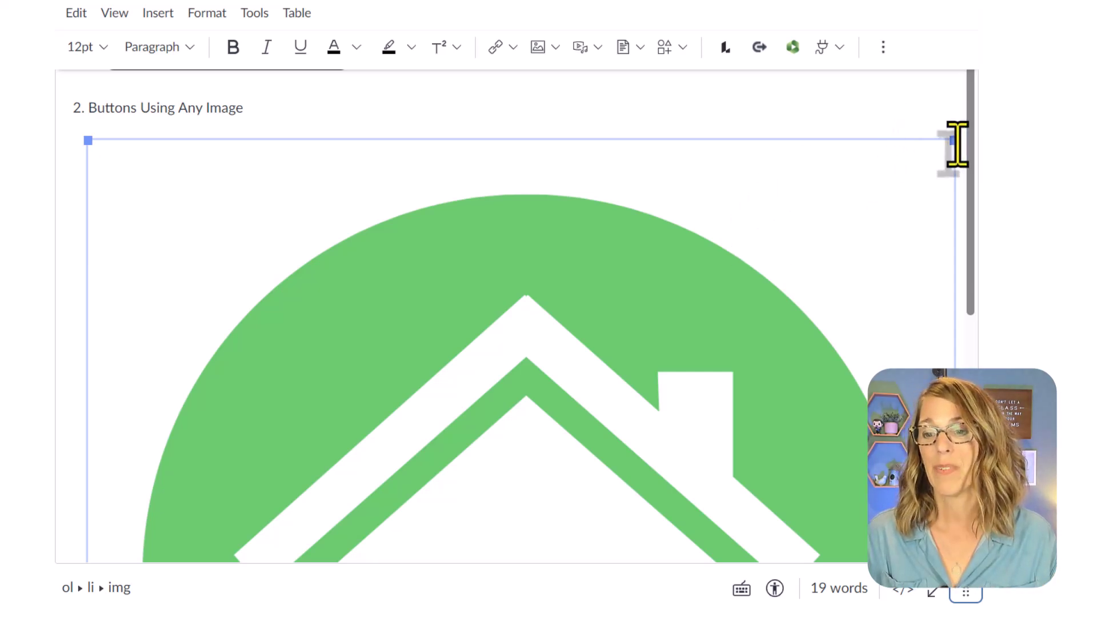
{"action": "left_click_drag", "start_coordinate": [954, 141], "coordinate": [245, 297]}
{"action": "left_click", "coordinate": [543, 225]}
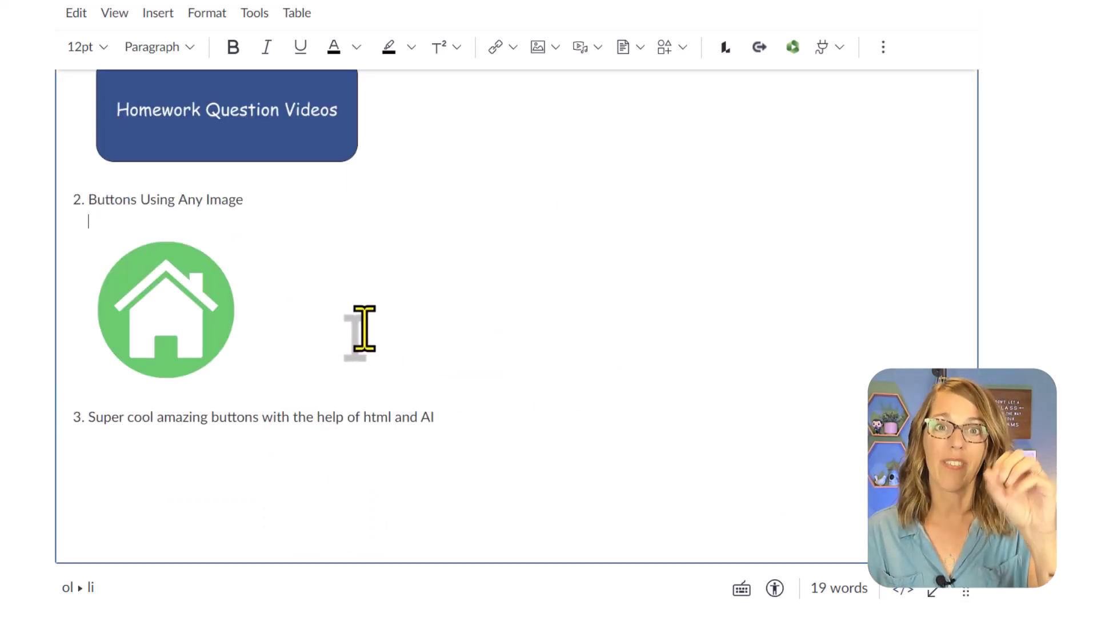
Step: Link the green house image to the course's Home page under Course Navigation
{"action": "left_click", "coordinate": [175, 316]}
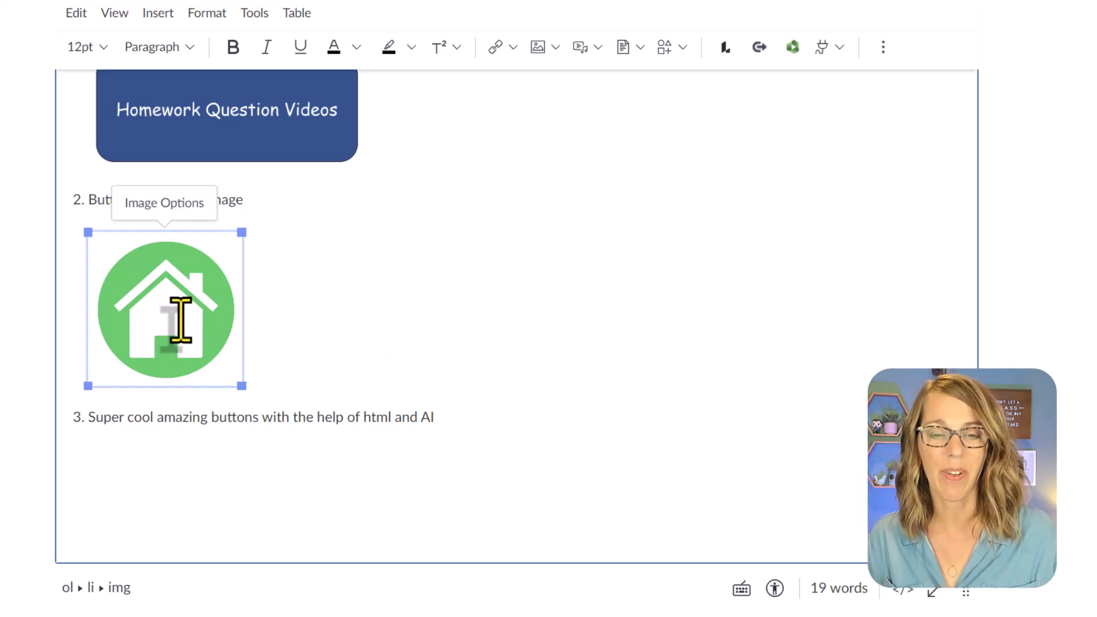
{"action": "left_click", "coordinate": [151, 16]}
{"action": "mouse_move", "coordinate": [155, 44]}
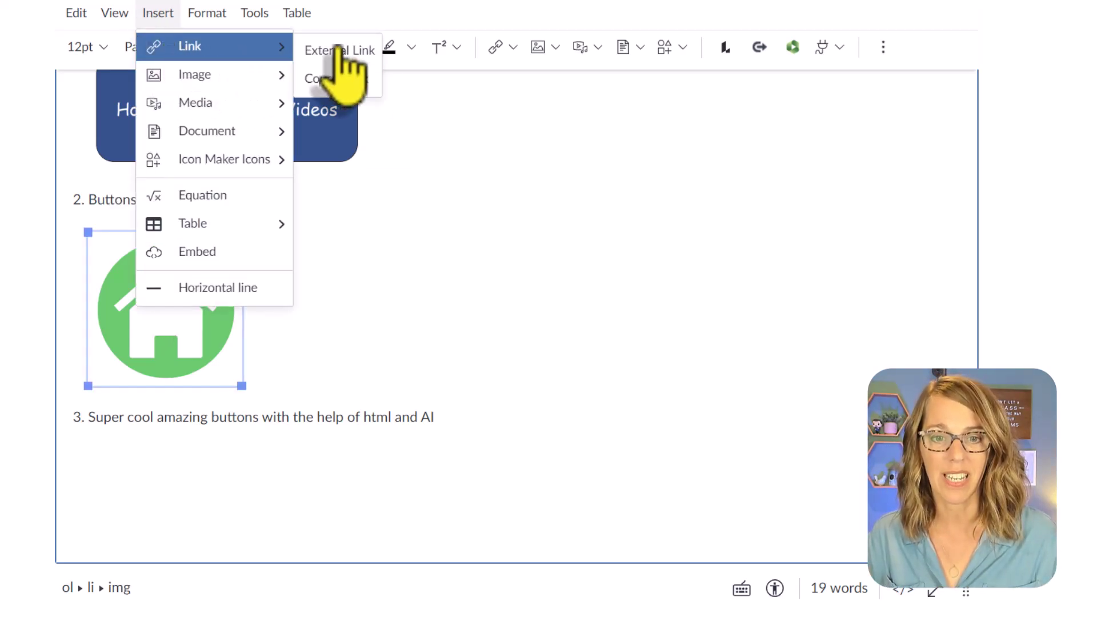
{"action": "left_click", "coordinate": [361, 80]}
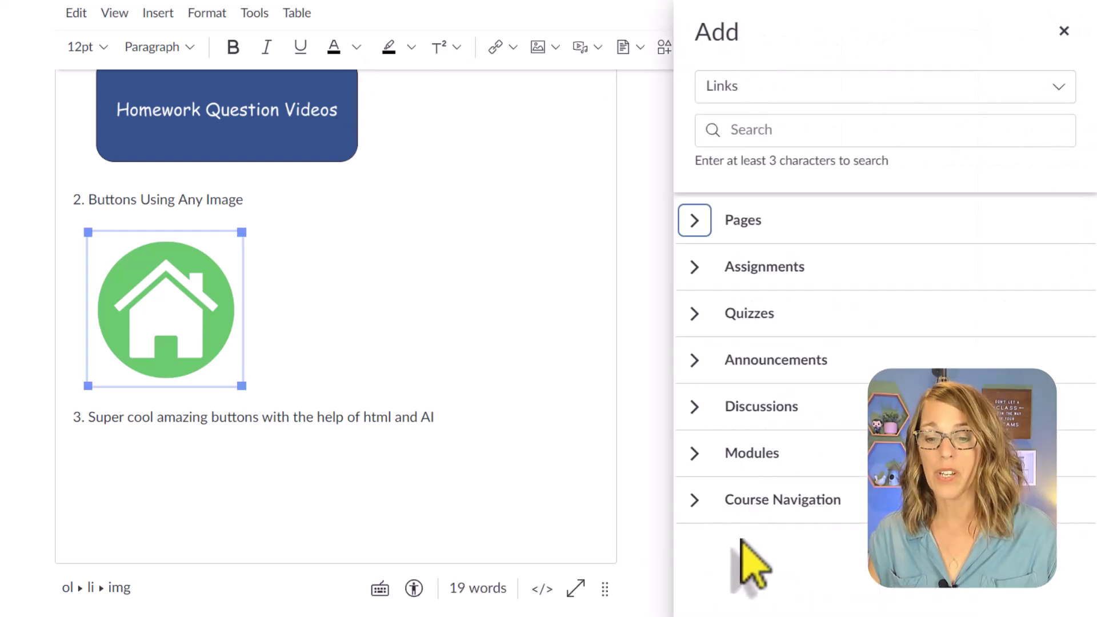
{"action": "left_click", "coordinate": [695, 500]}
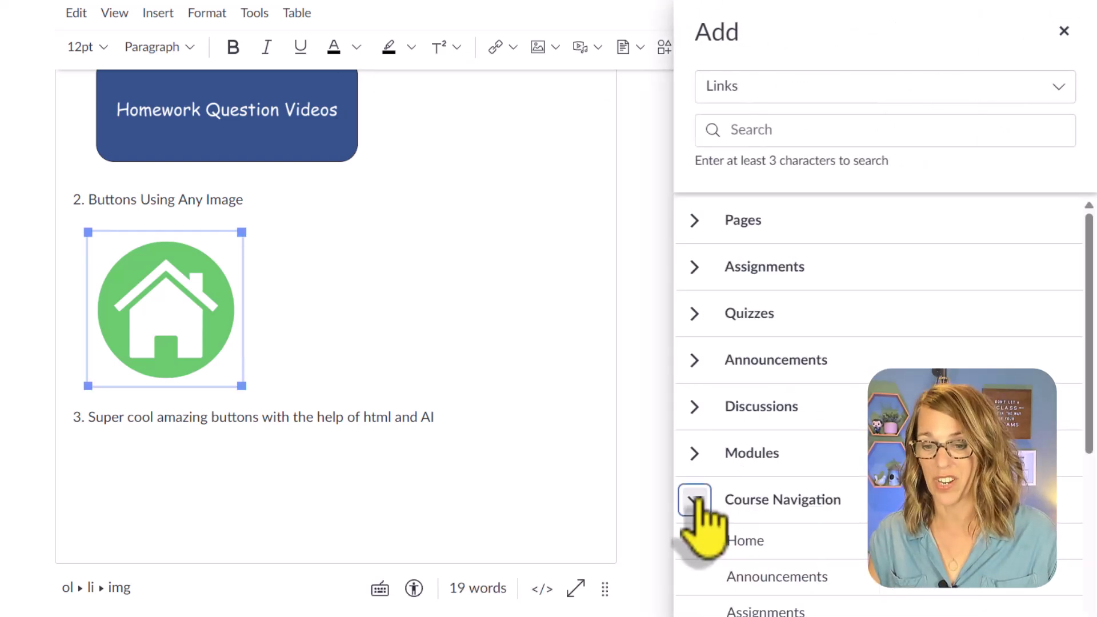
{"action": "left_click", "coordinate": [755, 544]}
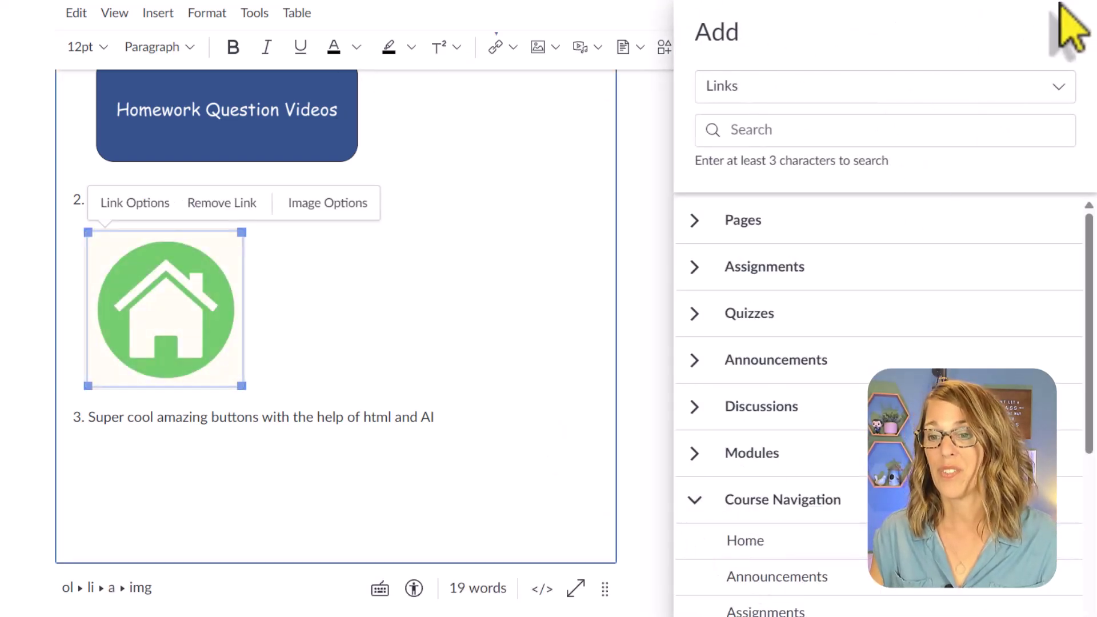
{"action": "left_click", "coordinate": [1063, 30]}
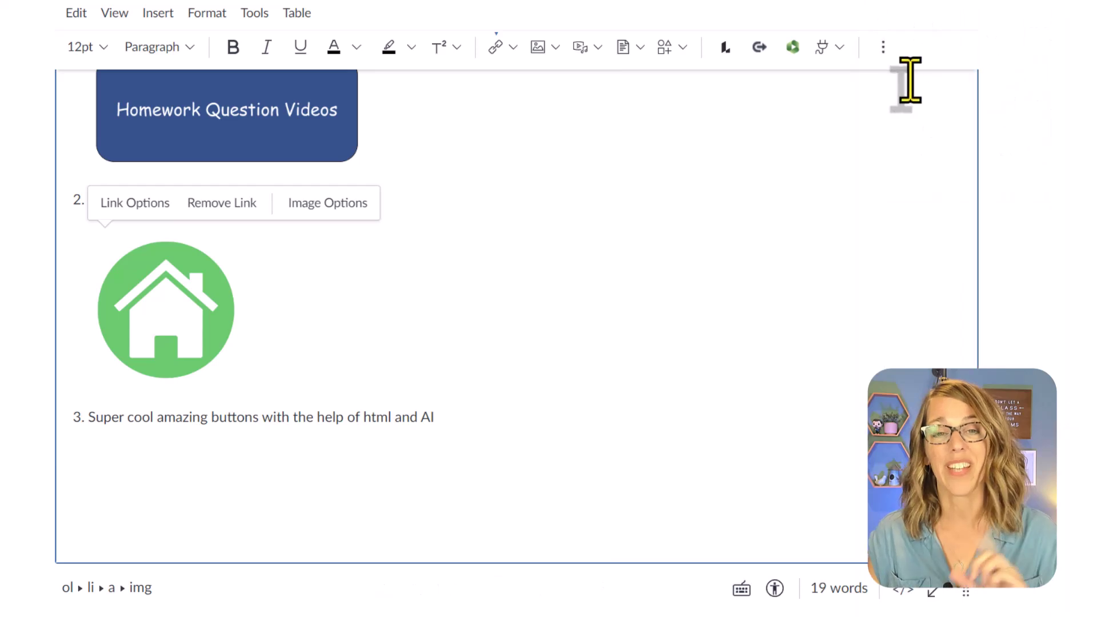
{"action": "left_click", "coordinate": [377, 317]}
Step: Save the Canvas page showing both linked image buttons
{"action": "left_click", "coordinate": [932, 592]}
{"action": "scroll", "coordinate": [983, 602], "scroll_direction": "down", "scroll_amount": 6}
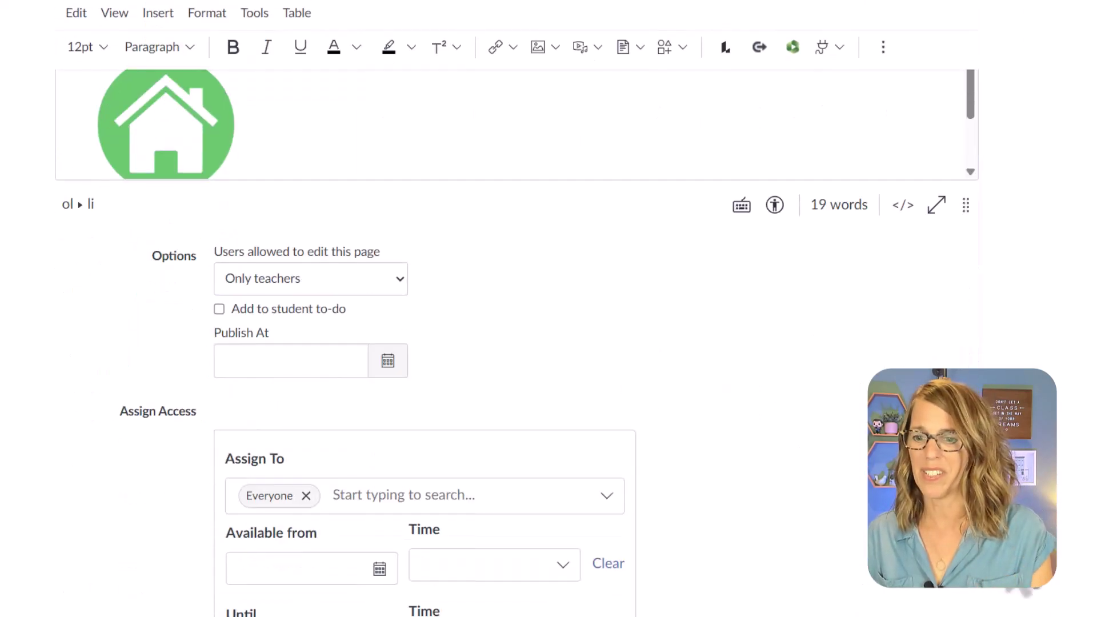
{"action": "scroll", "coordinate": [981, 602], "scroll_direction": "down", "scroll_amount": 1}
{"action": "left_click", "coordinate": [940, 591]}
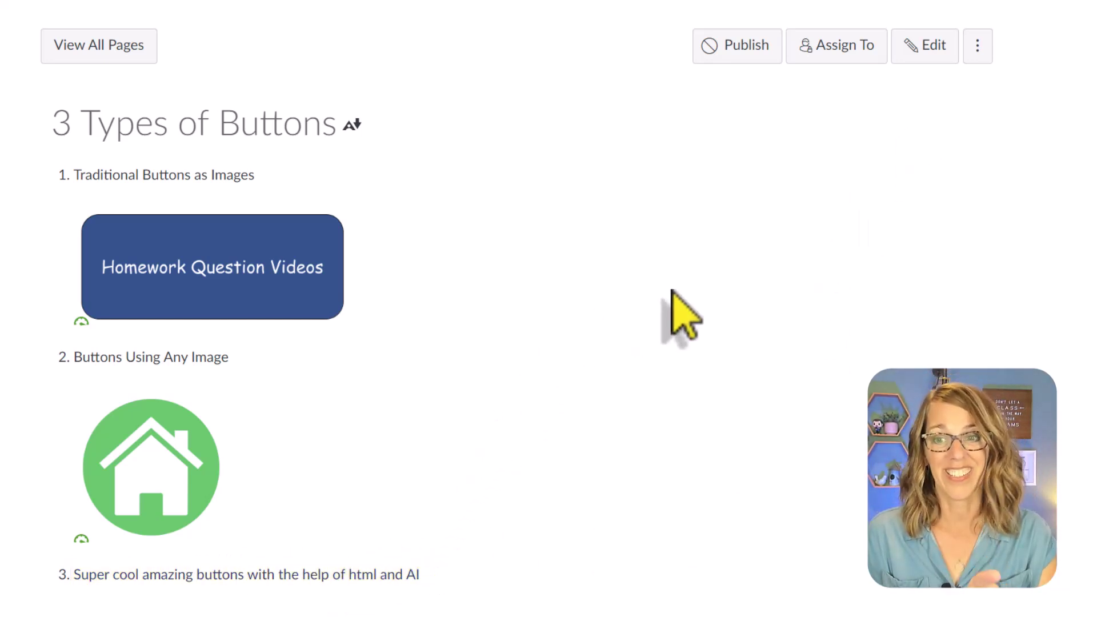
Step: Reopen the page for editing and add a new blank line after item 3
{"action": "left_click", "coordinate": [926, 44]}
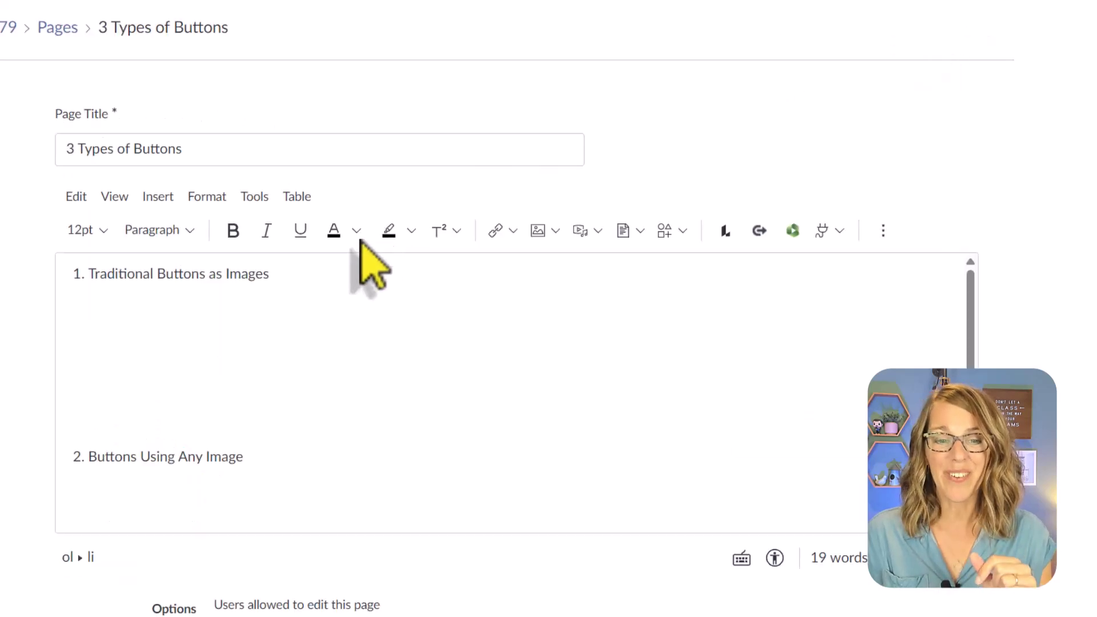
{"action": "scroll", "coordinate": [368, 411], "scroll_direction": "down", "scroll_amount": 3}
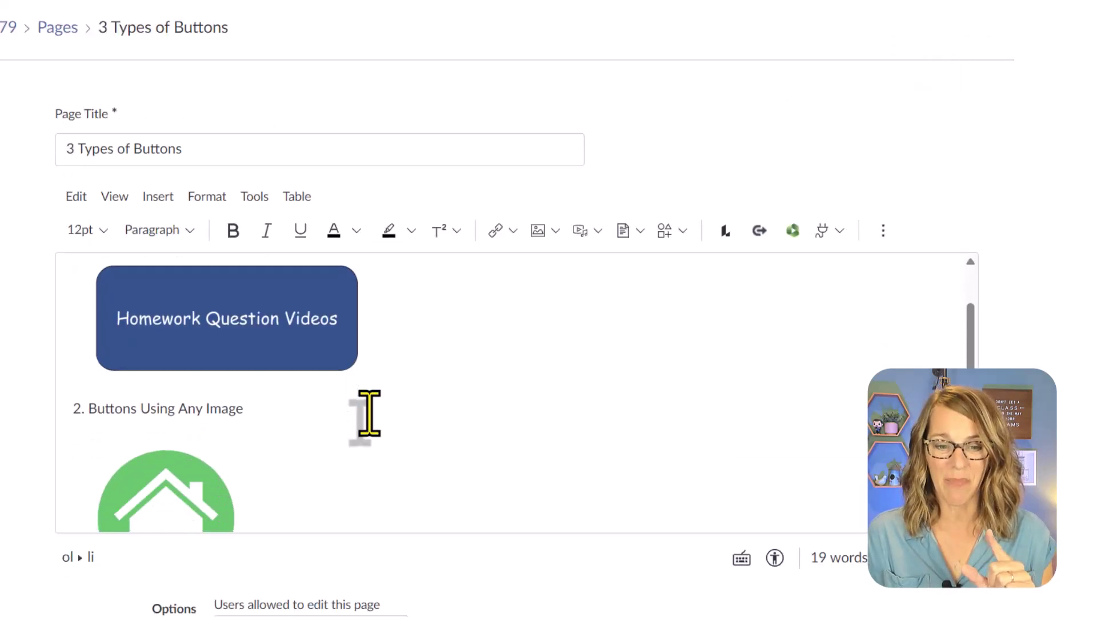
{"action": "left_click", "coordinate": [480, 494]}
{"action": "left_click", "coordinate": [453, 508]}
{"action": "key", "text": "Return"}
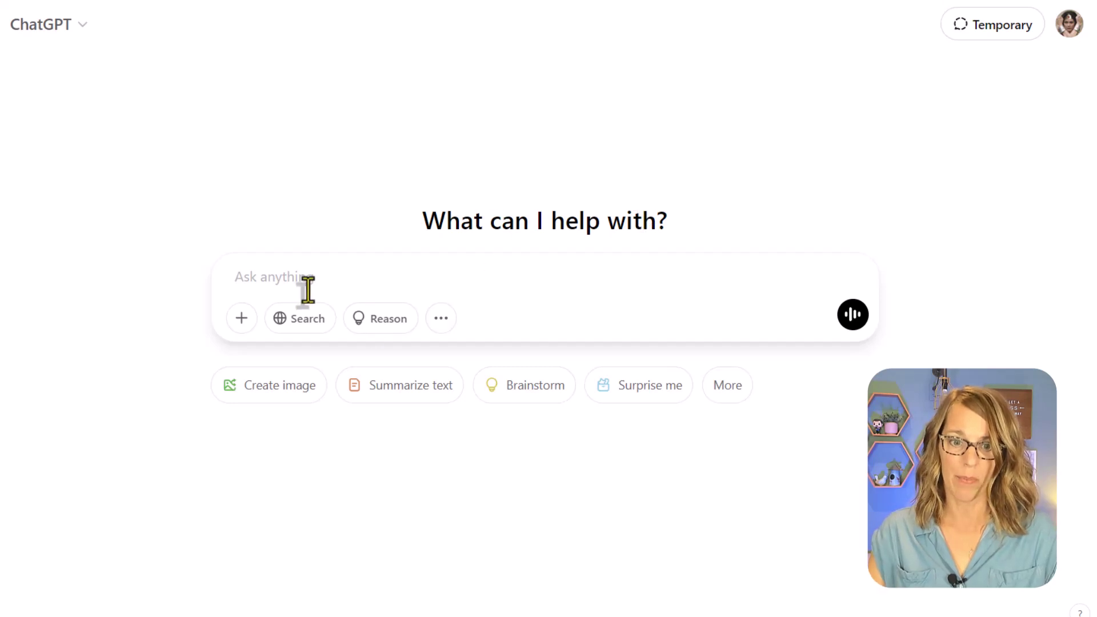
Step: Ask ChatGPT to write HTML code for a button usable in a Canvas LMS class
{"action": "left_click", "coordinate": [285, 280]}
{"action": "type", "text": "write "}
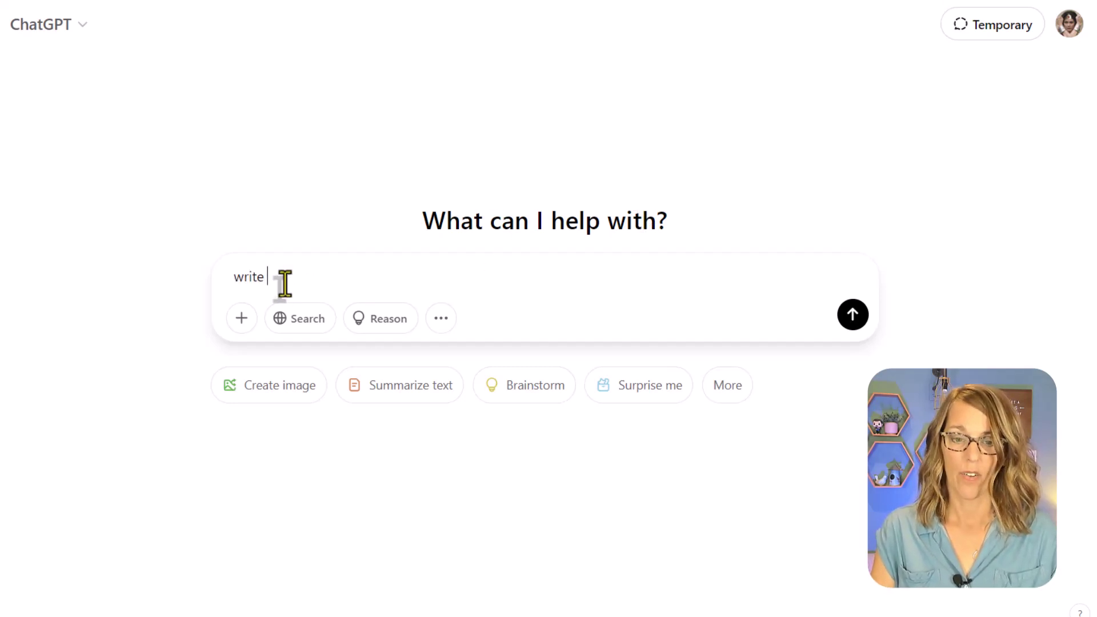
{"action": "type", "text": "html code to create a button that I can use in my Canvas LMS class"}
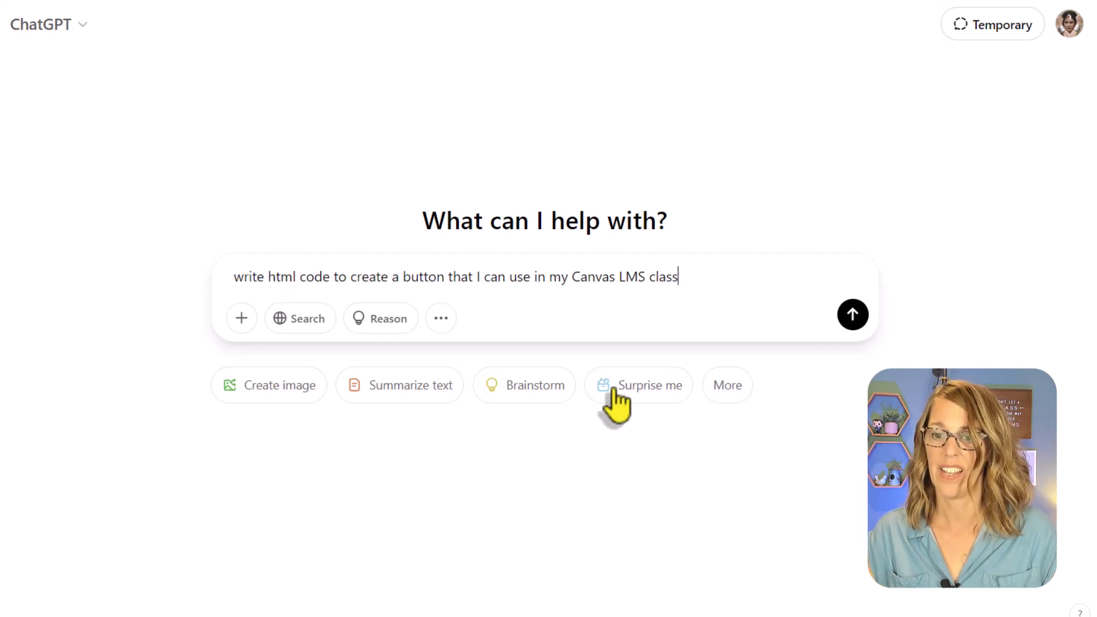
{"action": "left_click", "coordinate": [852, 314]}
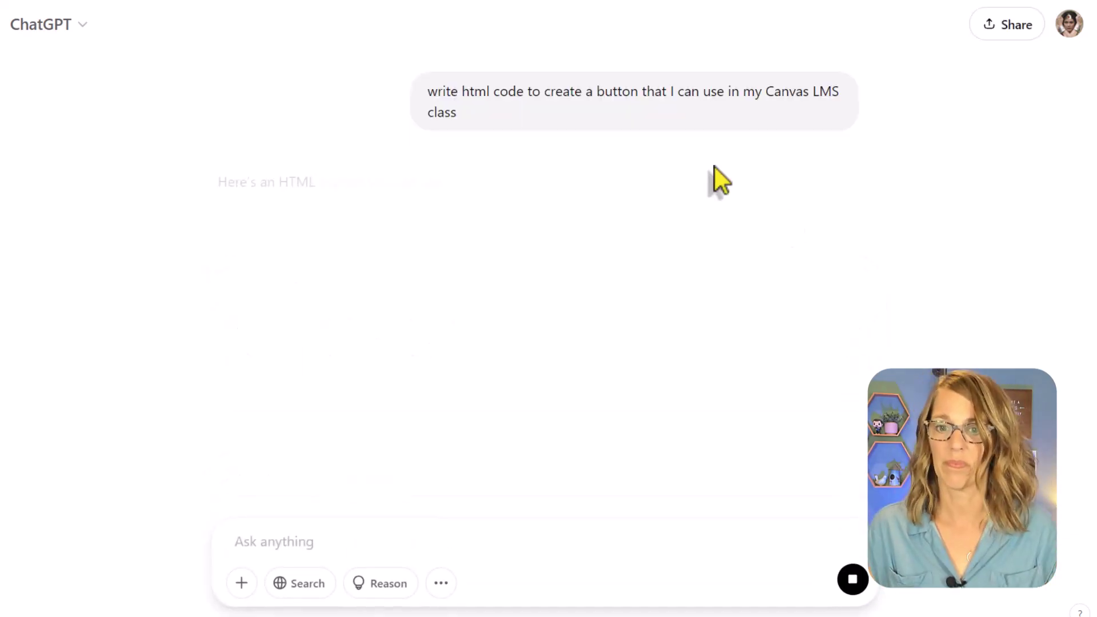
{"action": "left_click_drag", "start_coordinate": [402, 350], "coordinate": [313, 360]}
{"action": "scroll", "coordinate": [716, 399], "scroll_direction": "down", "scroll_amount": 3}
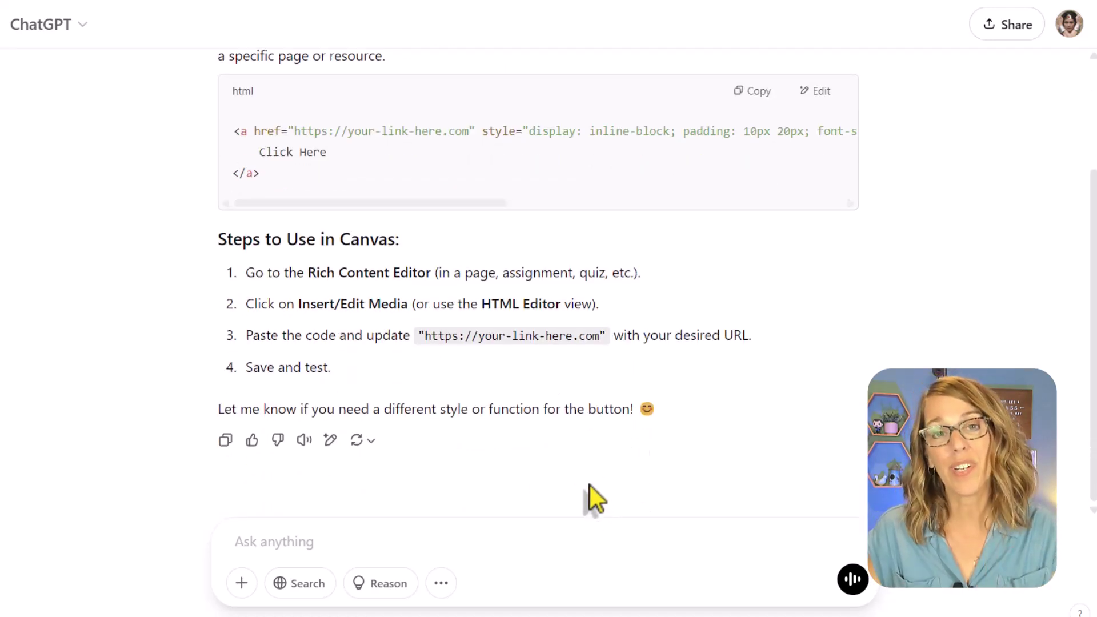
Step: Request a more stylized button with strong contrast between background and text colours
{"action": "left_click", "coordinate": [249, 540]}
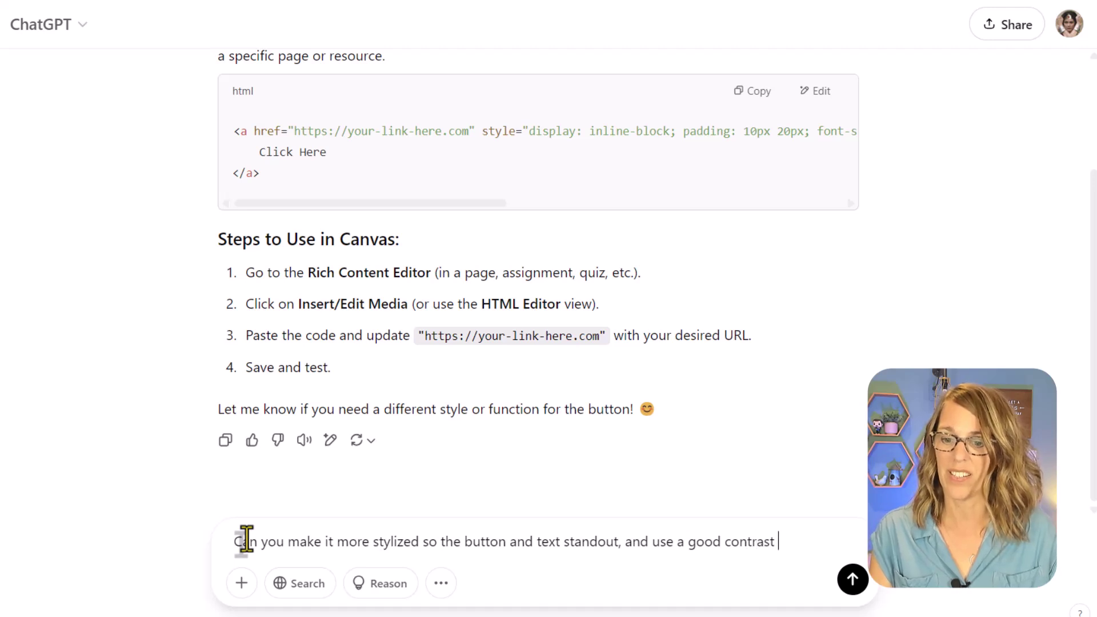
{"action": "type", "text": "of the background vs. the font"}
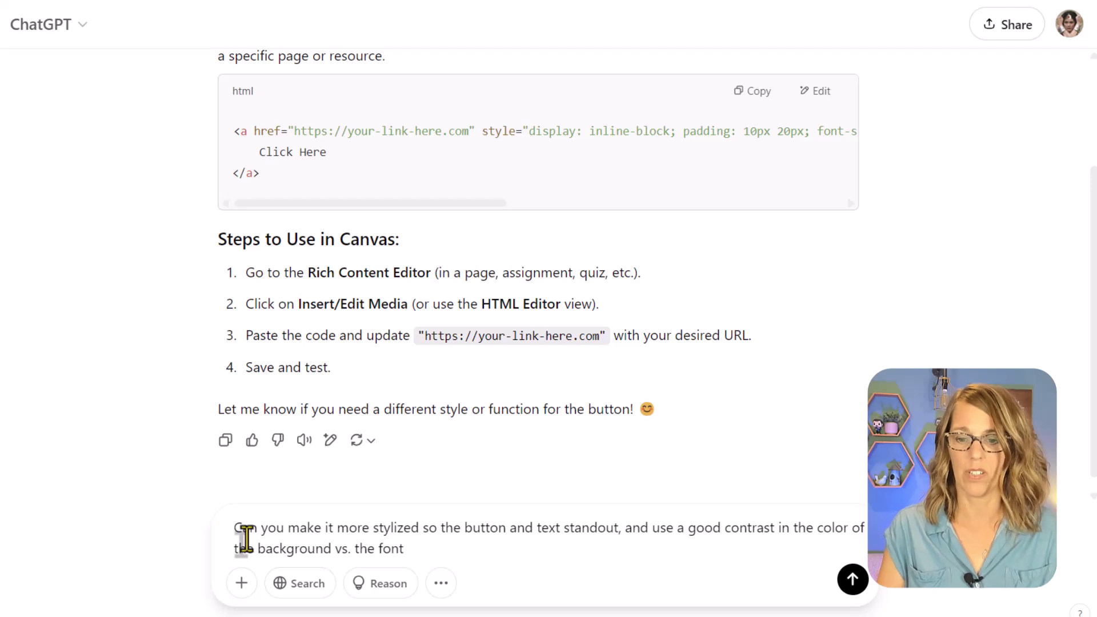
{"action": "key", "text": "Return"}
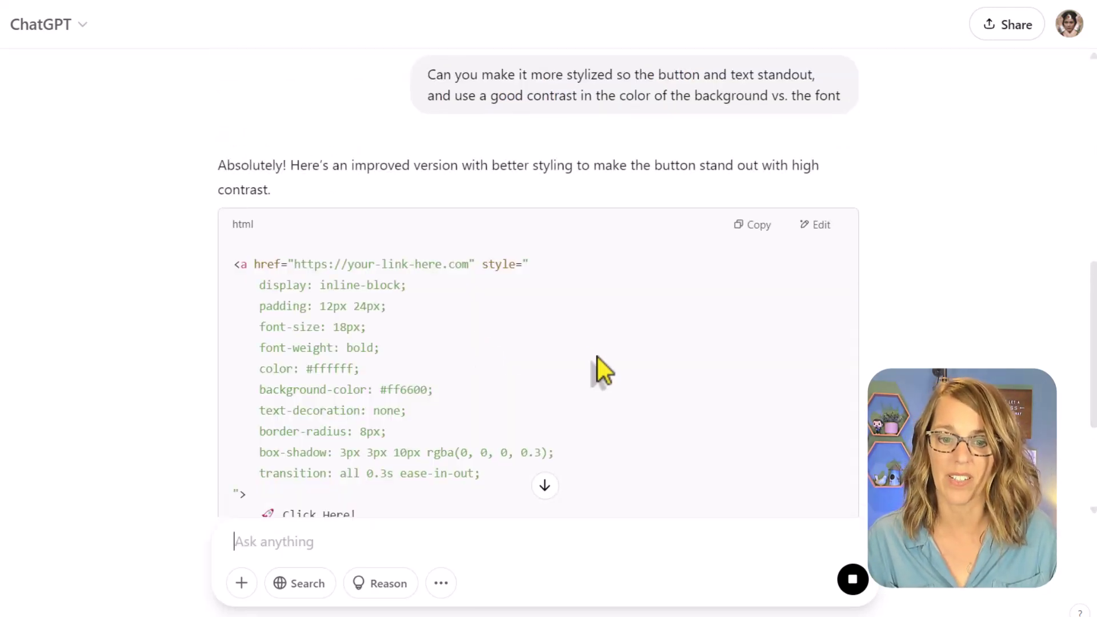
{"action": "scroll", "coordinate": [597, 357], "scroll_direction": "down", "scroll_amount": 3}
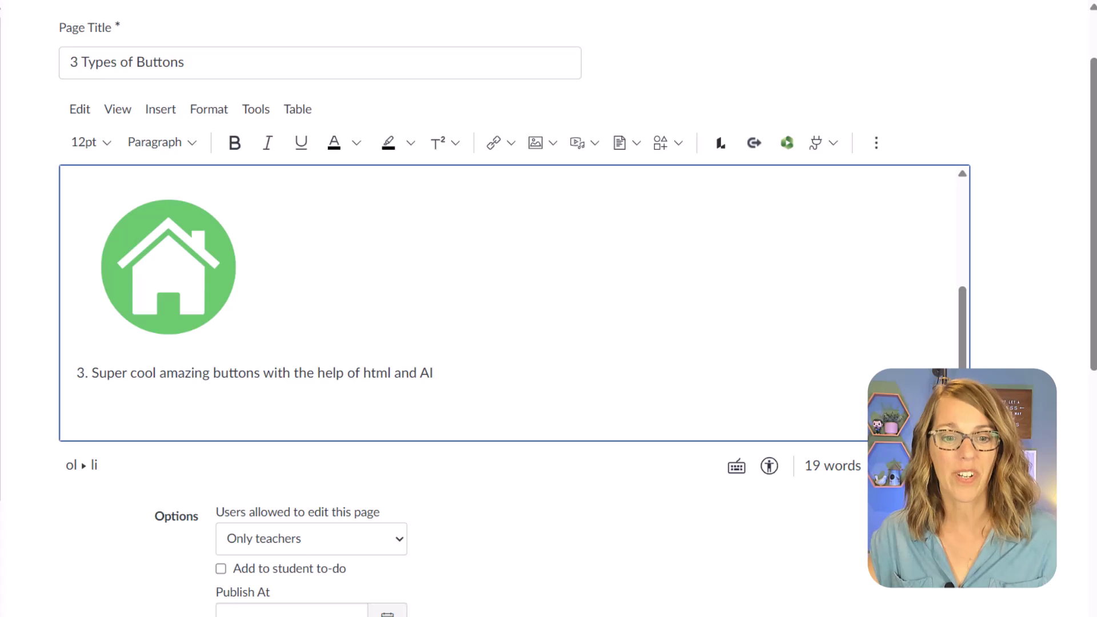
Step: In the HTML editor, paste the orange 'Click Here!' button code on a new line after the closing </ol> tag
{"action": "left_click", "coordinate": [257, 371]}
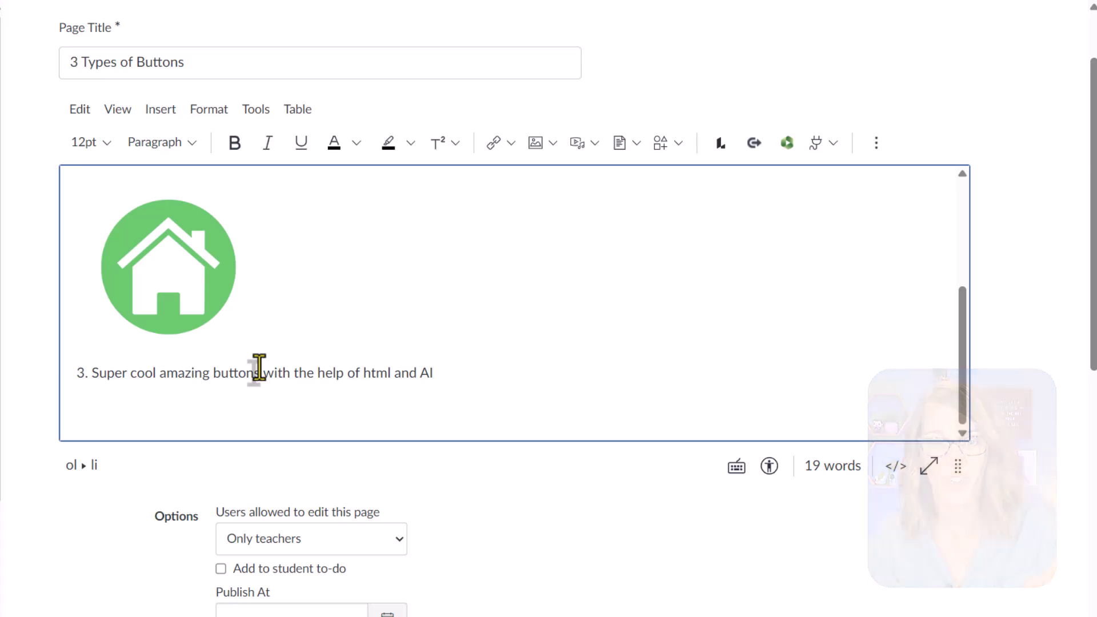
{"action": "left_click", "coordinate": [895, 466]}
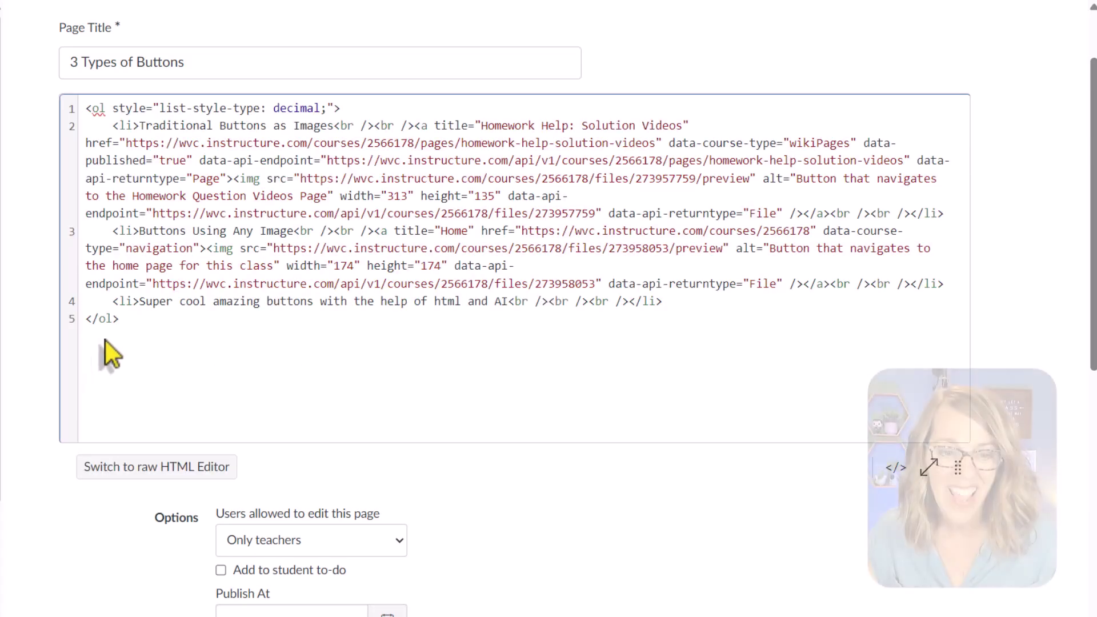
{"action": "left_click", "coordinate": [138, 321]}
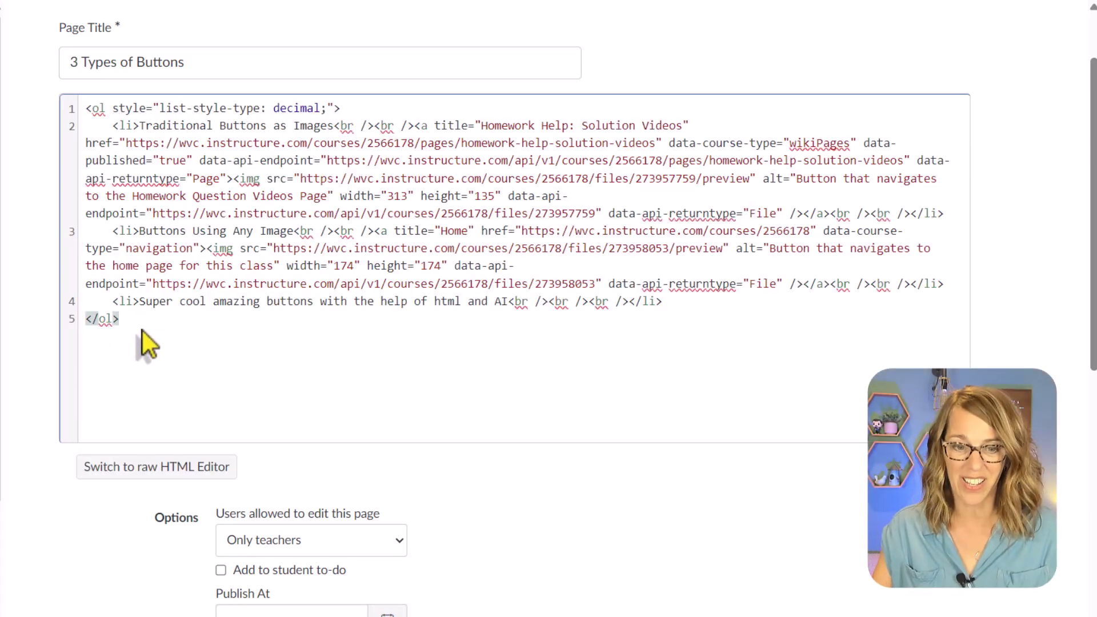
{"action": "key", "text": "Return"}
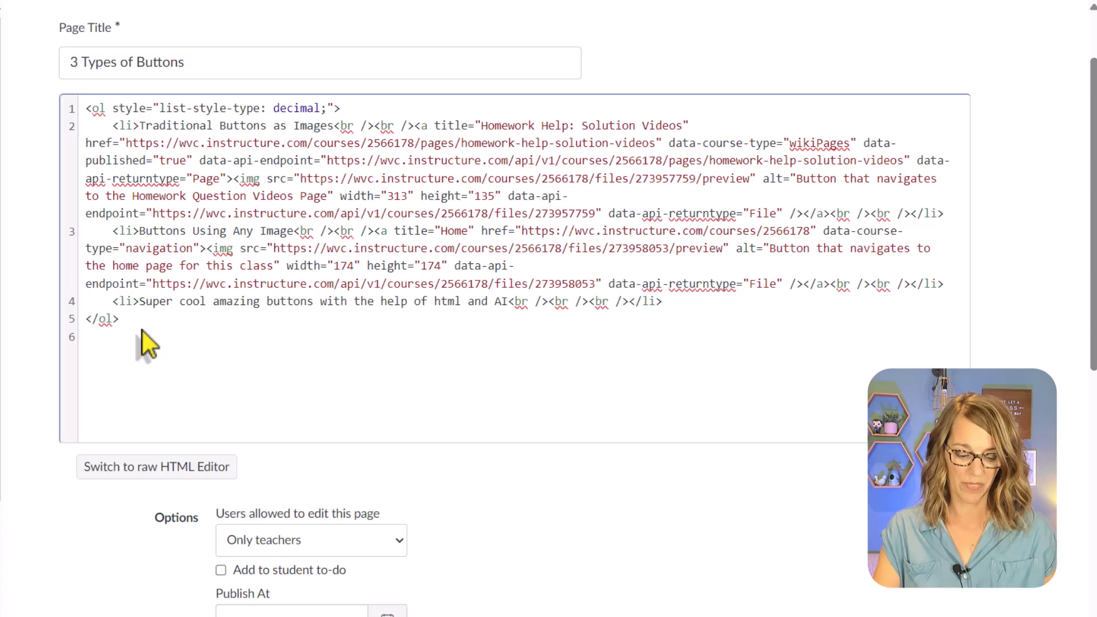
{"action": "key", "text": "ctrl+v"}
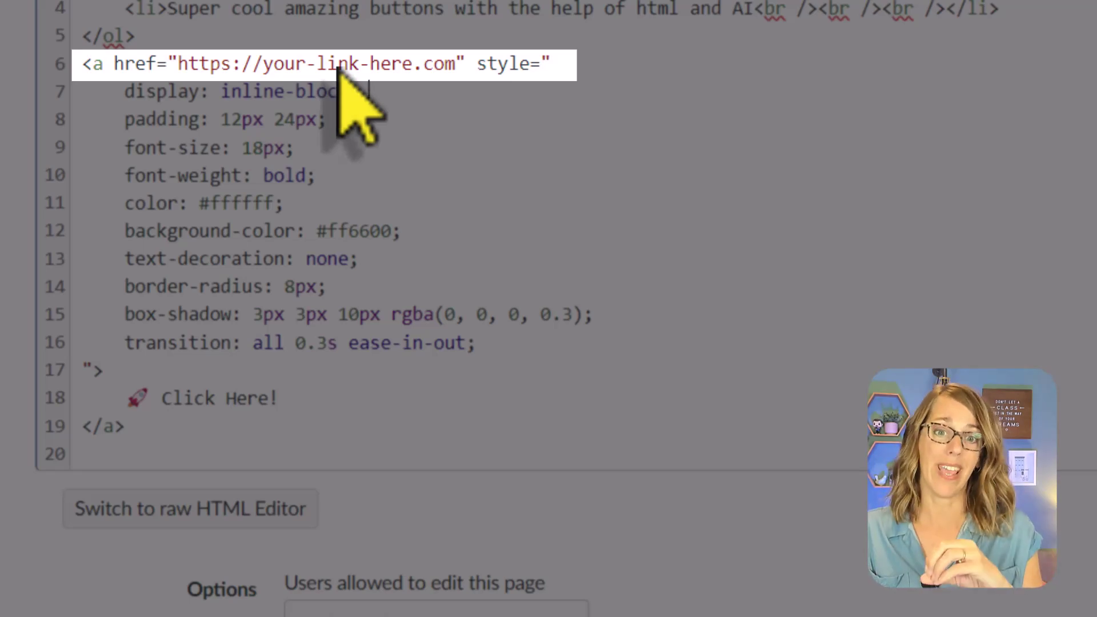
Step: Delete the placeholder link address from the button's code
{"action": "left_click", "coordinate": [117, 64]}
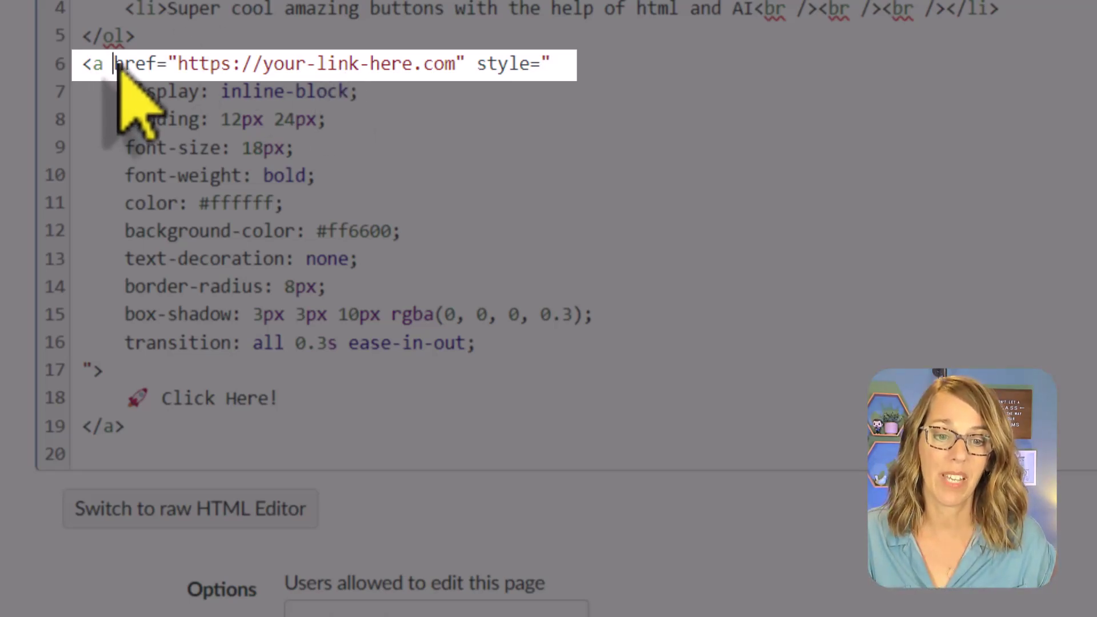
{"action": "left_click_drag", "start_coordinate": [117, 64], "coordinate": [459, 63]}
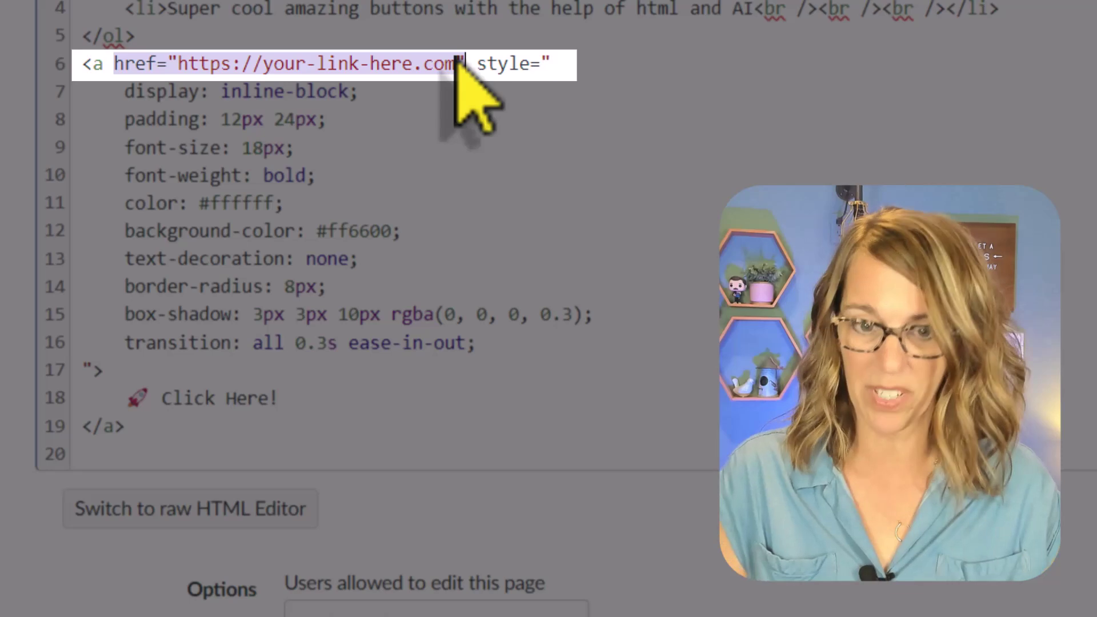
{"action": "key", "text": "BackSpace"}
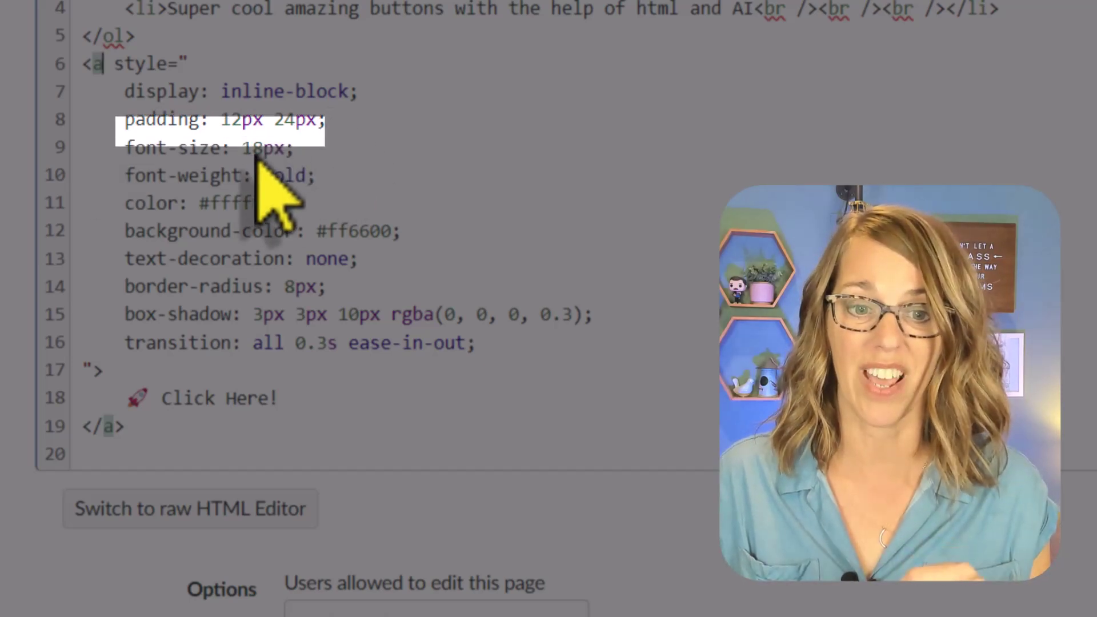
Step: Replace the 'Click Here!' label with 'Homework Videos' and delete the rocket emoji
{"action": "left_click", "coordinate": [244, 149]}
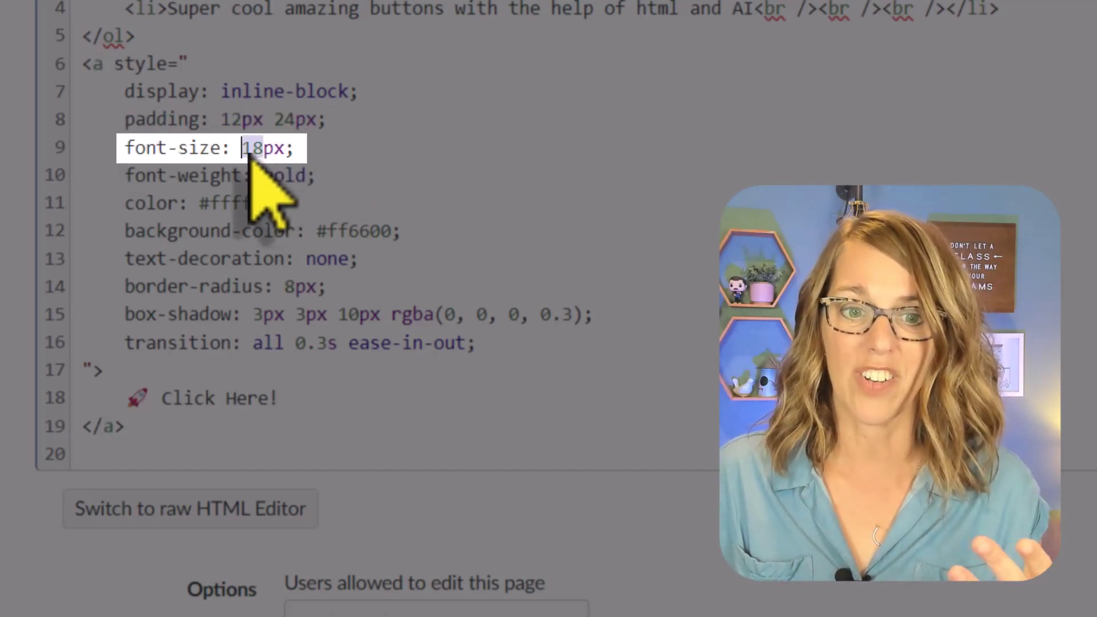
{"action": "left_click", "coordinate": [379, 173]}
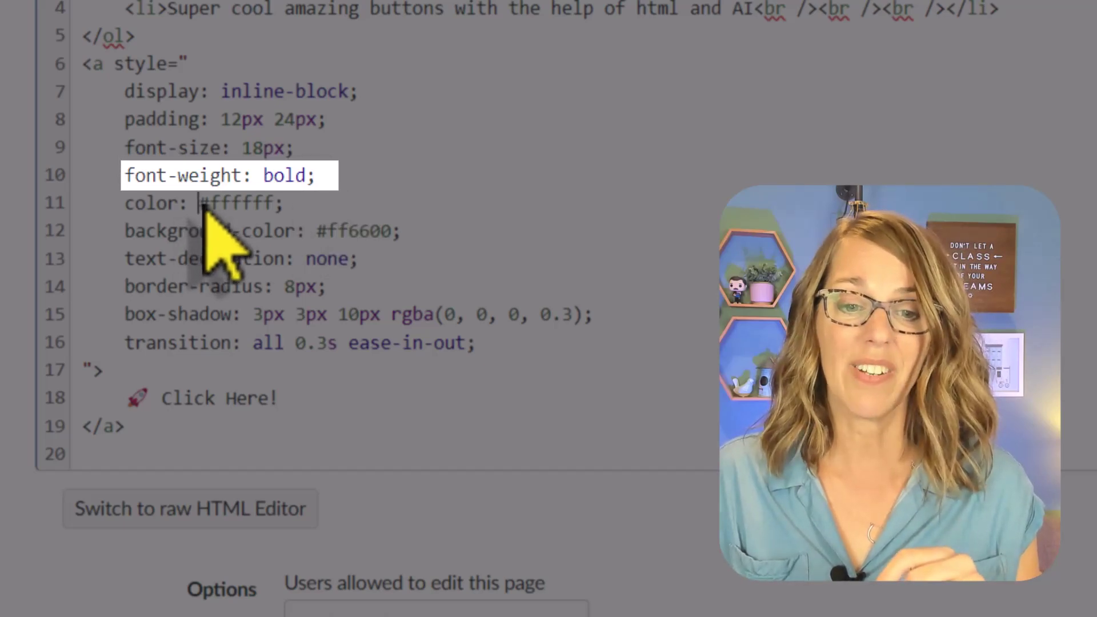
{"action": "left_click_drag", "start_coordinate": [204, 206], "coordinate": [273, 205]}
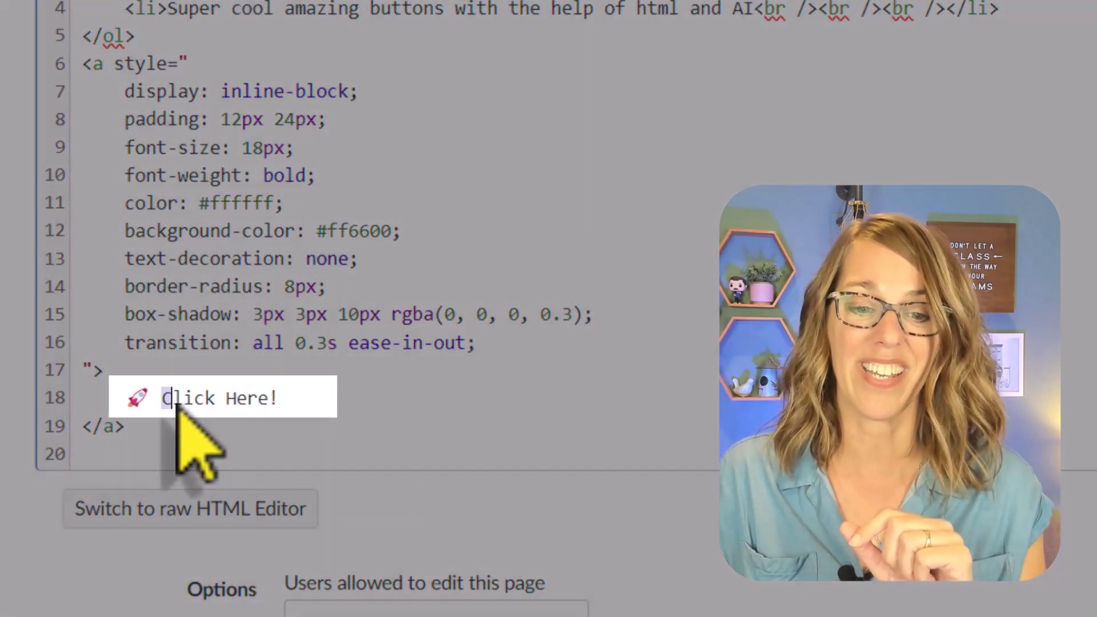
{"action": "left_click_drag", "start_coordinate": [171, 403], "coordinate": [280, 403]}
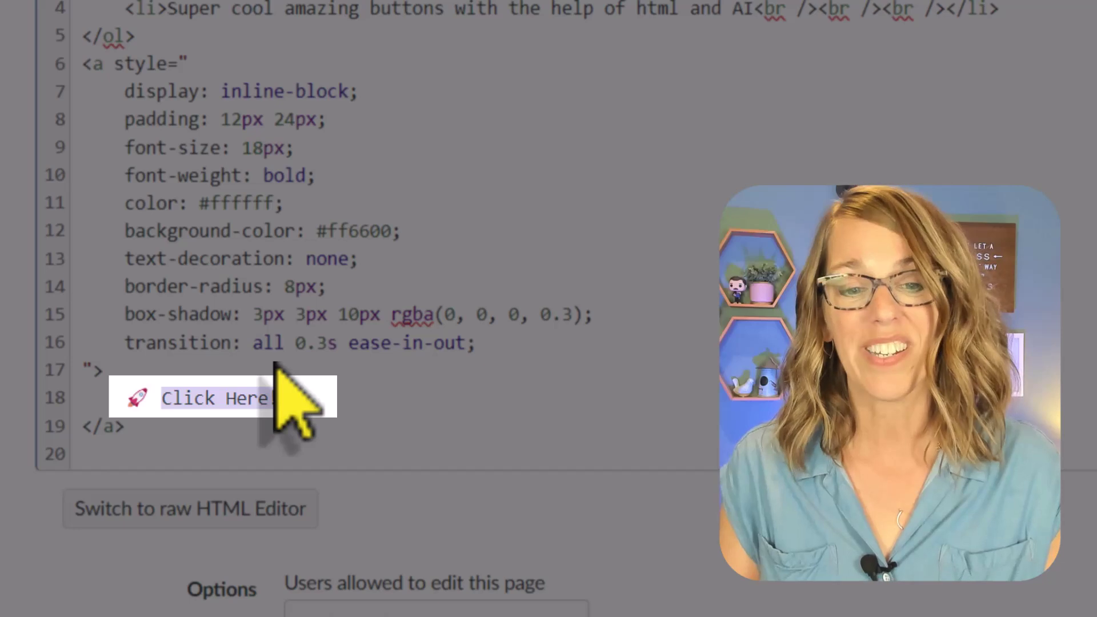
{"action": "type", "text": "Homework Videos"}
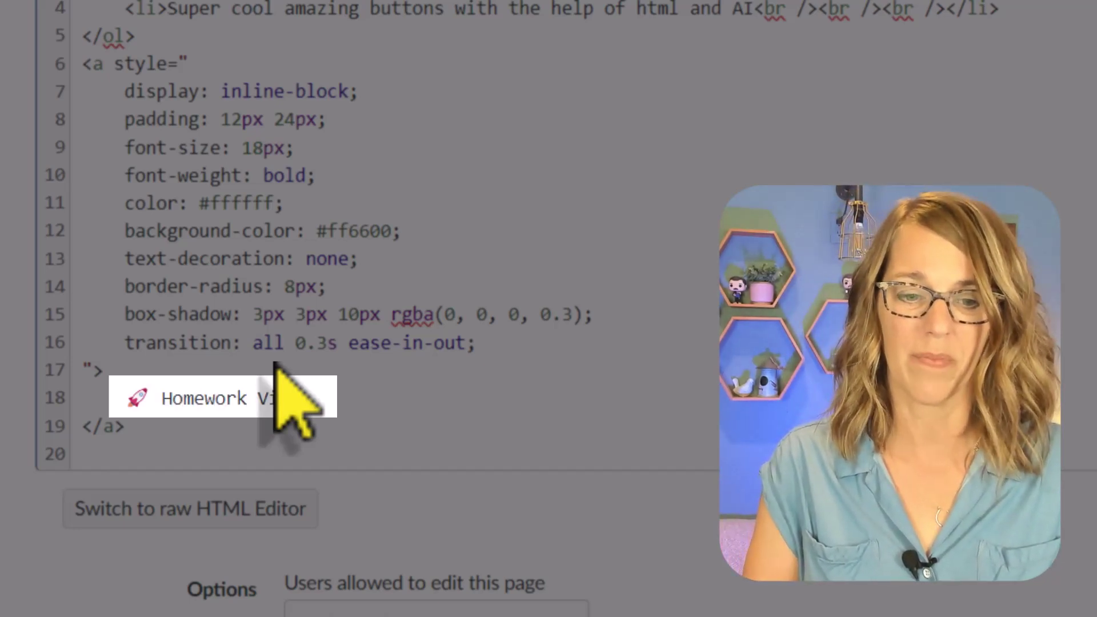
{"action": "left_click", "coordinate": [161, 398]}
{"action": "key", "text": "BackSpace"}
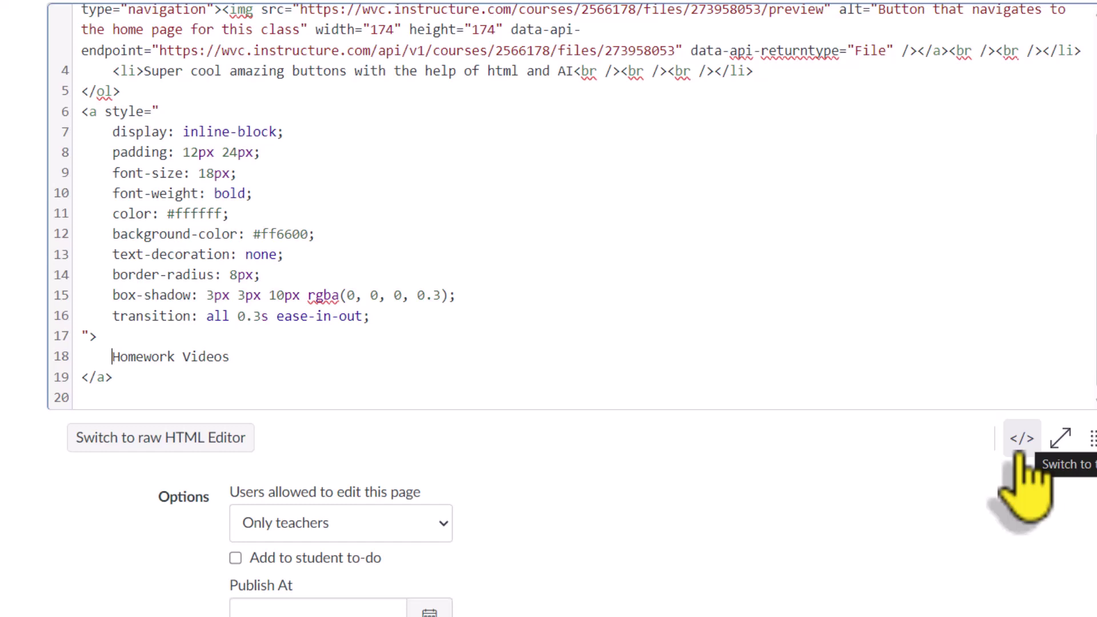
Step: Preview the orange Homework Videos button in the rendered page, then go back to its HTML
{"action": "left_click", "coordinate": [1021, 438]}
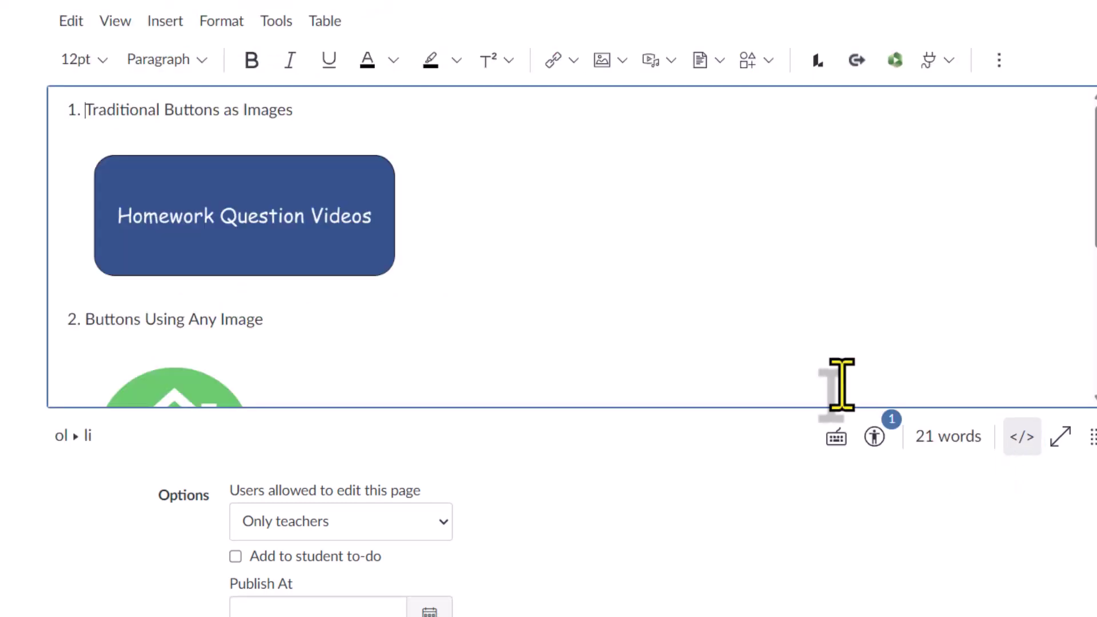
{"action": "scroll", "coordinate": [693, 306], "scroll_direction": "down", "scroll_amount": 5}
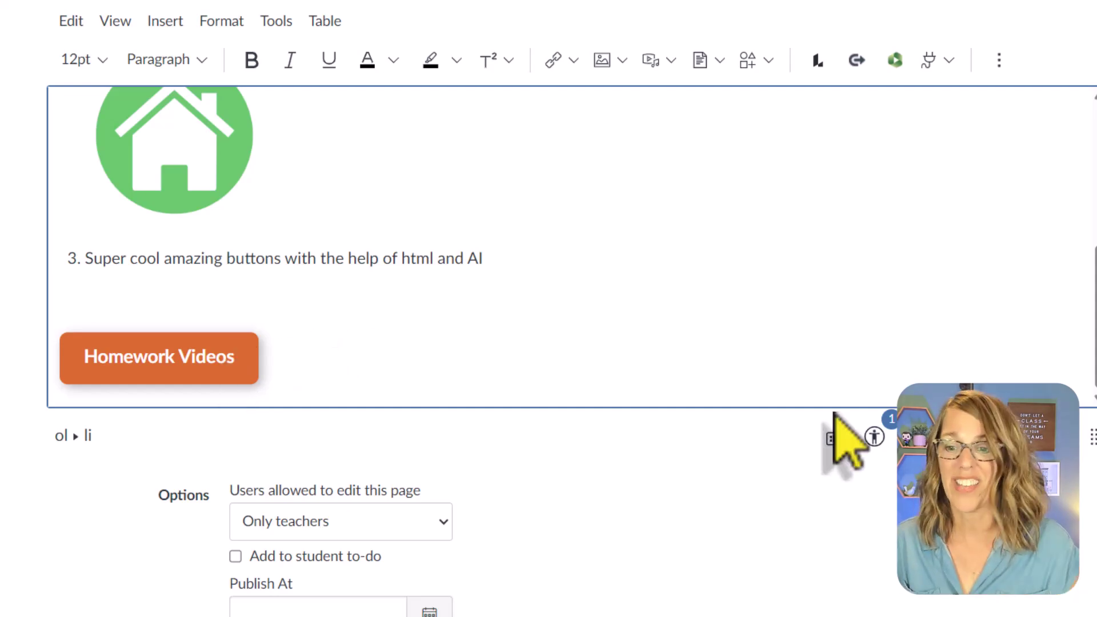
{"action": "left_click", "coordinate": [914, 437]}
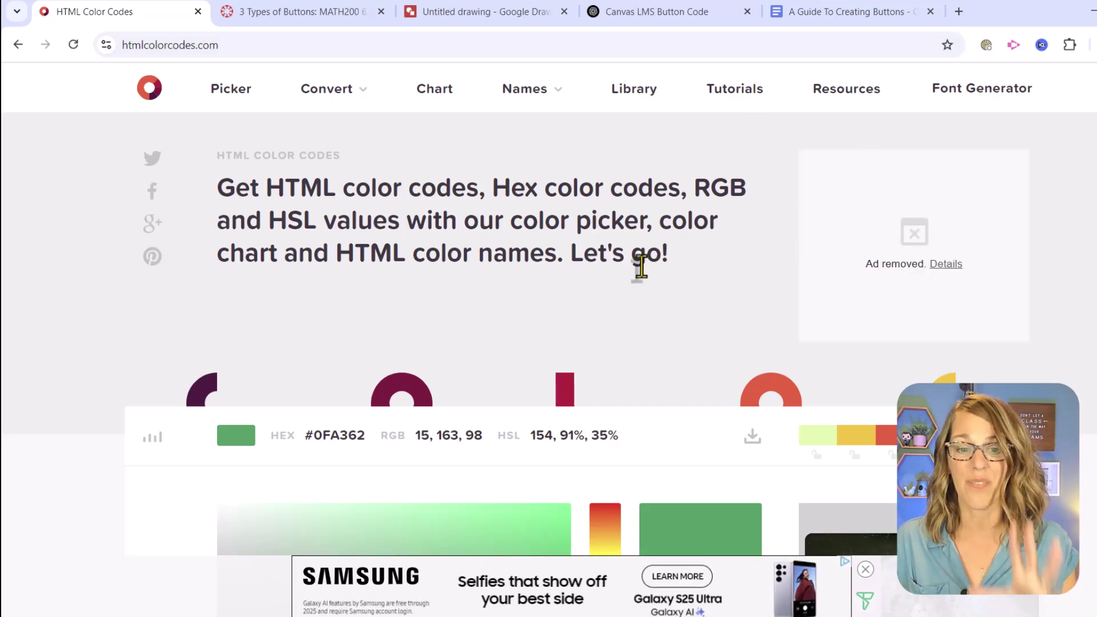
Step: Choose dark green #1E8449 on HTML Color Codes, select its hex code, and return to Canvas
{"action": "scroll", "coordinate": [623, 290], "scroll_direction": "down", "scroll_amount": 2}
{"action": "scroll", "coordinate": [615, 293], "scroll_direction": "up", "scroll_amount": 2}
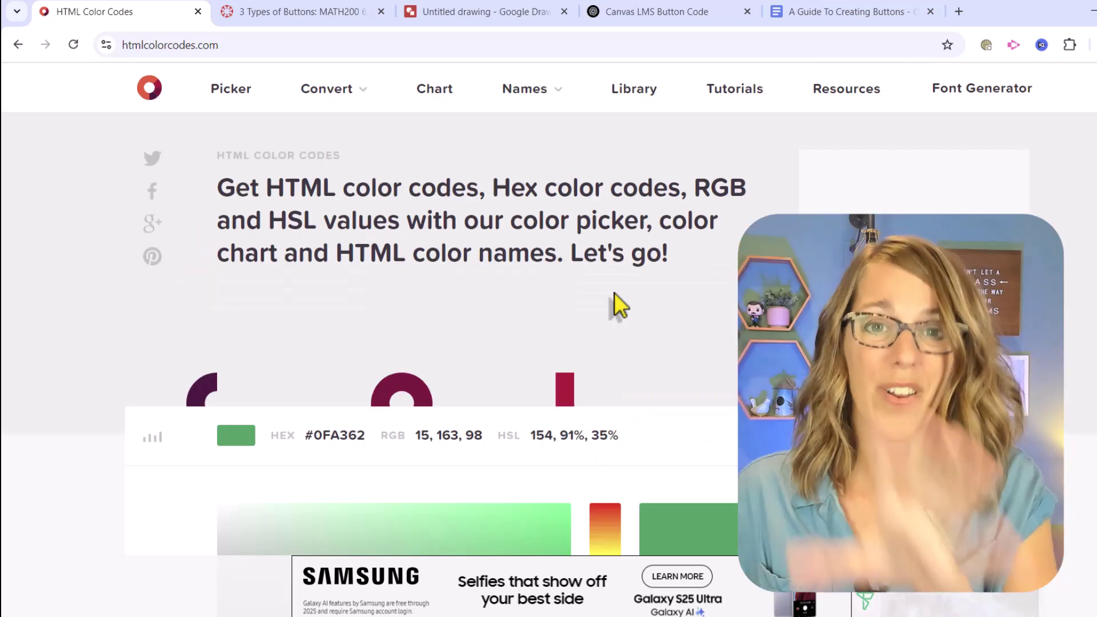
{"action": "scroll", "coordinate": [615, 292], "scroll_direction": "down", "scroll_amount": 1}
{"action": "scroll", "coordinate": [615, 293], "scroll_direction": "down", "scroll_amount": 4}
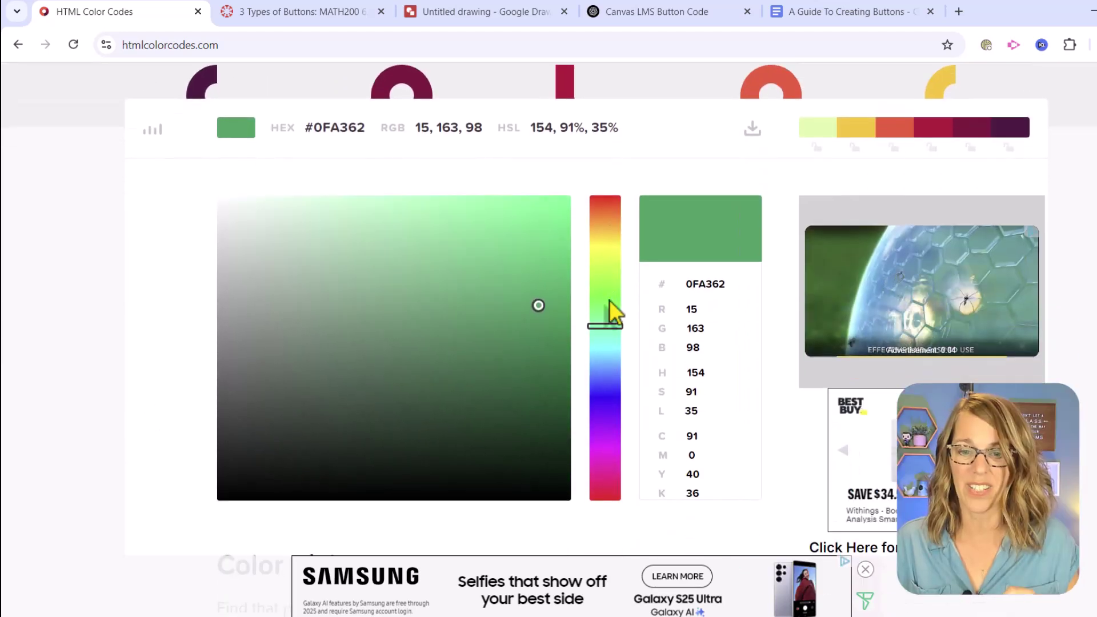
{"action": "mouse_move", "coordinate": [538, 314]}
{"action": "left_mouse_down"}
{"action": "mouse_move", "coordinate": [506, 330]}
{"action": "mouse_move", "coordinate": [515, 313]}
{"action": "left_mouse_up"}
{"action": "left_click_drag", "start_coordinate": [615, 329], "coordinate": [614, 303]}
{"action": "scroll", "coordinate": [815, 298], "scroll_direction": "down", "scroll_amount": 12}
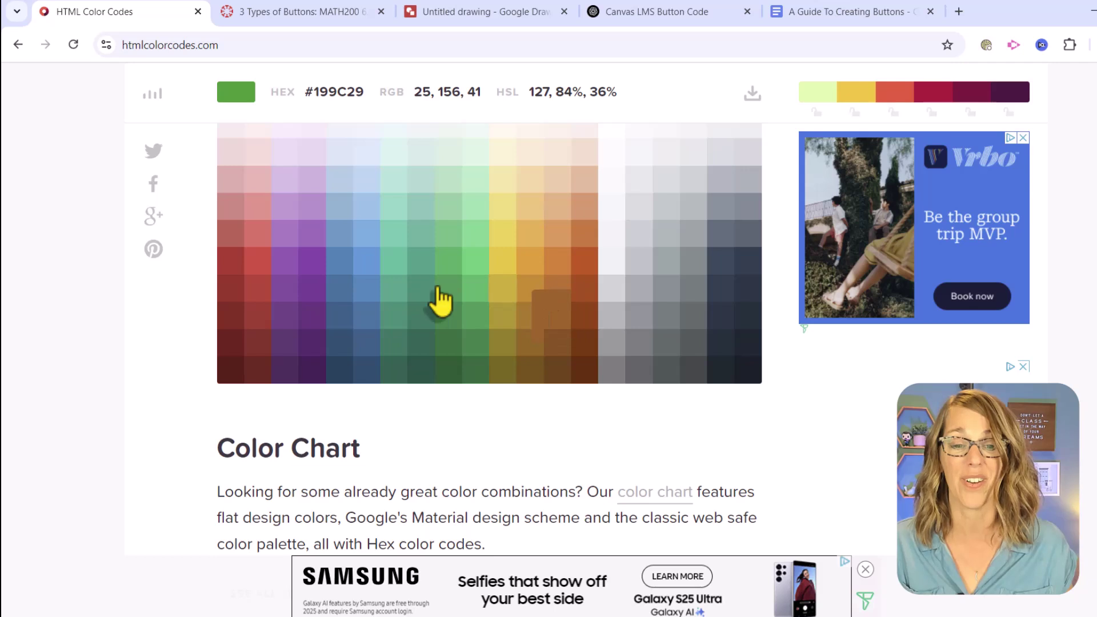
{"action": "left_click", "coordinate": [448, 320]}
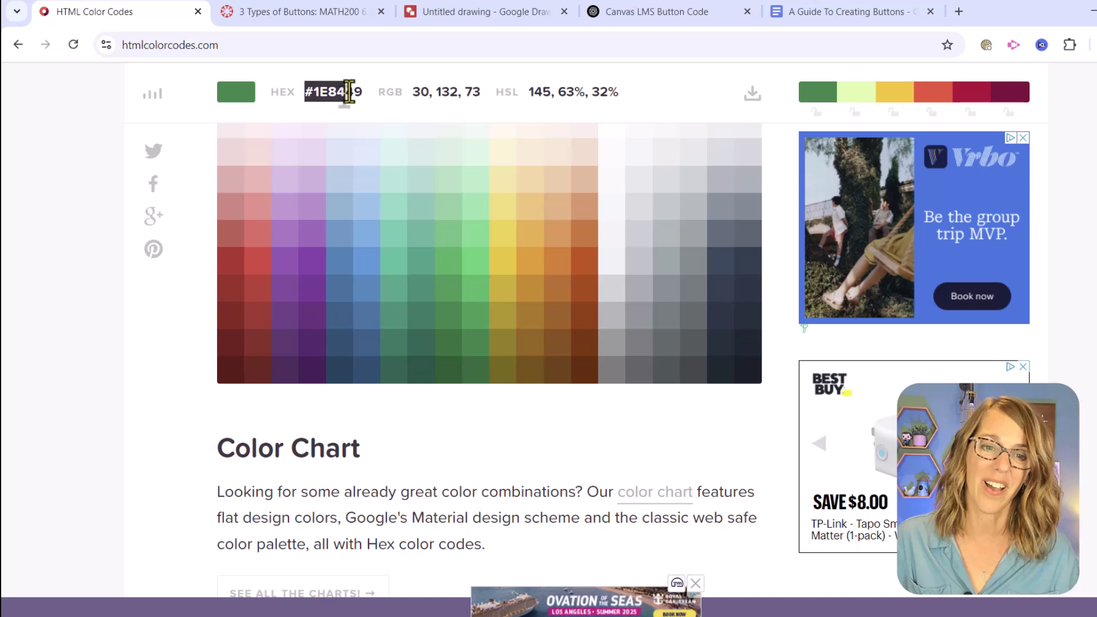
{"action": "left_click_drag", "start_coordinate": [349, 92], "coordinate": [361, 91]}
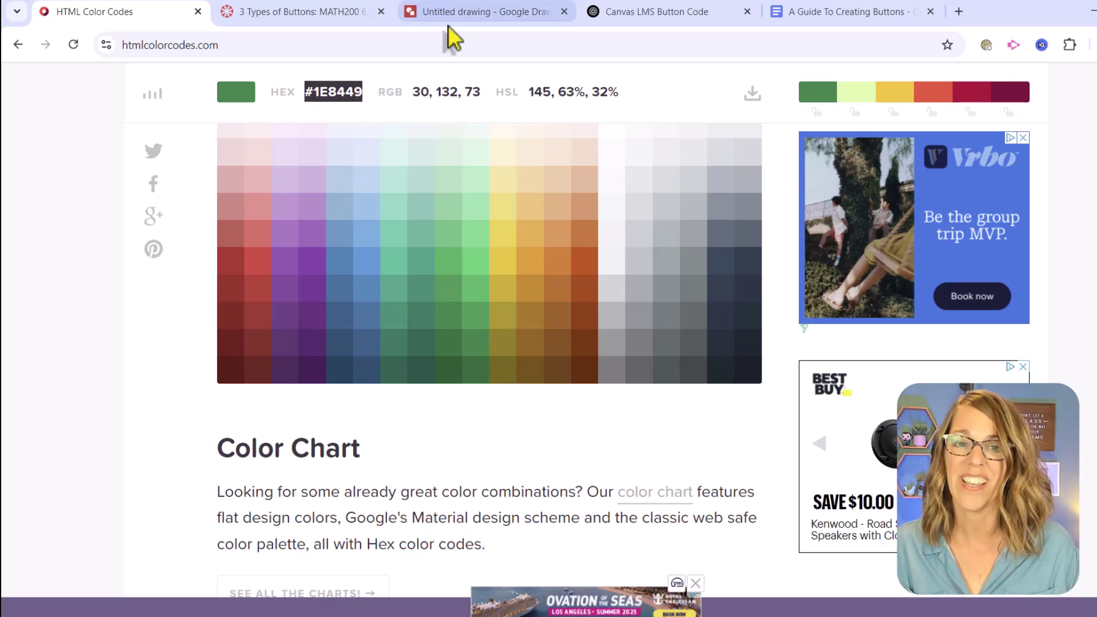
{"action": "left_click", "coordinate": [315, 12]}
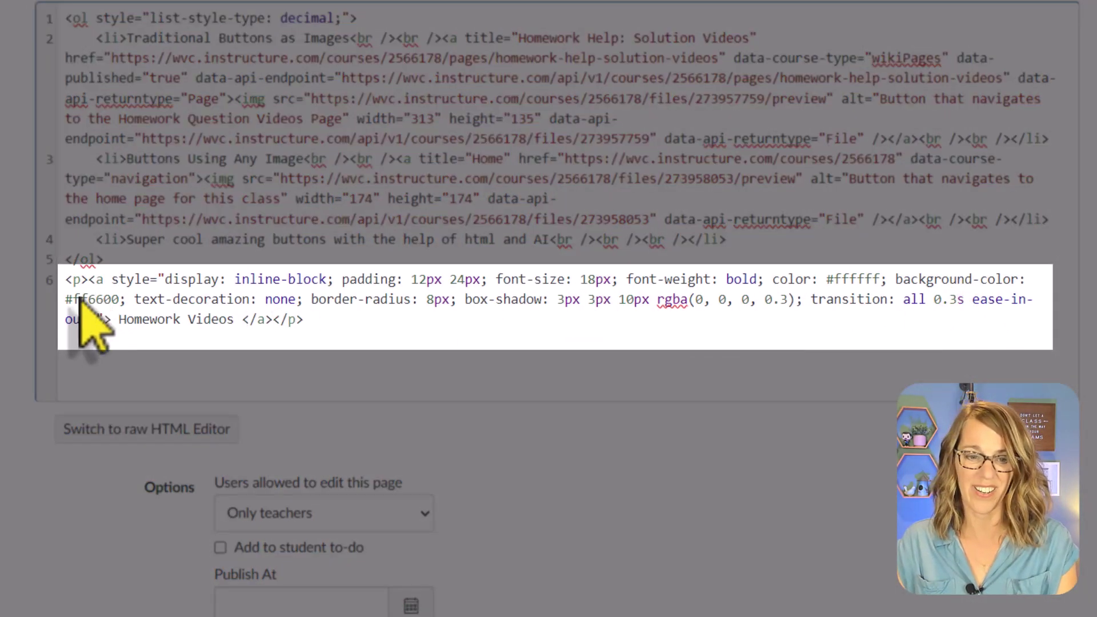
Step: Change the button background from #ff6600 to #1e8449 and its padding from 12px 24px to 18px 36px
{"action": "left_click_drag", "start_coordinate": [65, 299], "coordinate": [114, 297]}
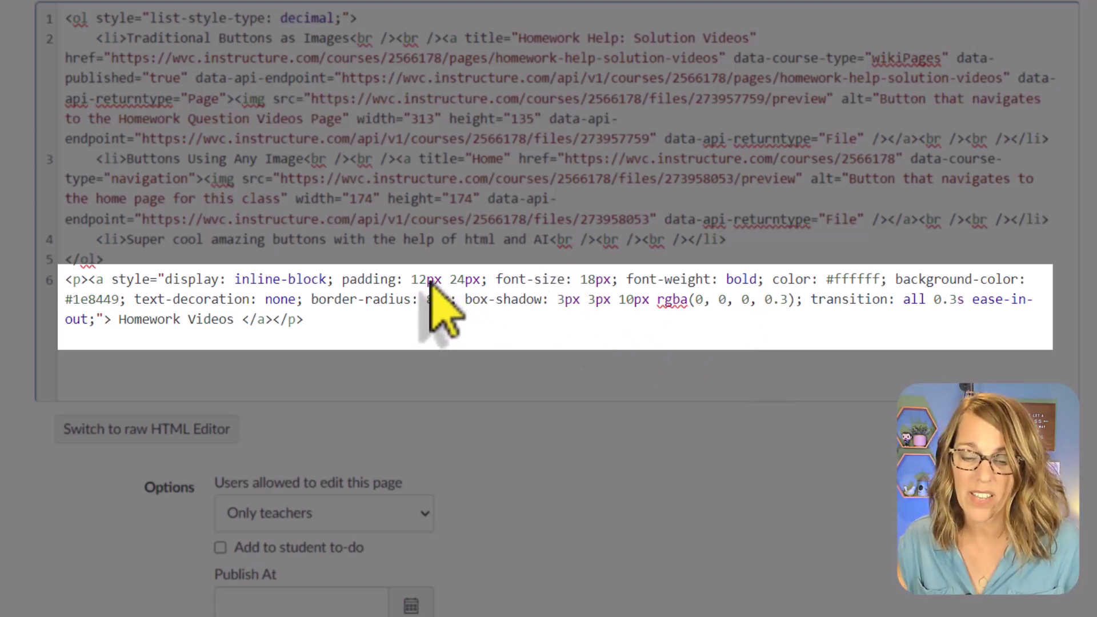
{"action": "key", "text": "shift+Left"}
{"action": "key", "text": "shift+Left"}
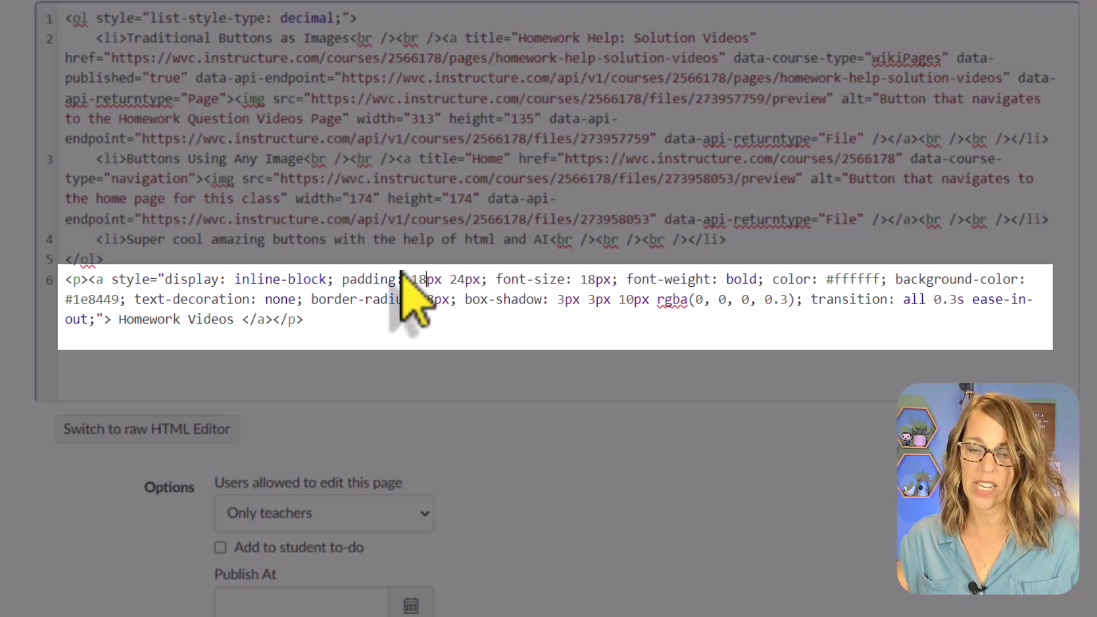
{"action": "type", "text": "18"}
{"action": "left_click", "coordinate": [457, 280]}
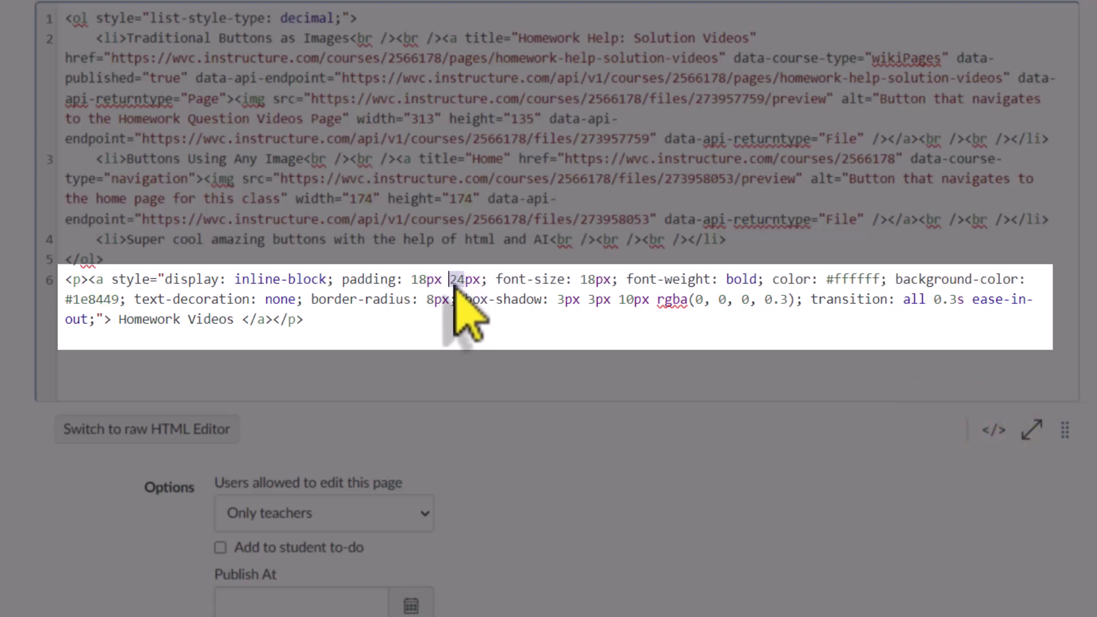
{"action": "type", "text": "36"}
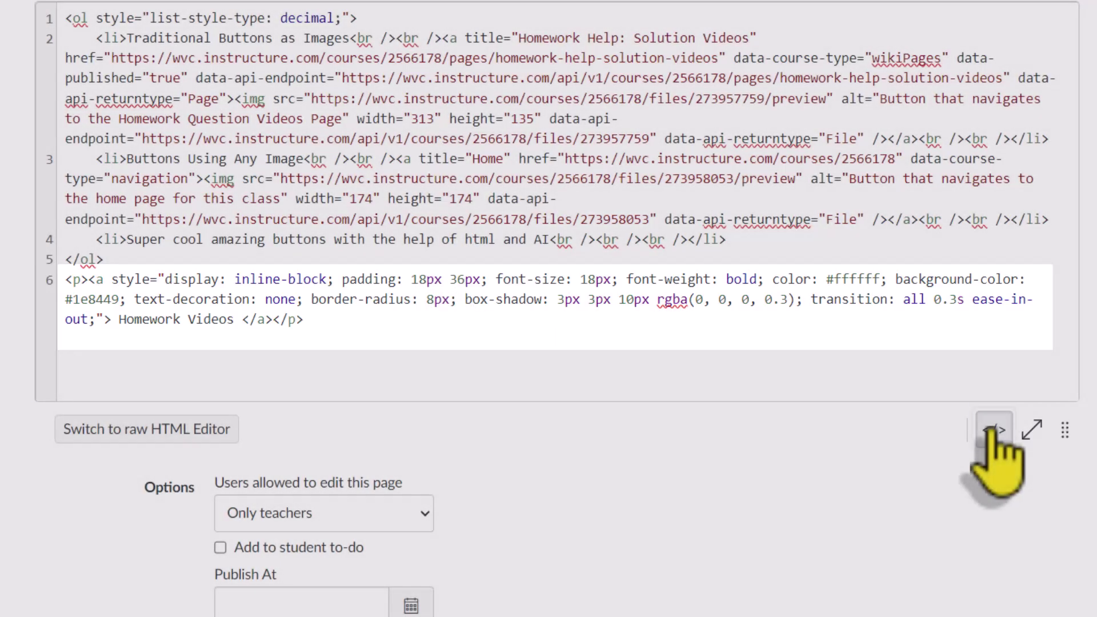
Step: In the rendered editor, select the 'Homework Videos' text on the green button
{"action": "left_click", "coordinate": [993, 430]}
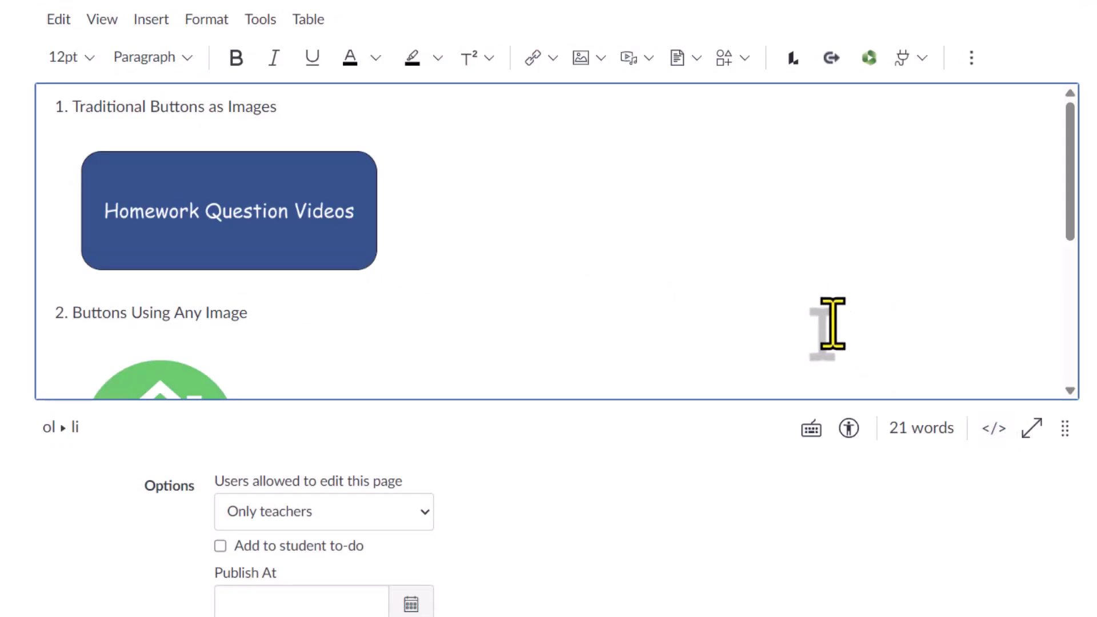
{"action": "scroll", "coordinate": [832, 324], "scroll_direction": "down", "scroll_amount": 7}
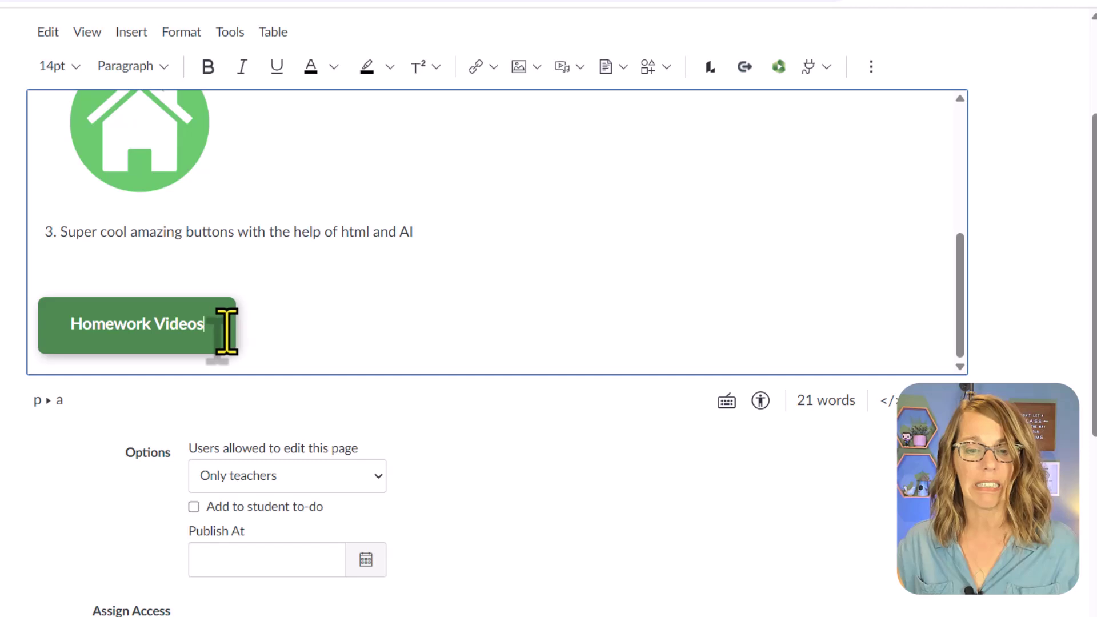
{"action": "left_click_drag", "start_coordinate": [216, 329], "coordinate": [65, 325]}
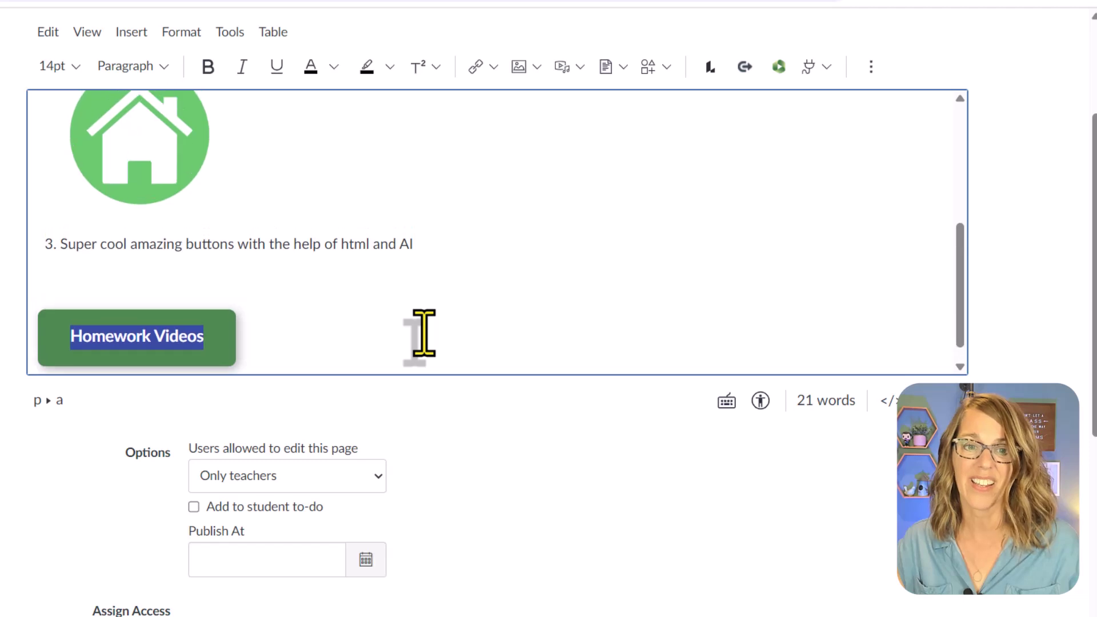
{"action": "scroll", "coordinate": [137, 126], "scroll_direction": "up", "scroll_amount": 2}
Step: Link the button label to the course page 'Homework Help: Solution Videos'
{"action": "left_click", "coordinate": [130, 32]}
{"action": "mouse_move", "coordinate": [174, 67]}
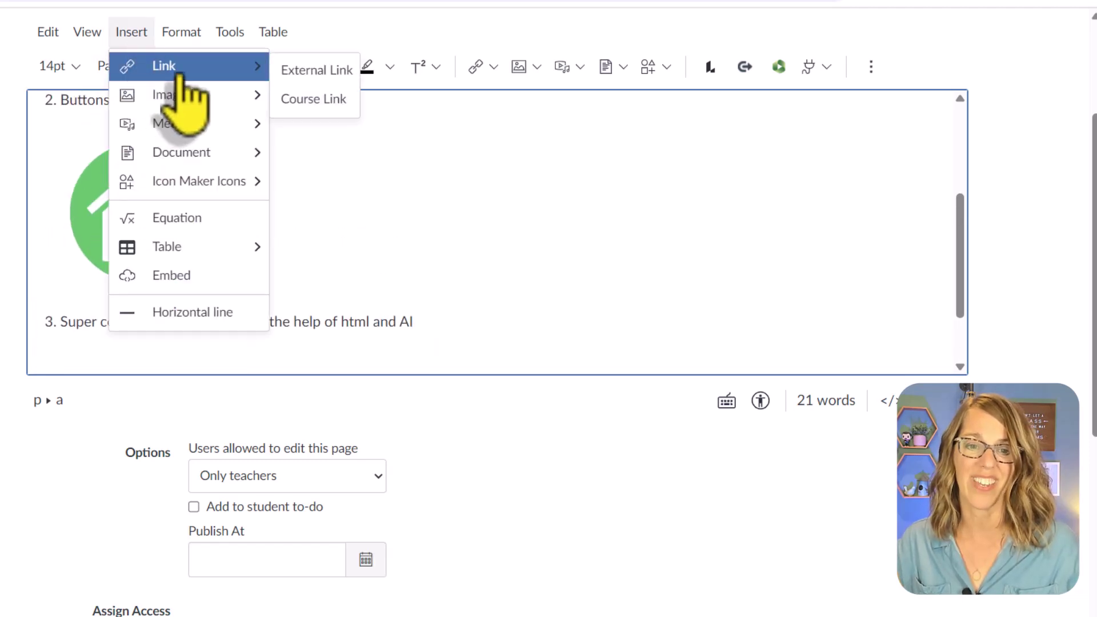
{"action": "left_click", "coordinate": [309, 102]}
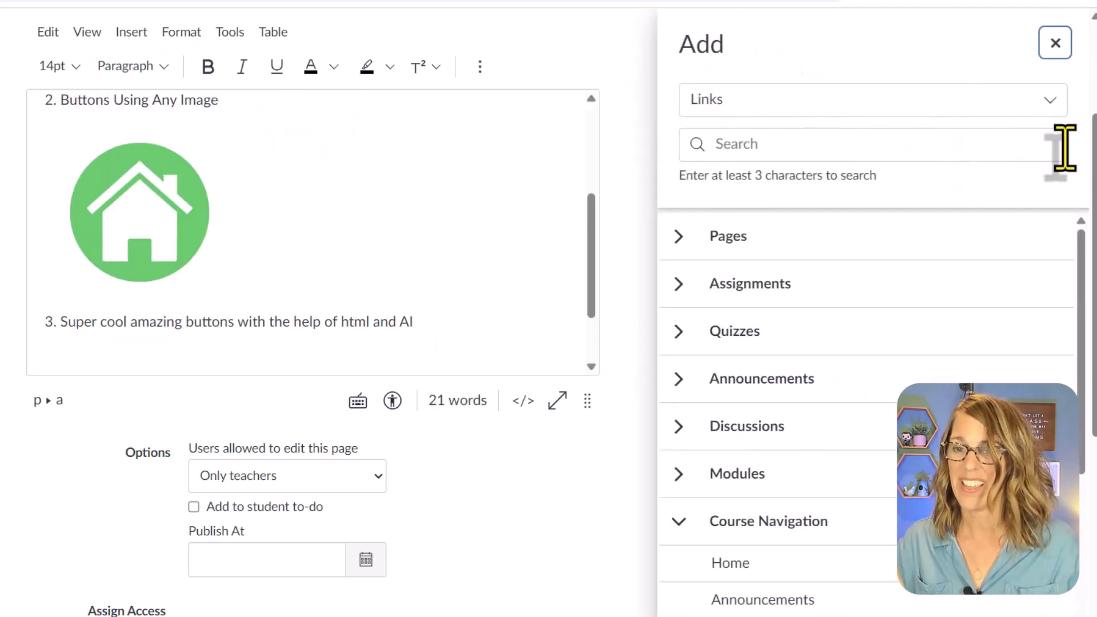
{"action": "left_click", "coordinate": [680, 236]}
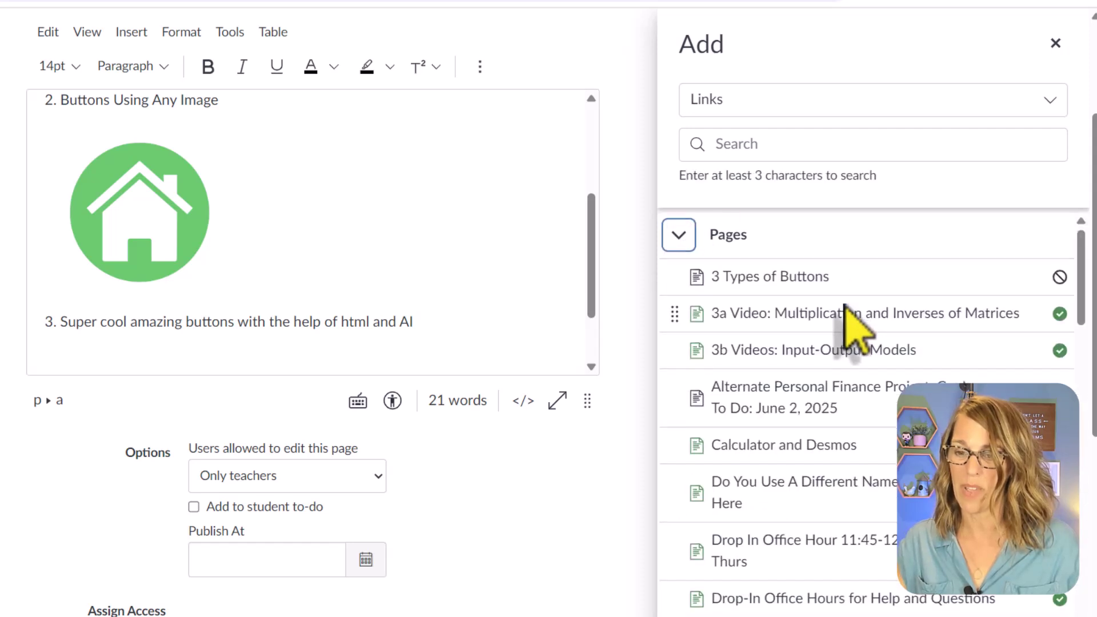
{"action": "scroll", "coordinate": [849, 325], "scroll_direction": "down", "scroll_amount": 5}
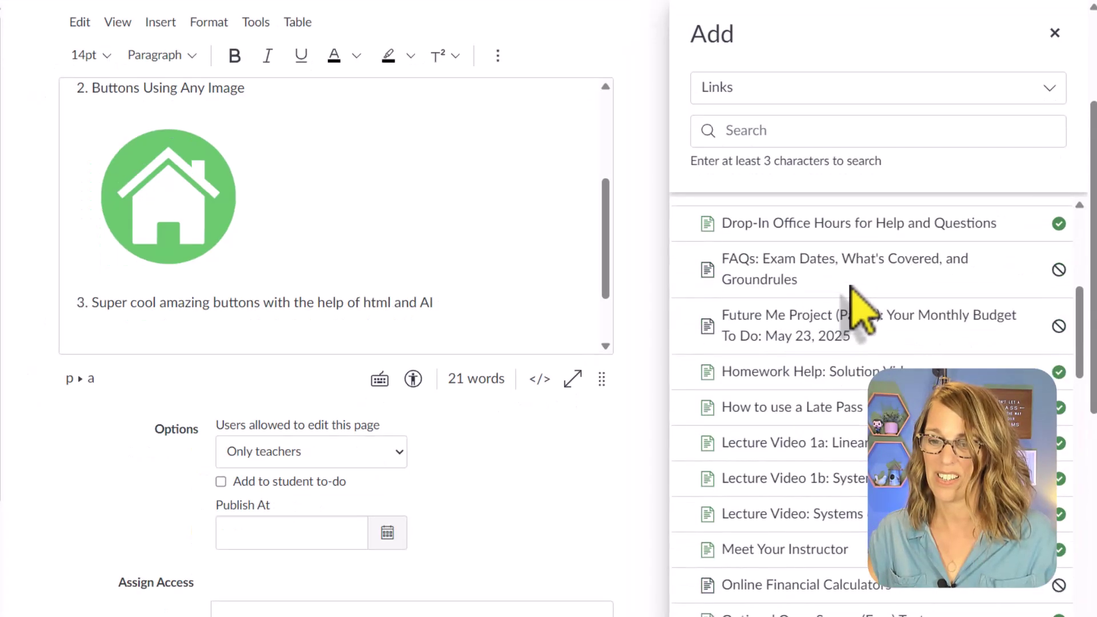
{"action": "scroll", "coordinate": [855, 308], "scroll_direction": "down", "scroll_amount": 2}
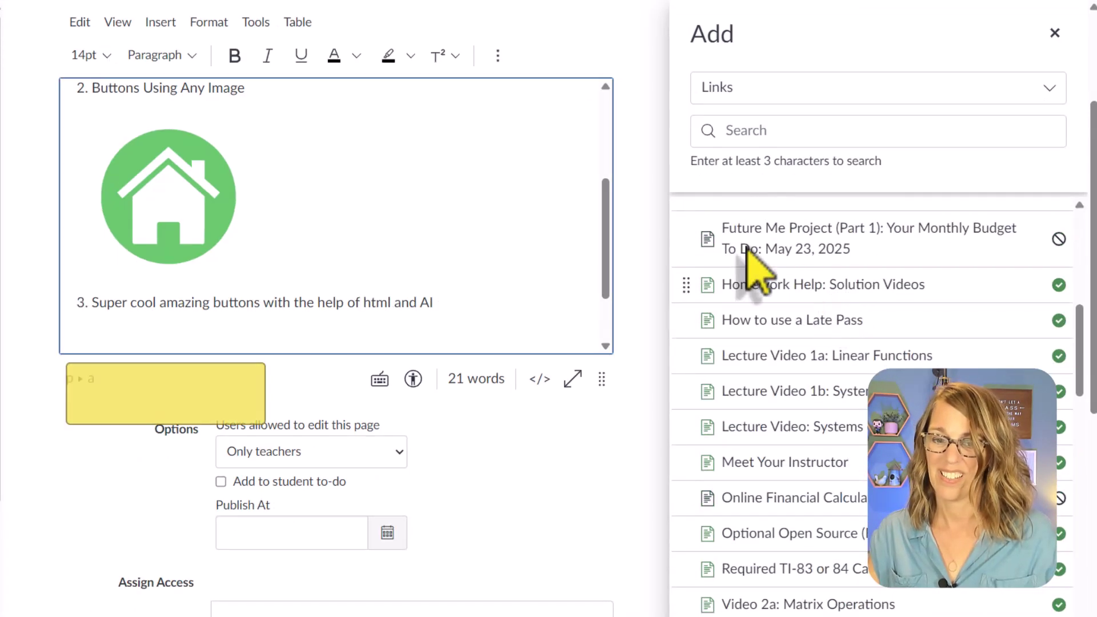
{"action": "left_click", "coordinate": [1055, 33]}
Step: Save the 3 Types of Buttons page
{"action": "scroll", "coordinate": [677, 302], "scroll_direction": "down", "scroll_amount": 2}
{"action": "scroll", "coordinate": [1089, 519], "scroll_direction": "down", "scroll_amount": 7}
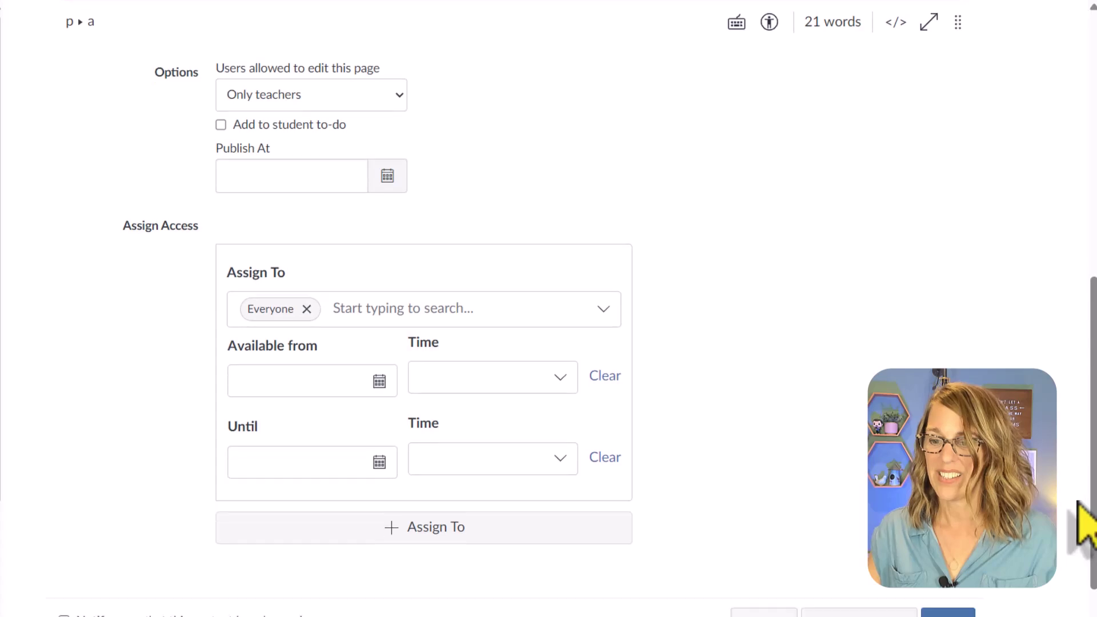
{"action": "left_click", "coordinate": [948, 580]}
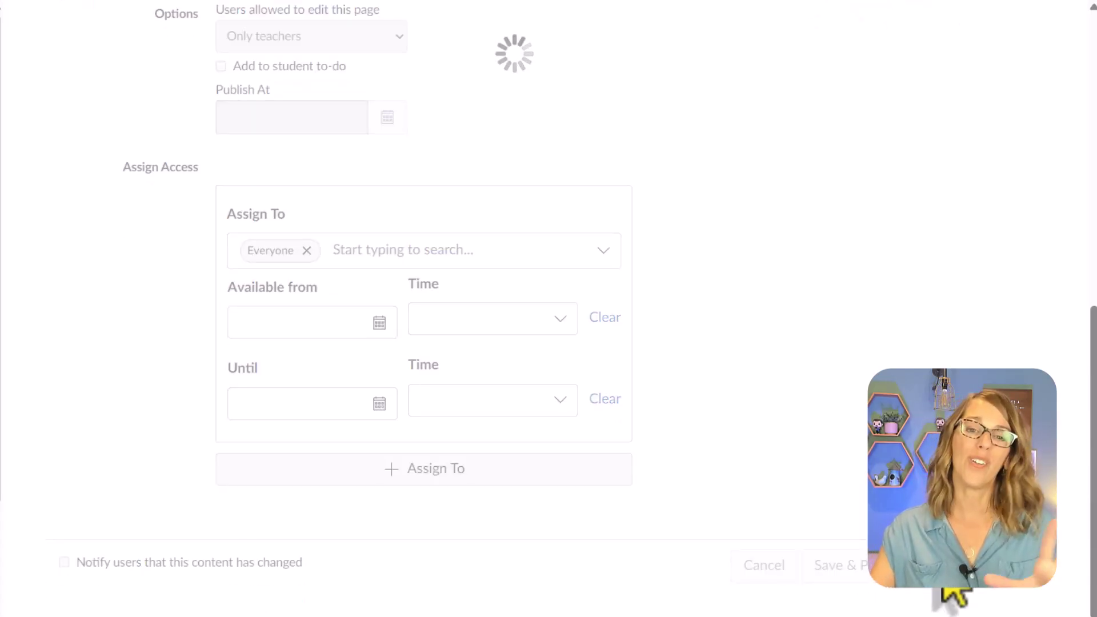